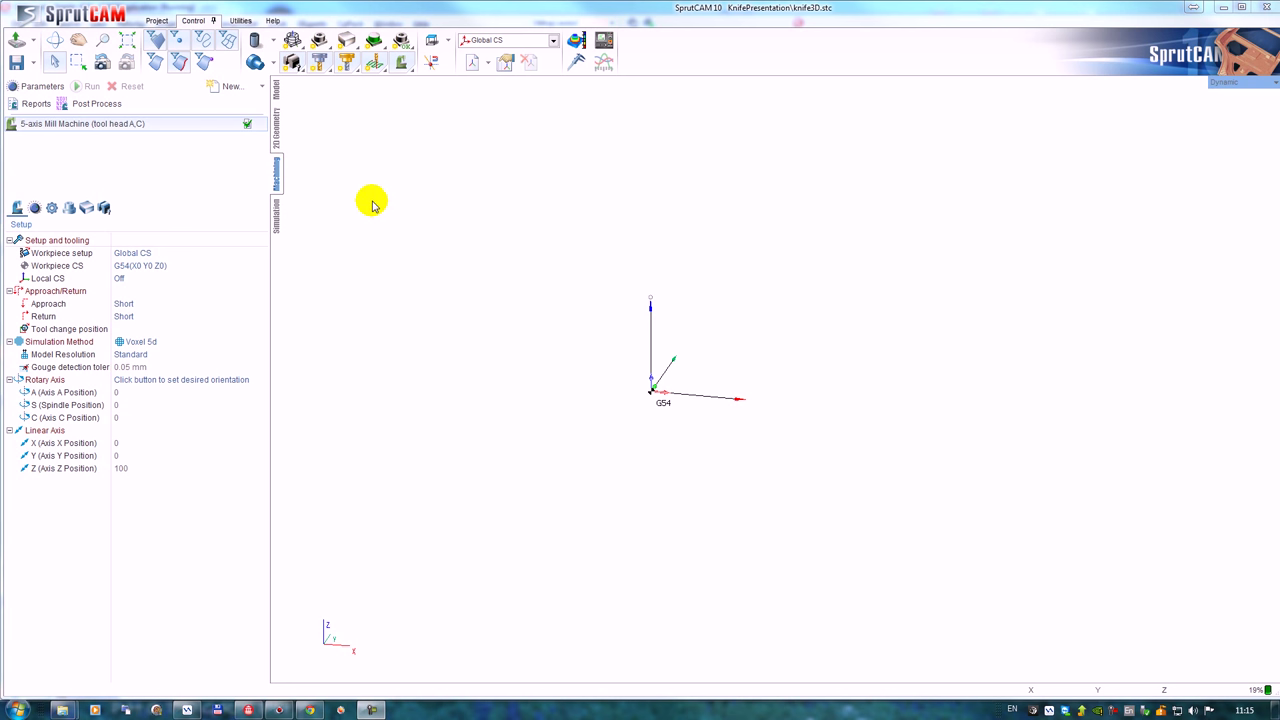
Create a new 2D knife cutting finishing operation under the 5-axis mill machine.
{"action": "left_click", "coordinate": [228, 86]}
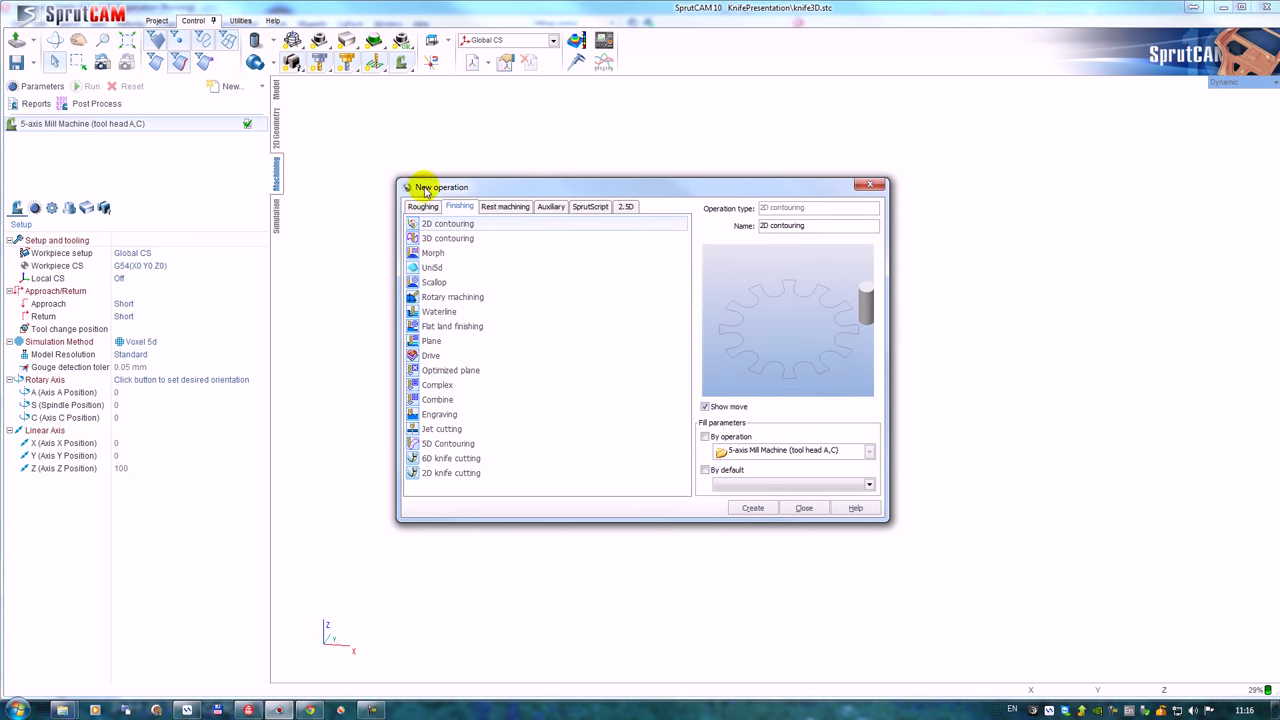
{"action": "left_click", "coordinate": [452, 459]}
{"action": "left_click", "coordinate": [454, 461]}
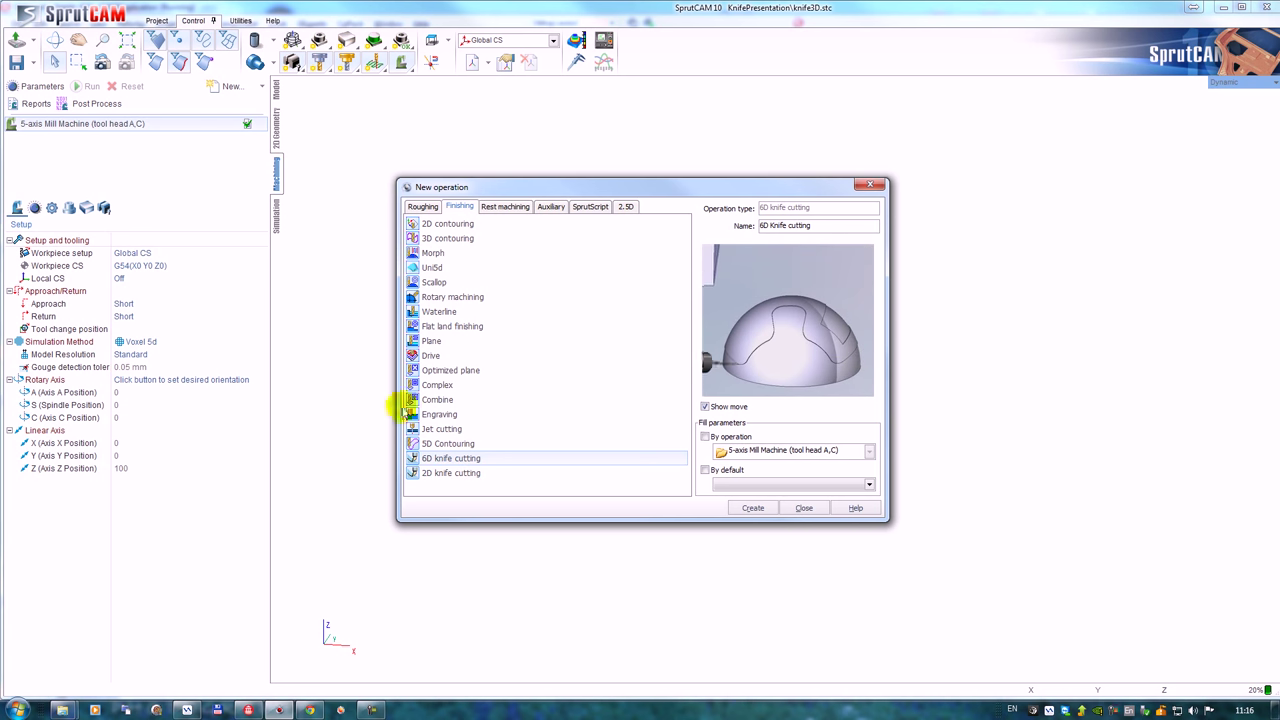
{"action": "left_click", "coordinate": [455, 475]}
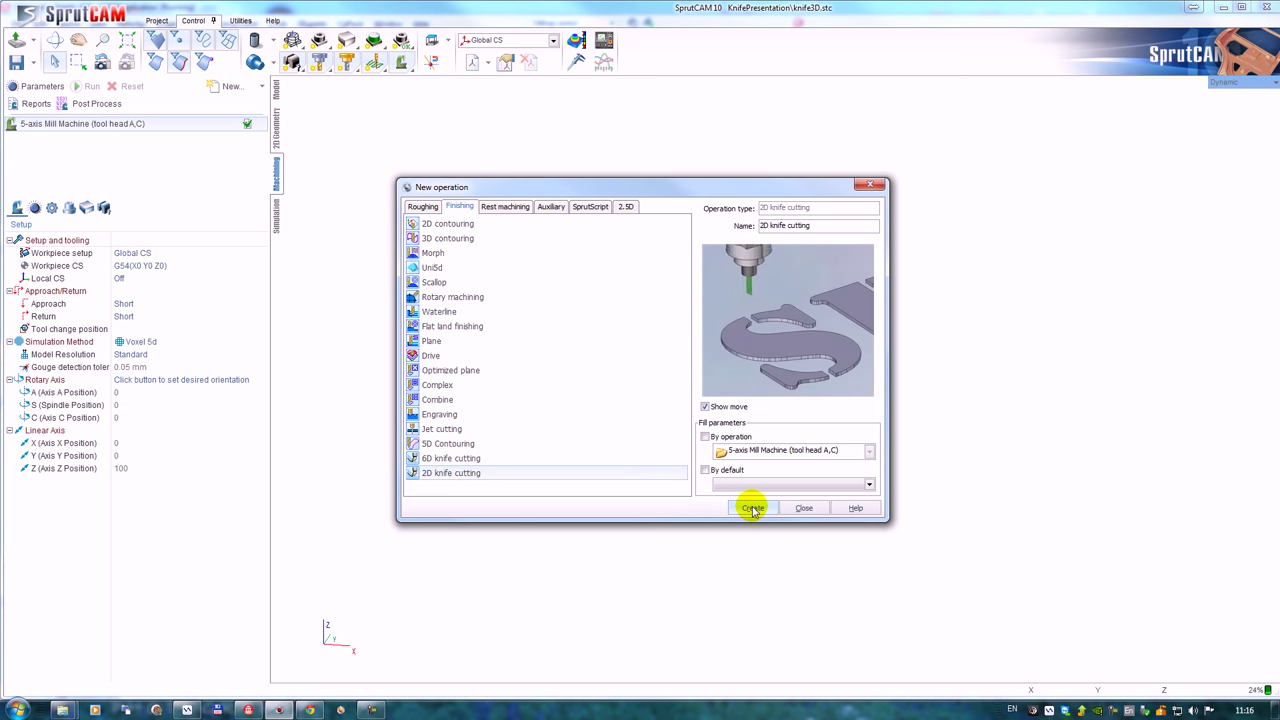
{"action": "left_click", "coordinate": [752, 508]}
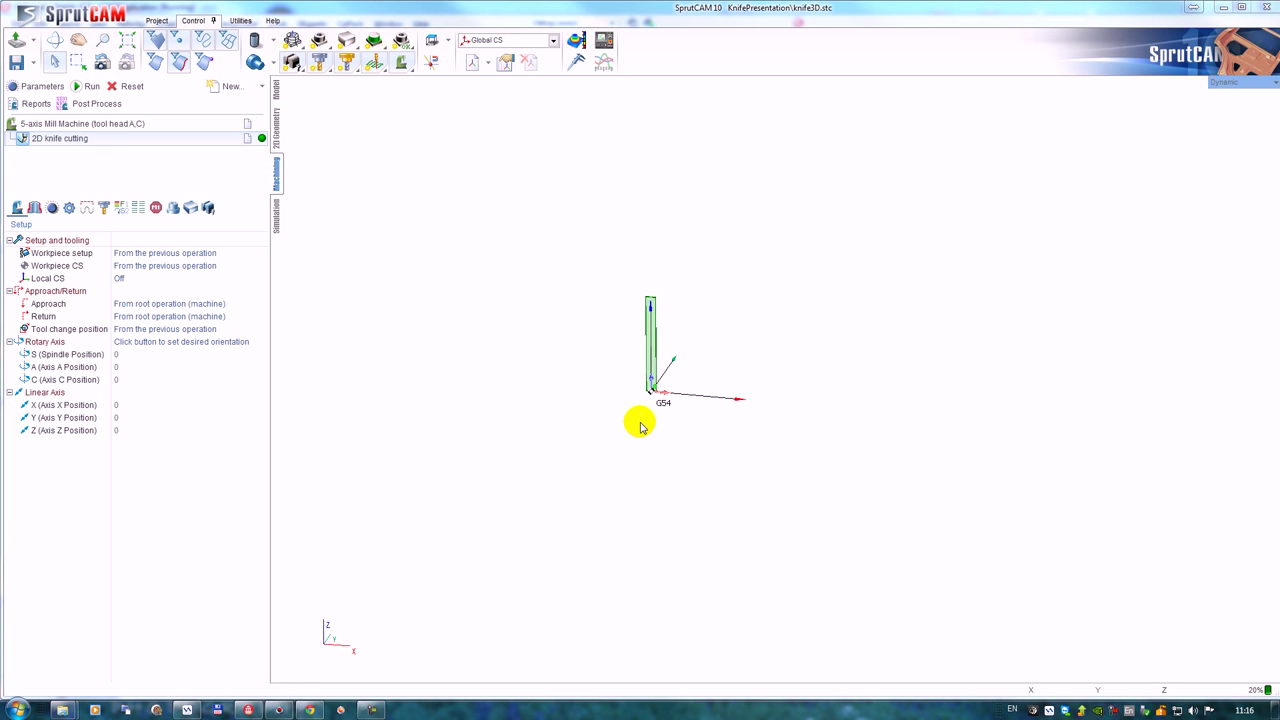
Open the knife cutting operation's tool parameters and examine the shape definition of the Knife tool type.
{"action": "scroll", "coordinate": [650, 375], "scroll_direction": "up", "scroll_amount": 5}
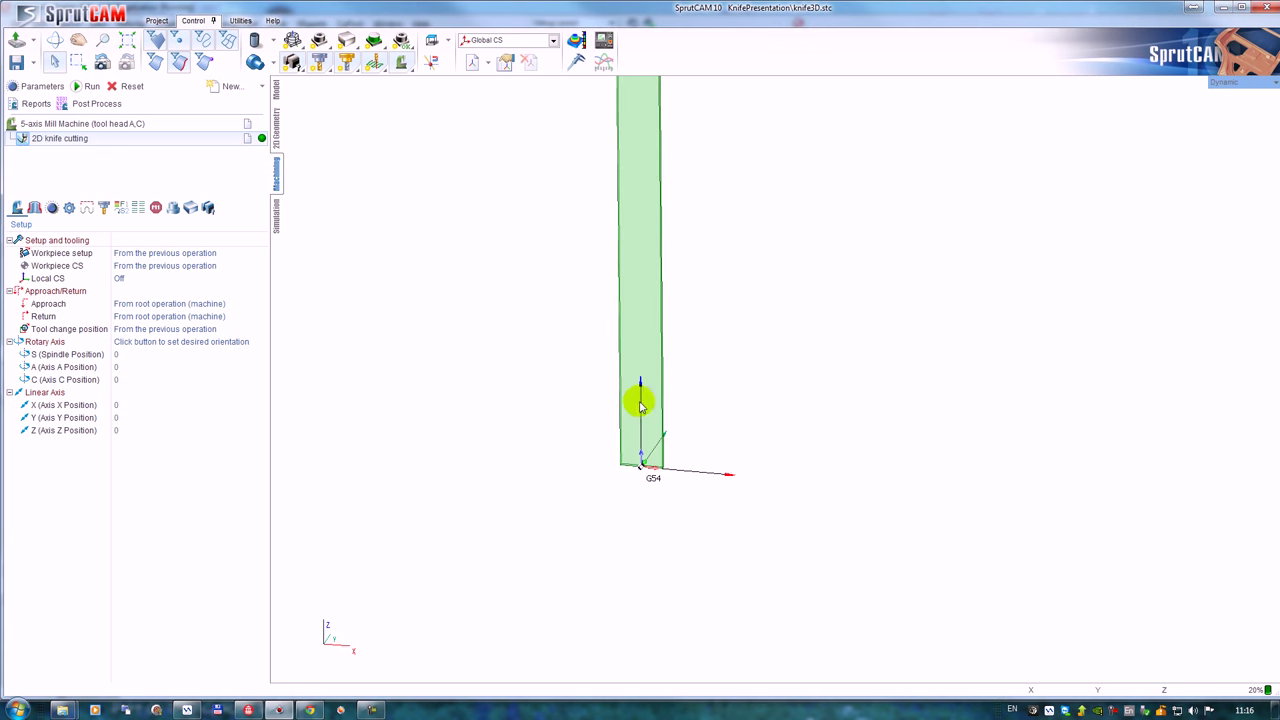
{"action": "left_click", "coordinate": [102, 206]}
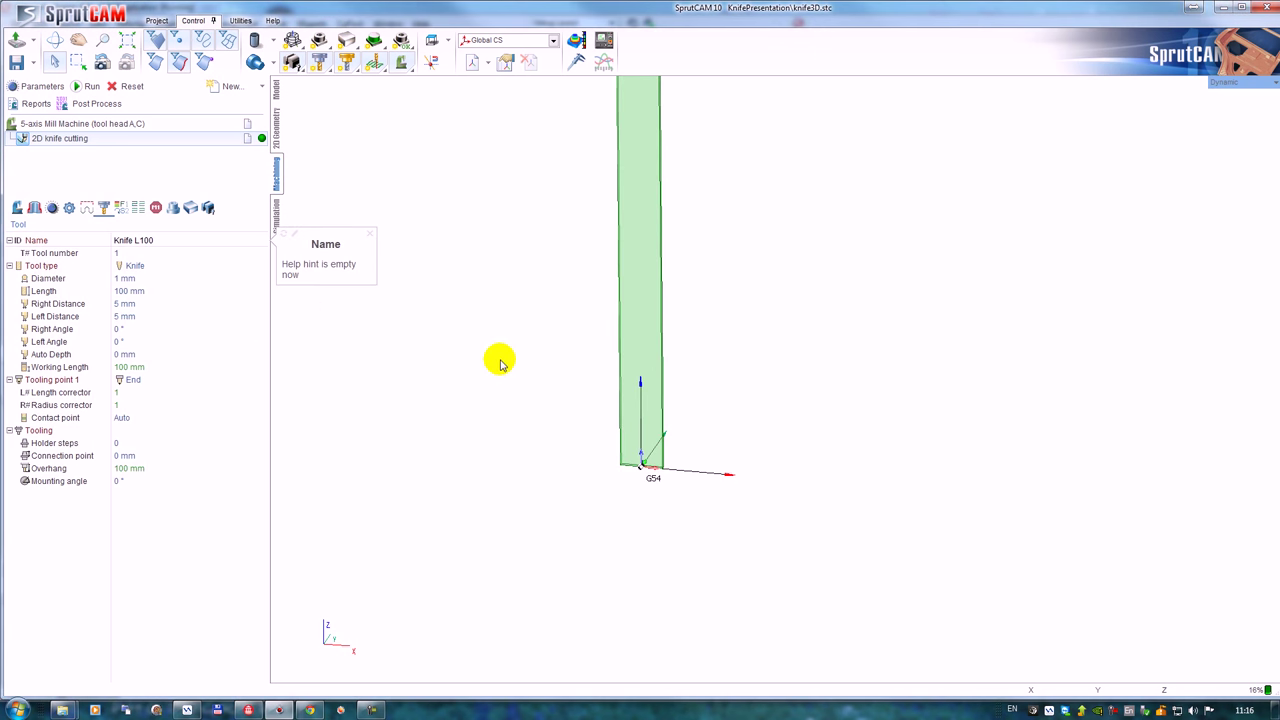
{"action": "left_click", "coordinate": [177, 266]}
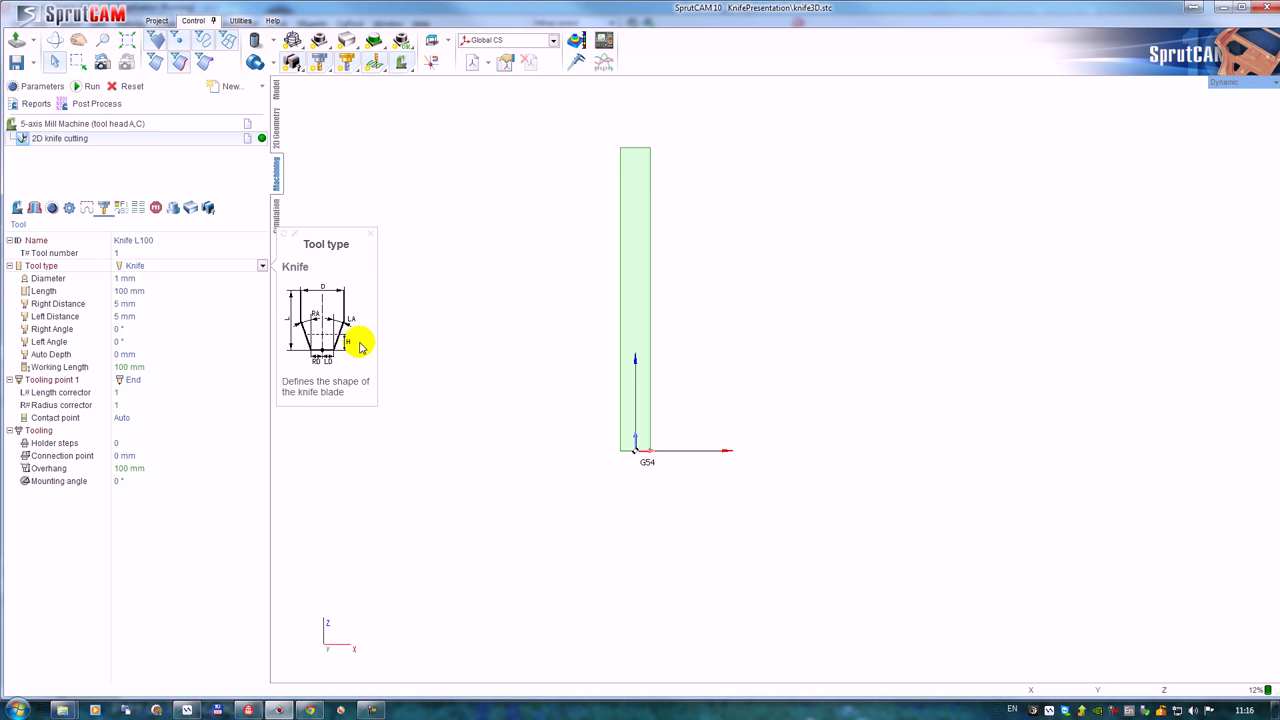
Try shorter lengths for the knife and return its length to 100 mm.
{"action": "left_click", "coordinate": [157, 290]}
{"action": "type", "text": "95"}
{"action": "key", "text": "Return"}
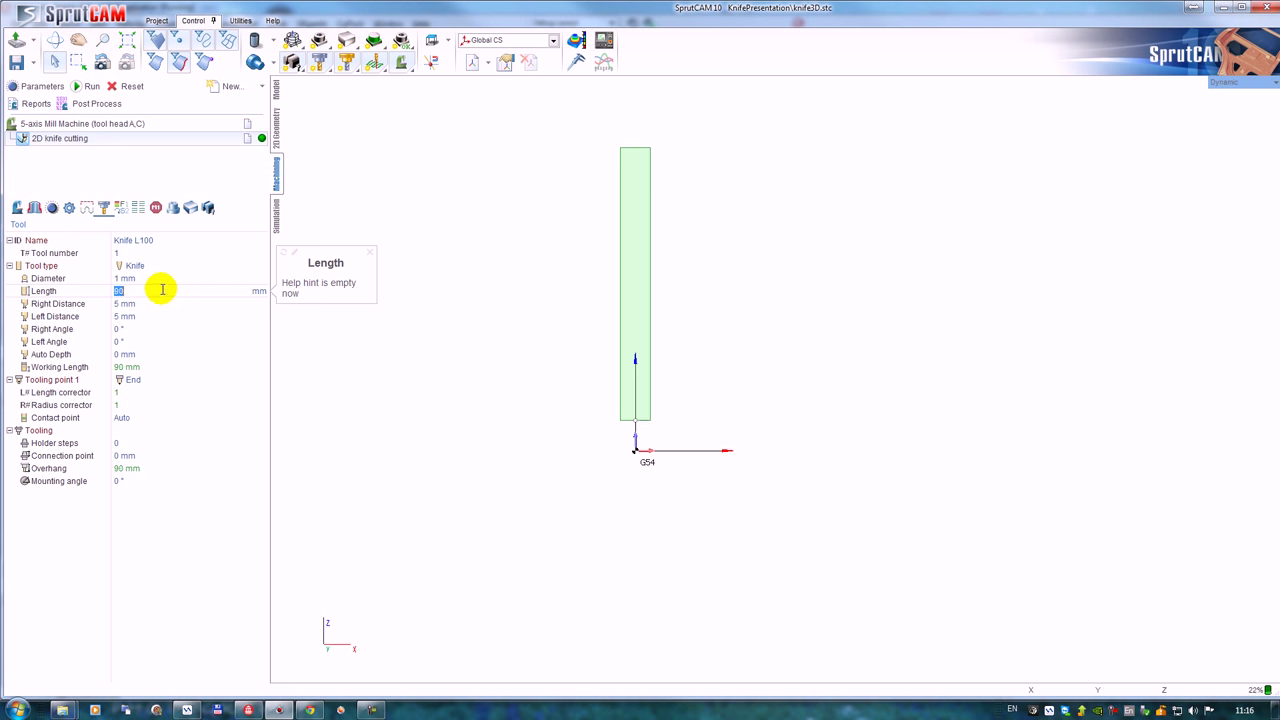
{"action": "scroll", "coordinate": [162, 290], "scroll_direction": "up", "scroll_amount": 2}
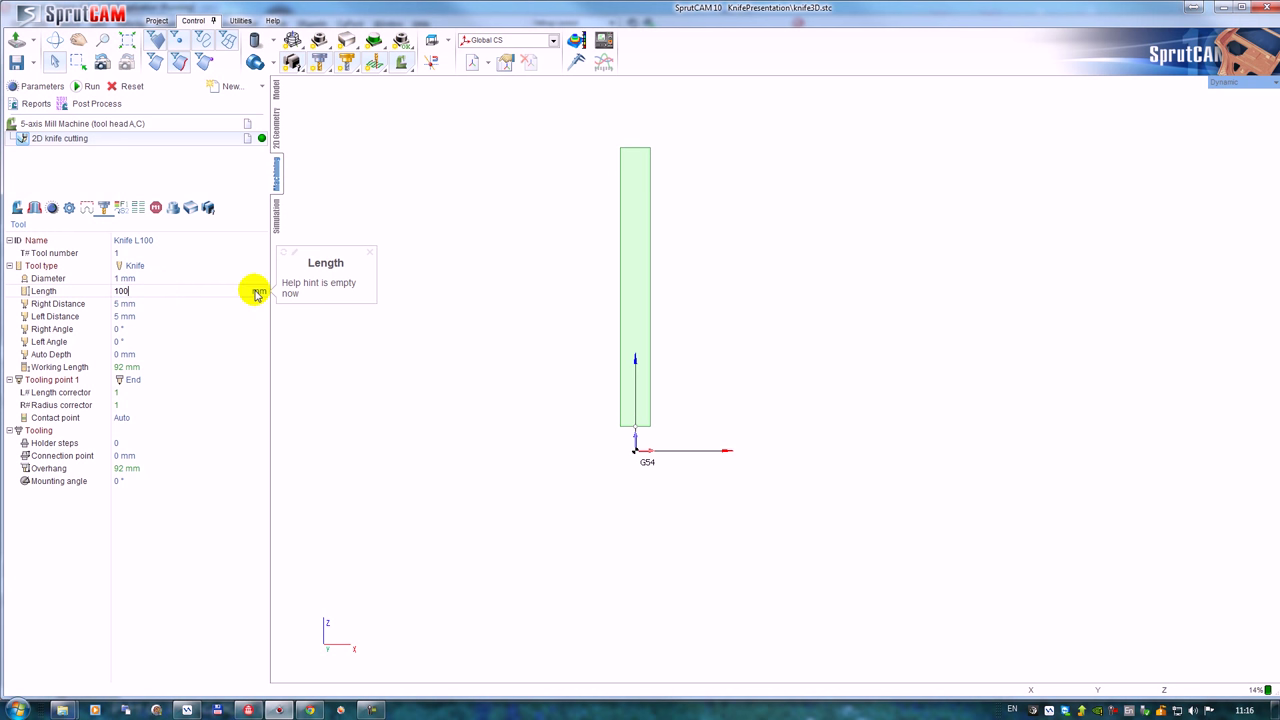
{"action": "type", "text": "0"}
{"action": "key", "text": "Return"}
Set the knife's right distance to 4 mm and its left distance to 3 mm.
{"action": "left_click", "coordinate": [151, 300]}
{"action": "middle_click_drag", "start_coordinate": [593, 443], "coordinate": [599, 393]}
{"action": "scroll", "coordinate": [627, 402], "scroll_direction": "up", "scroll_amount": 6}
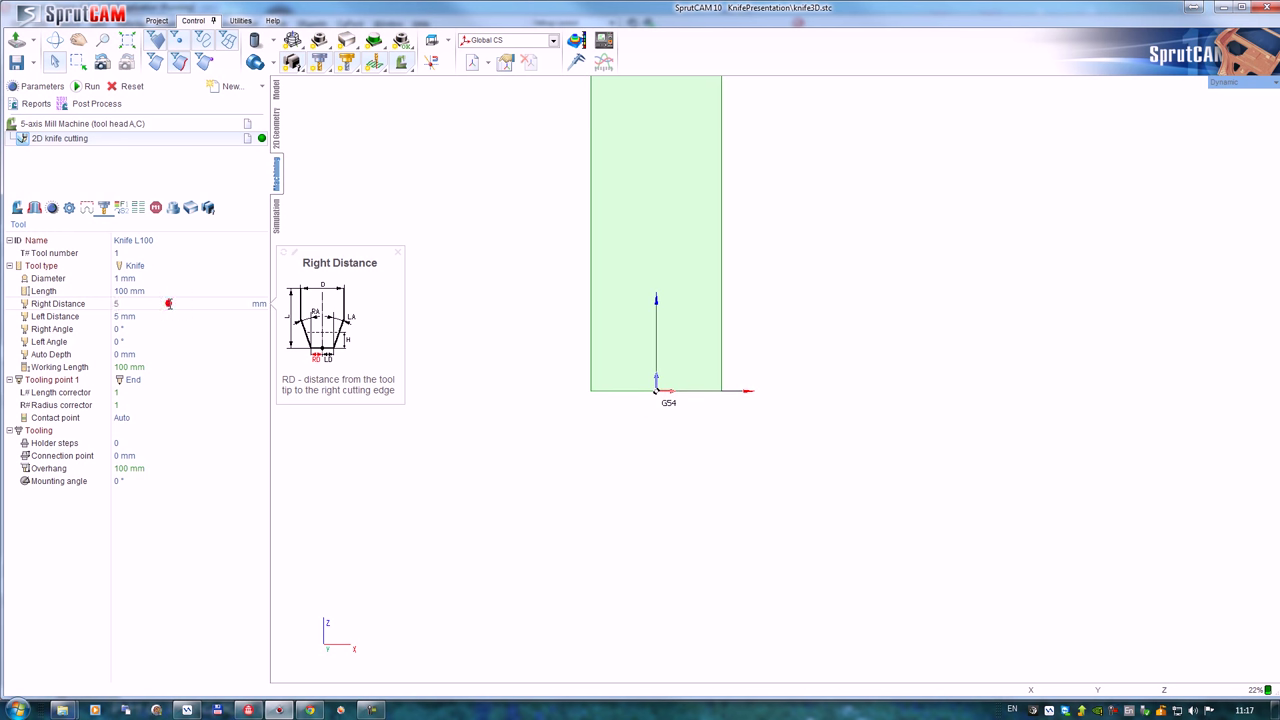
{"action": "scroll", "coordinate": [169, 303], "scroll_direction": "down", "scroll_amount": 5}
{"action": "scroll", "coordinate": [172, 302], "scroll_direction": "up", "scroll_amount": 9}
{"action": "scroll", "coordinate": [174, 301], "scroll_direction": "down", "scroll_amount": 5}
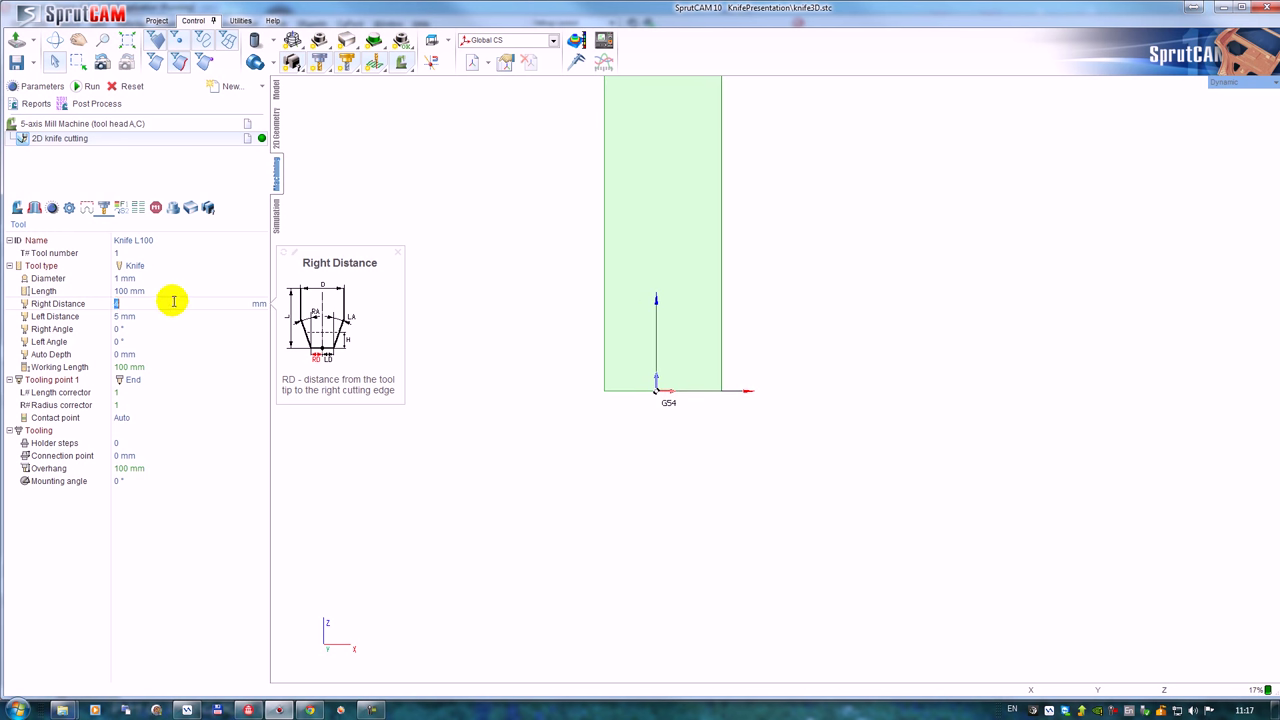
{"action": "type", "text": "4"}
{"action": "left_click", "coordinate": [169, 316]}
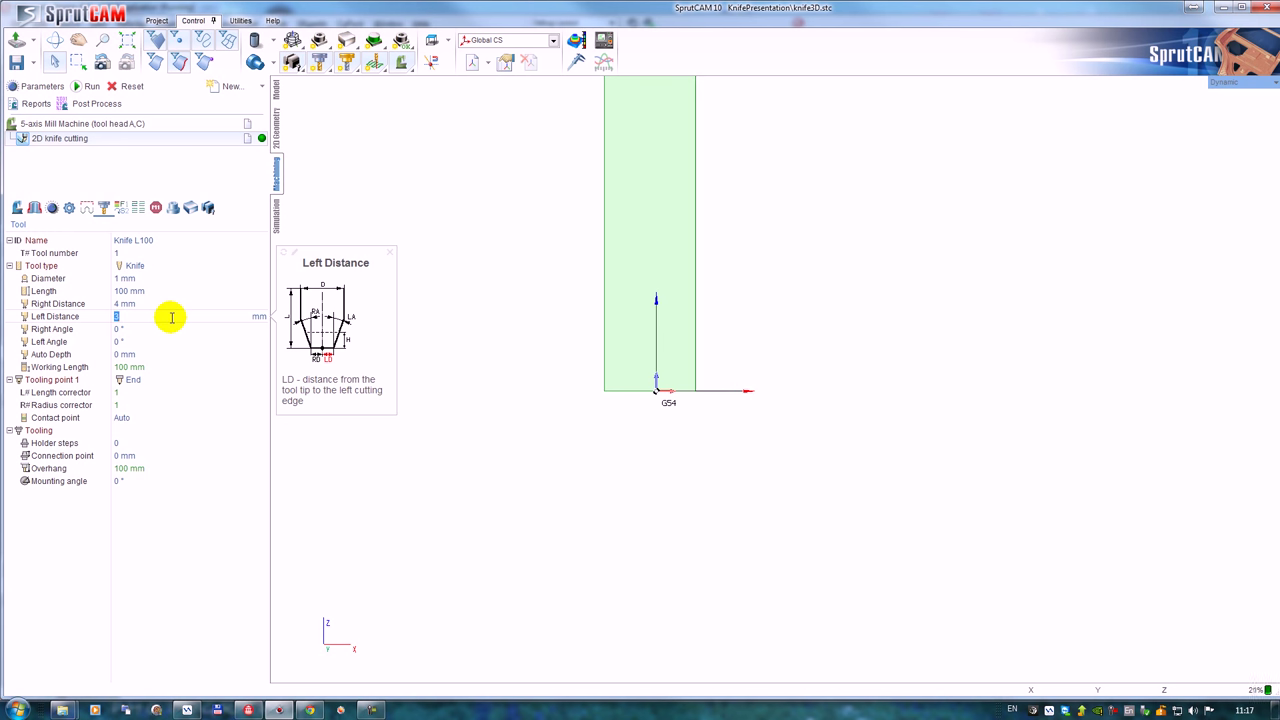
Set the knife's right angle to 3° and its left angle to 7°.
{"action": "middle_click_drag", "start_coordinate": [600, 462], "coordinate": [554, 474]}
{"action": "left_click", "coordinate": [157, 328]}
{"action": "type", "text": "3"}
{"action": "left_click", "coordinate": [147, 341]}
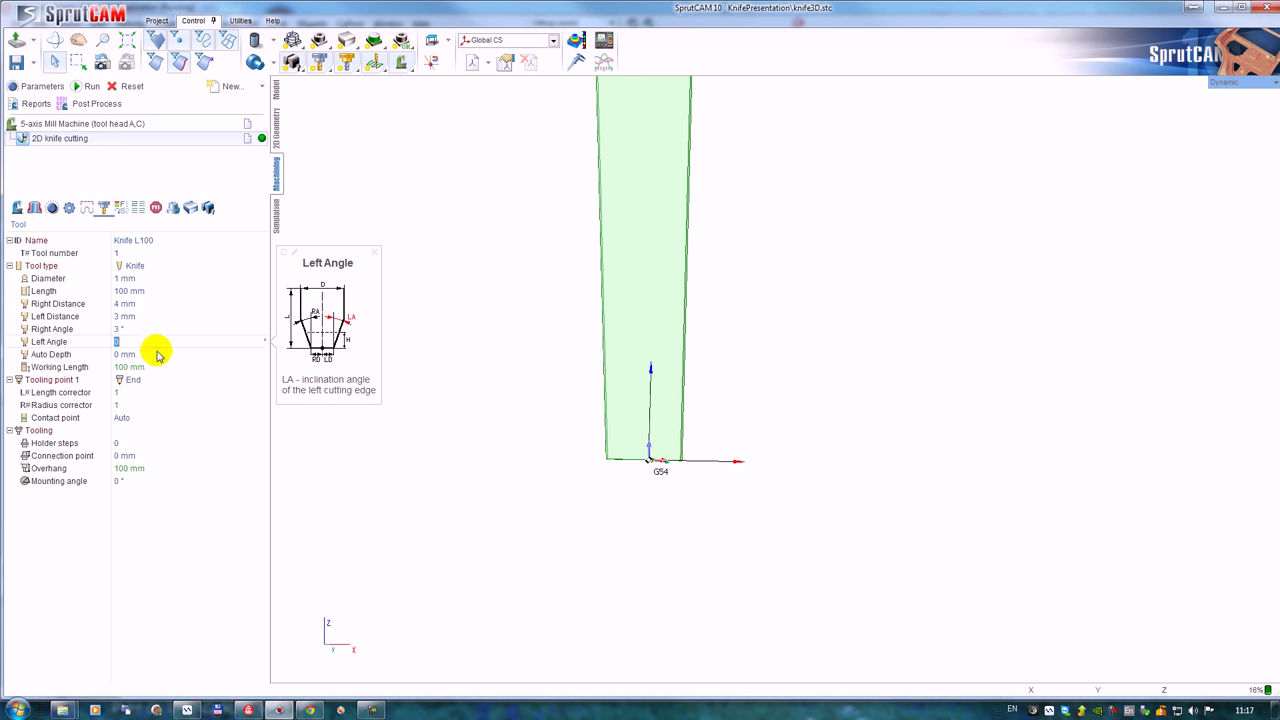
{"action": "scroll", "coordinate": [153, 342], "scroll_direction": "up", "scroll_amount": 6}
{"action": "scroll", "coordinate": [153, 342], "scroll_direction": "down", "scroll_amount": 4}
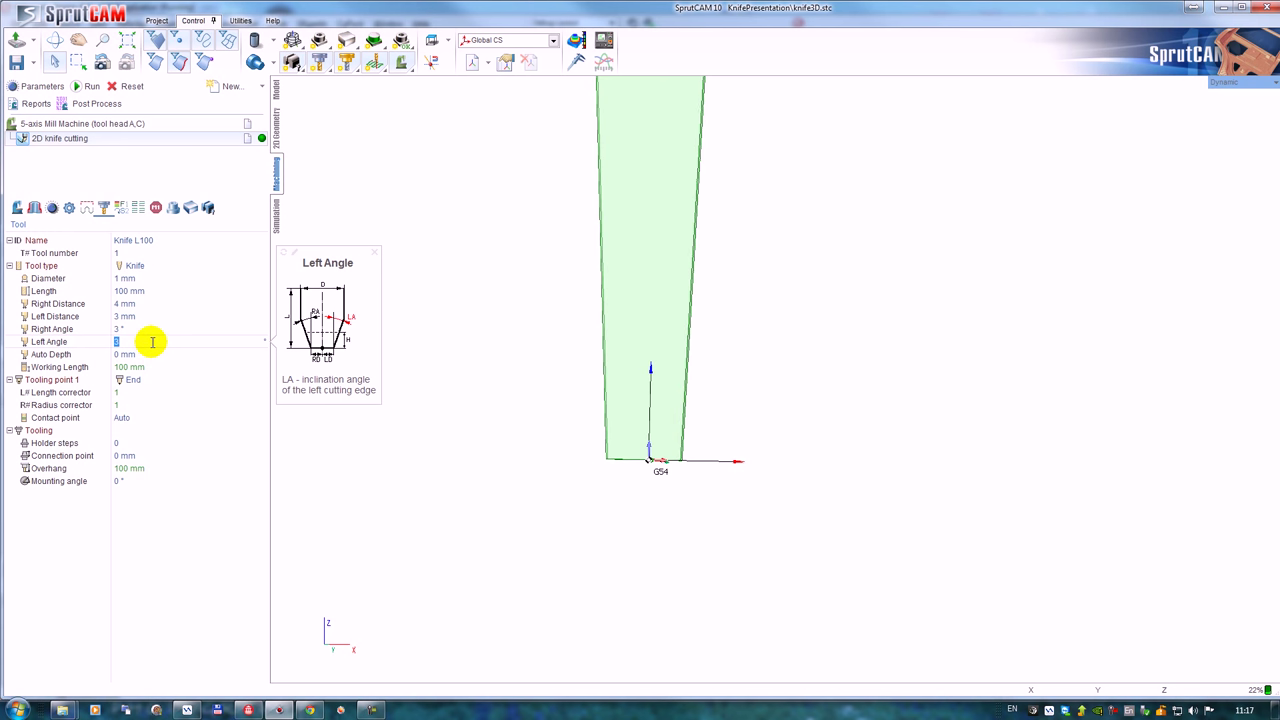
{"action": "scroll", "coordinate": [153, 342], "scroll_direction": "up", "scroll_amount": 2}
{"action": "scroll", "coordinate": [153, 342], "scroll_direction": "down", "scroll_amount": 2}
{"action": "scroll", "coordinate": [153, 342], "scroll_direction": "up", "scroll_amount": 3}
{"action": "scroll", "coordinate": [153, 342], "scroll_direction": "up", "scroll_amount": 2}
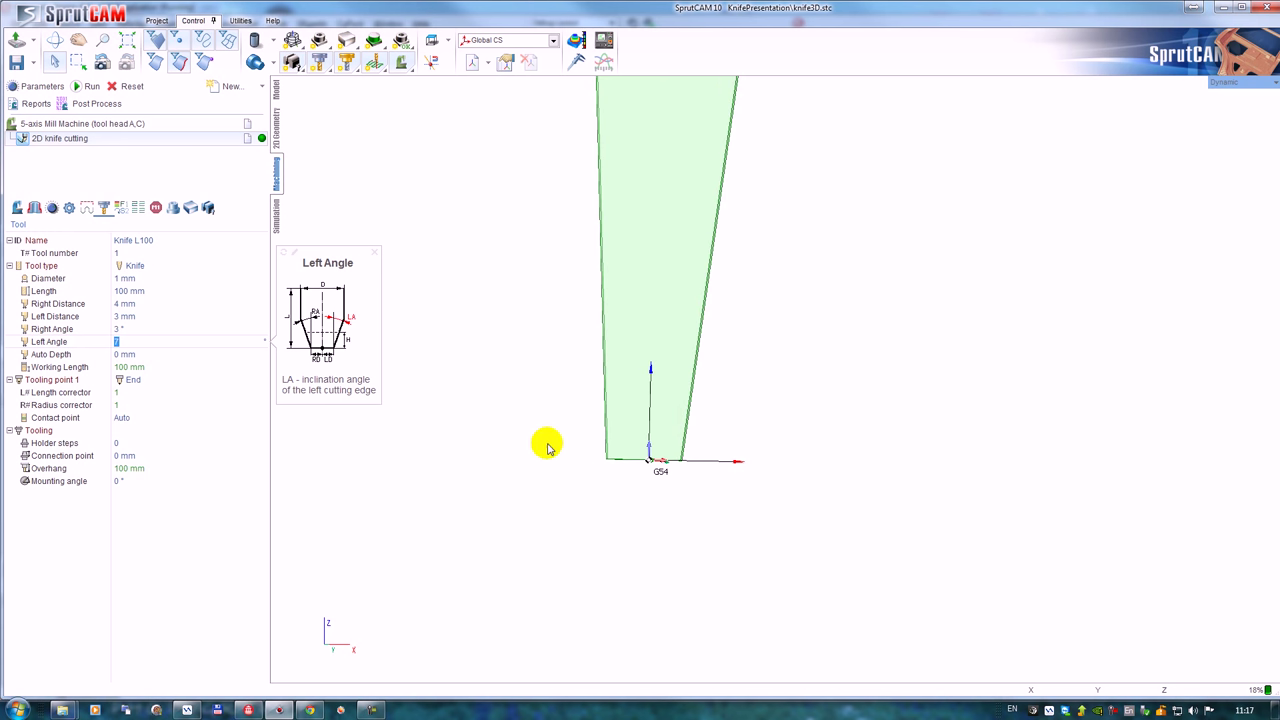
{"action": "middle_click_drag", "start_coordinate": [548, 444], "coordinate": [615, 473]}
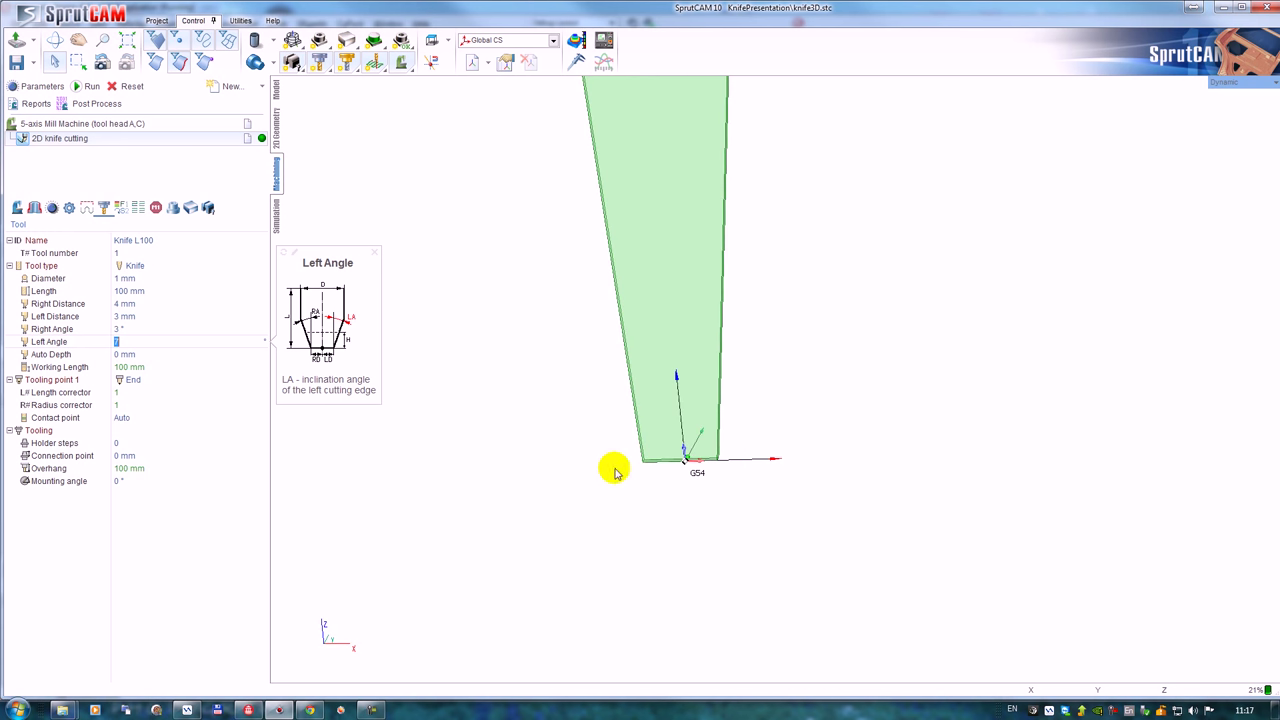
Set both the right distance and the left distance of the knife to 20 mm.
{"action": "left_click", "coordinate": [135, 354]}
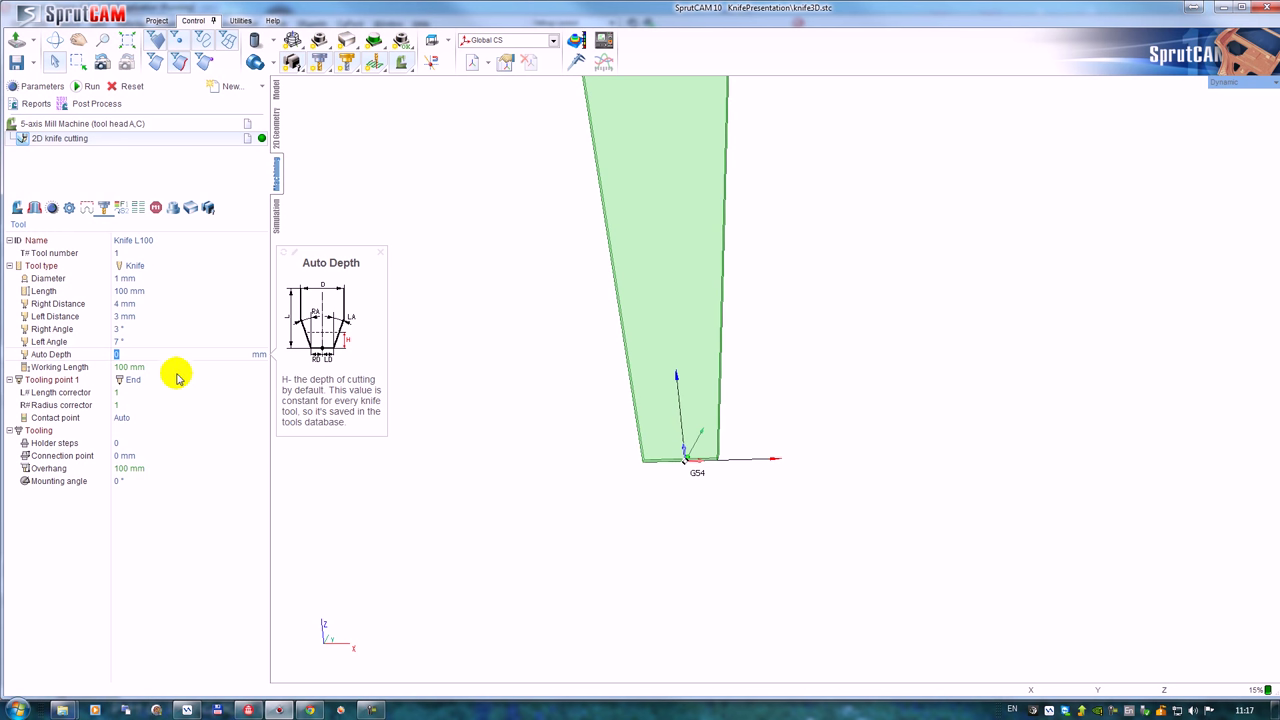
{"action": "left_click", "coordinate": [143, 328]}
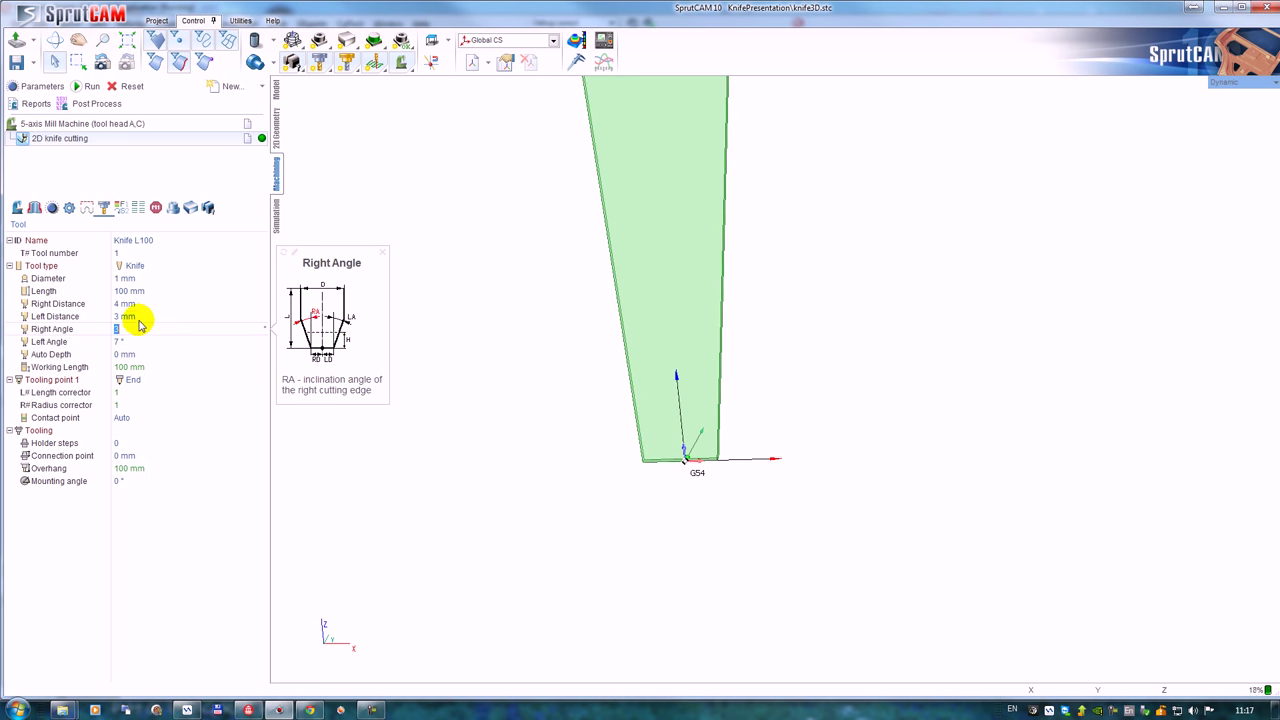
{"action": "left_click", "coordinate": [143, 305]}
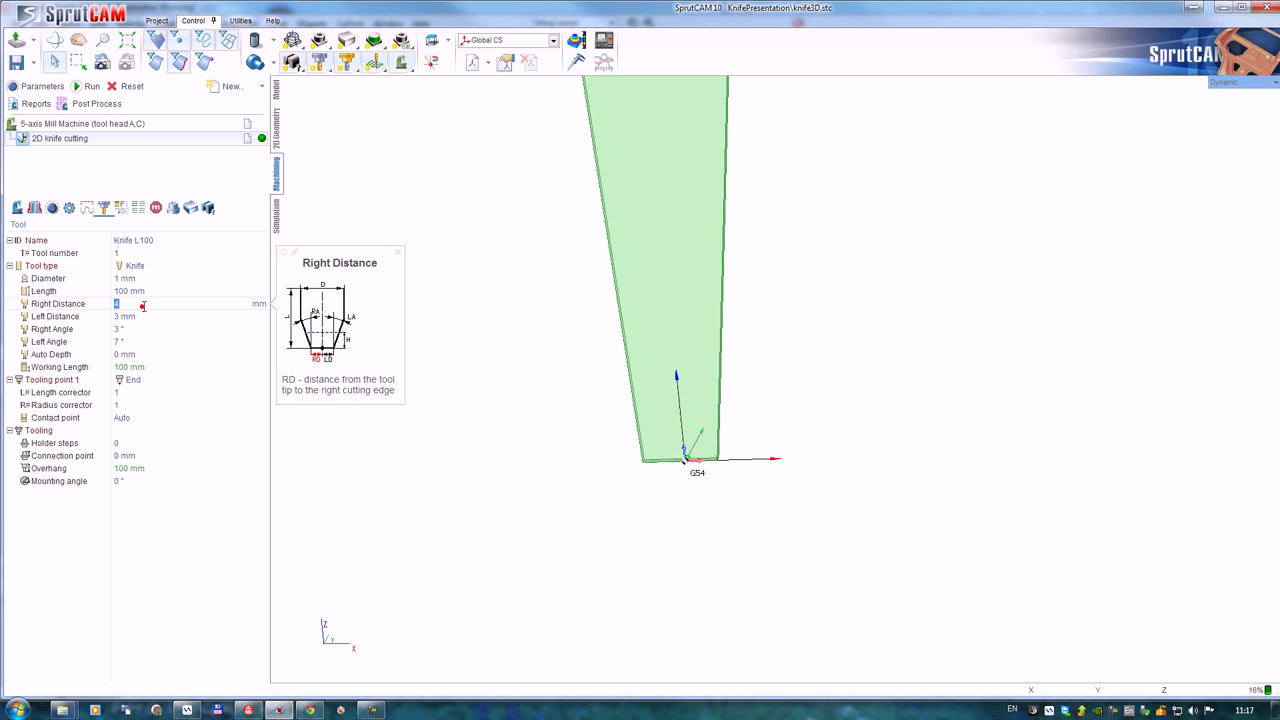
{"action": "type", "text": "20"}
{"action": "key", "text": "Tab"}
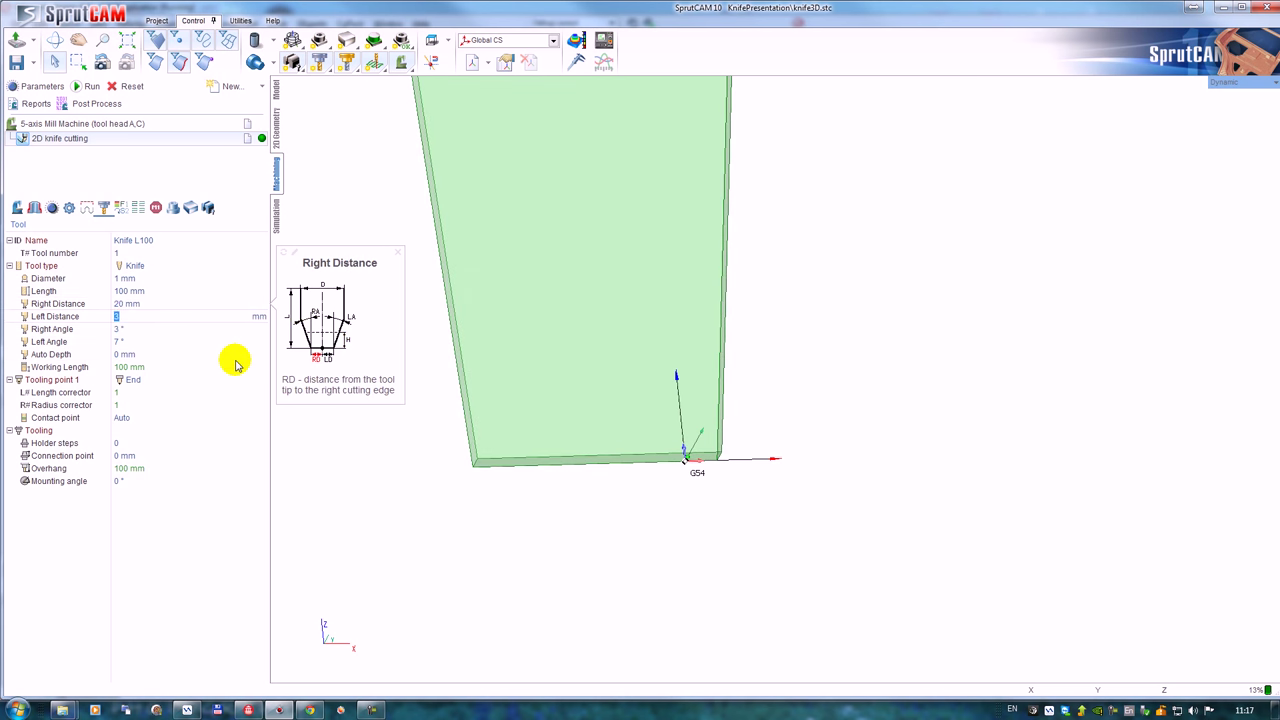
{"action": "key", "text": "Tab"}
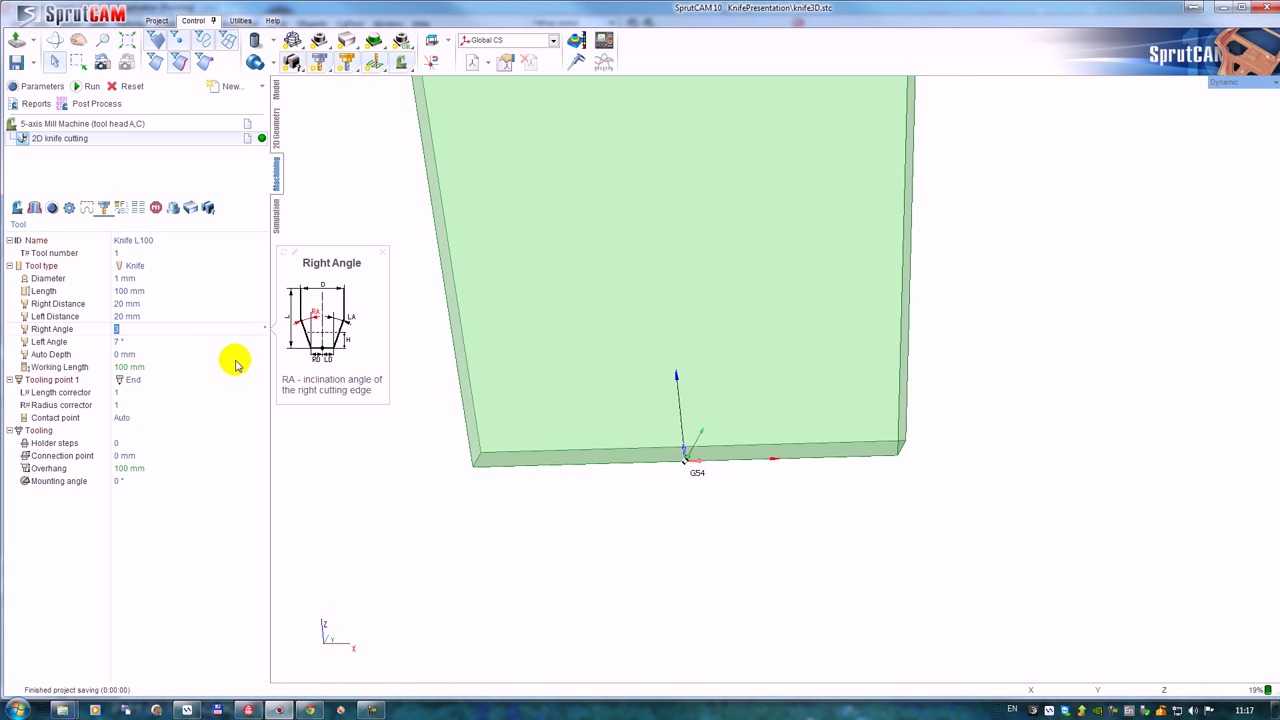
Set the knife's right angle and left angle to 0°.
{"action": "type", "text": "0"}
{"action": "key", "text": "Tab"}
{"action": "type", "text": "0"}
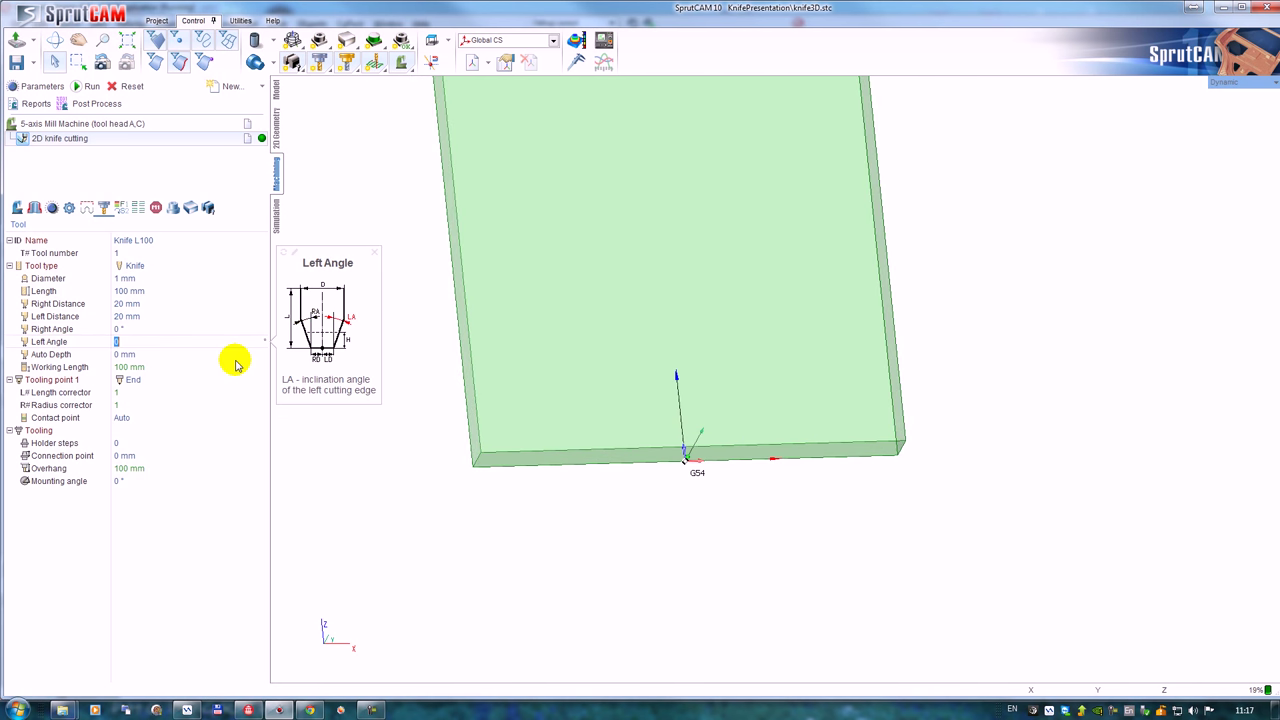
{"action": "scroll", "coordinate": [597, 500], "scroll_direction": "down", "scroll_amount": 3}
{"action": "scroll", "coordinate": [597, 500], "scroll_direction": "down", "scroll_amount": 2}
{"action": "middle_click_drag", "start_coordinate": [580, 444], "coordinate": [560, 451]}
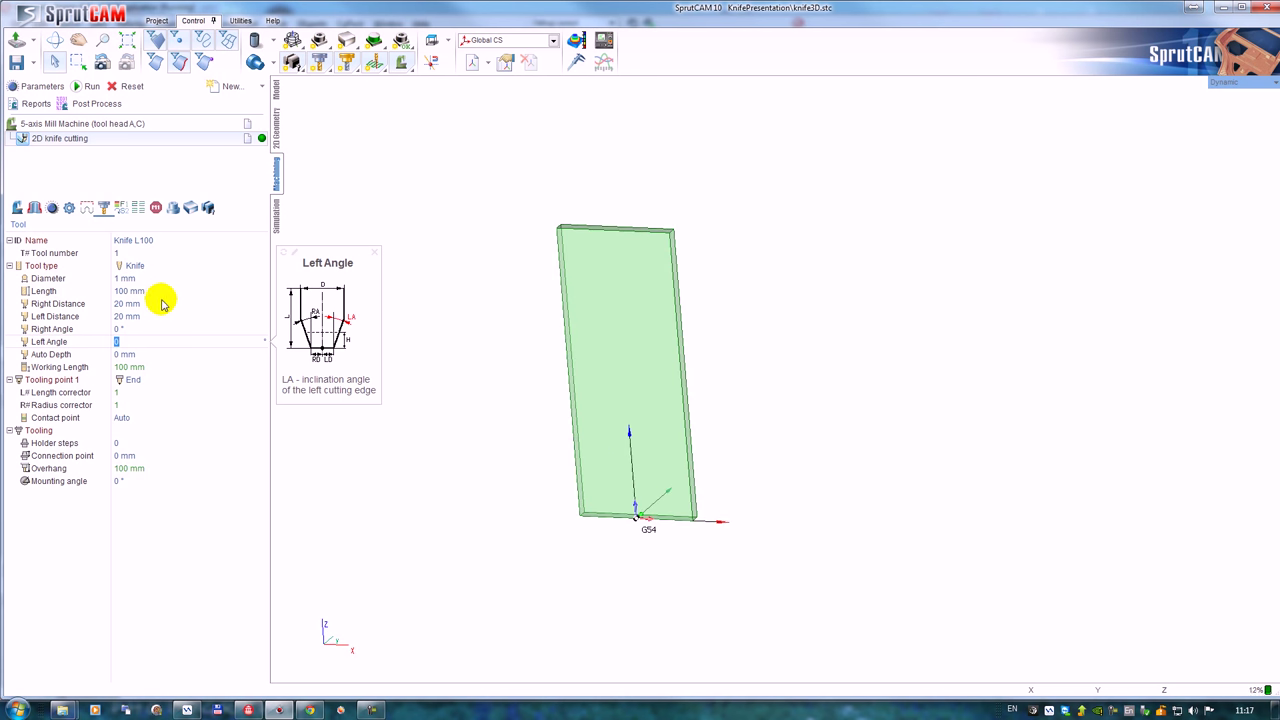
Display the part model with both frames together with the knife in the graphics view.
{"action": "left_click", "coordinate": [294, 40]}
{"action": "left_click", "coordinate": [329, 42]}
{"action": "scroll", "coordinate": [557, 294], "scroll_direction": "down", "scroll_amount": 5}
{"action": "middle_click_drag", "start_coordinate": [557, 294], "coordinate": [726, 311]}
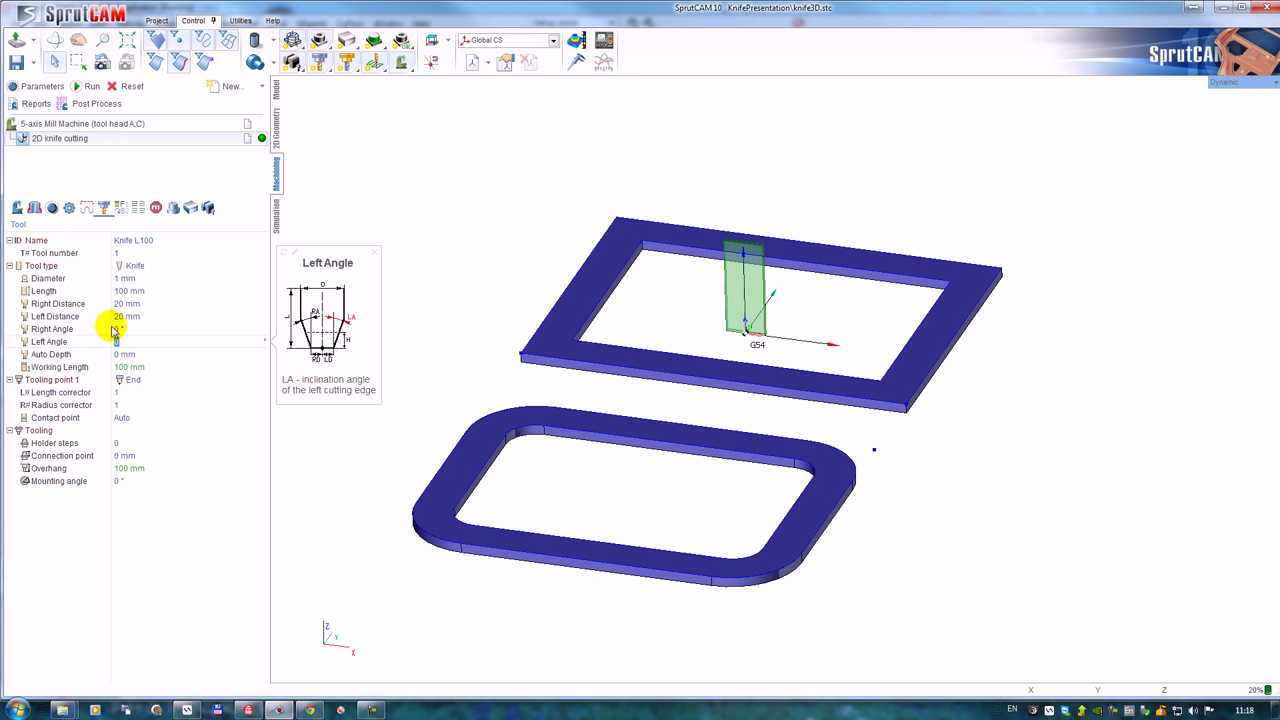
Enable corner retraction in the operation's strategy with a retract distance of 30 mm.
{"action": "left_click", "coordinate": [52, 208]}
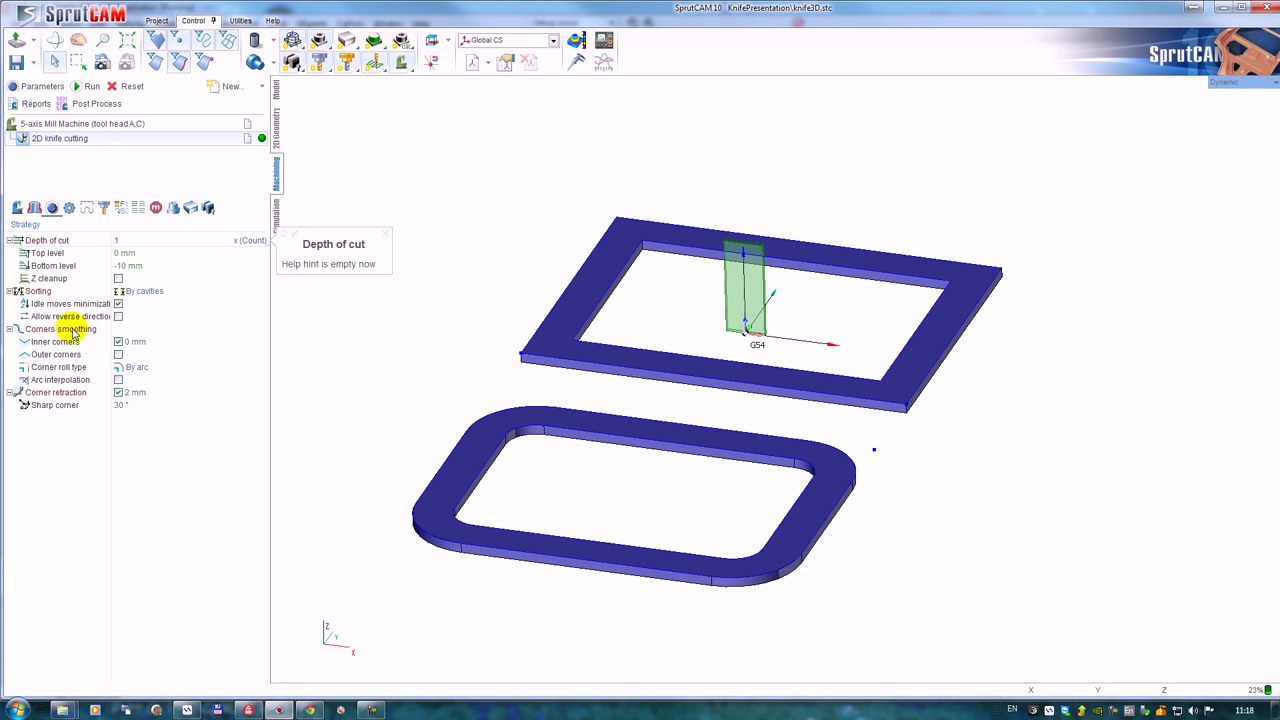
{"action": "left_click", "coordinate": [163, 394]}
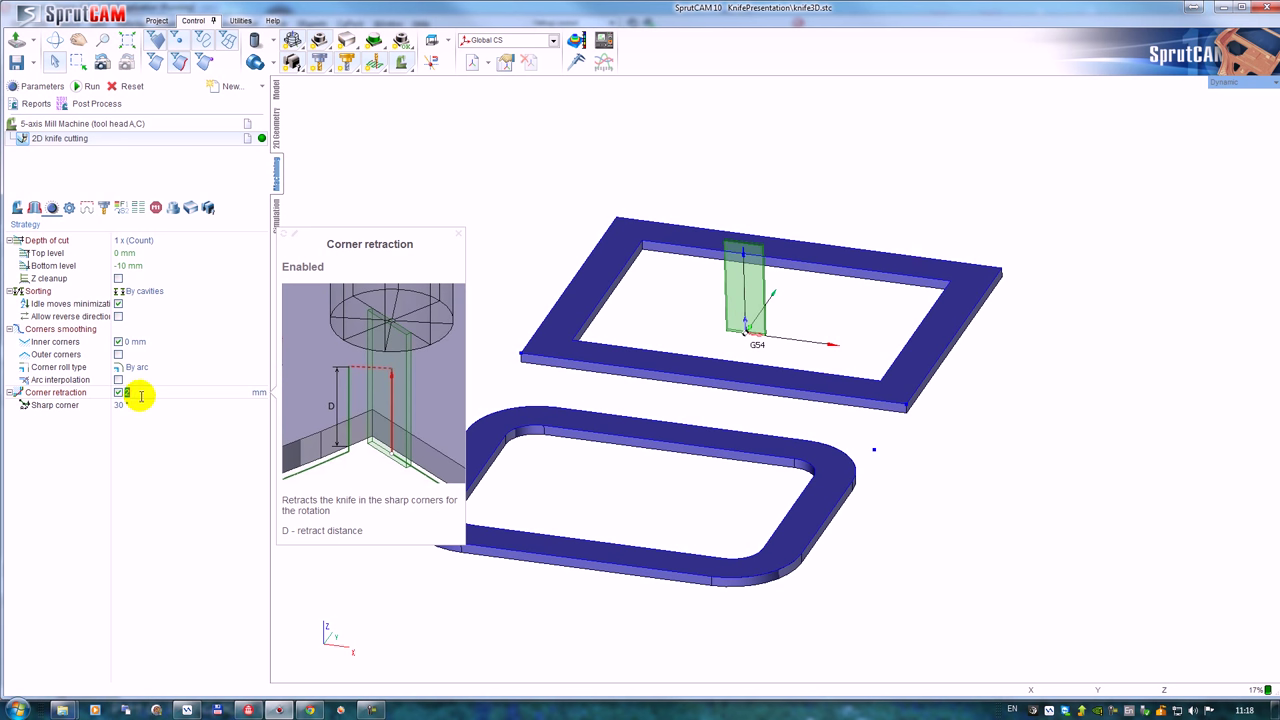
{"action": "left_click", "coordinate": [119, 393]}
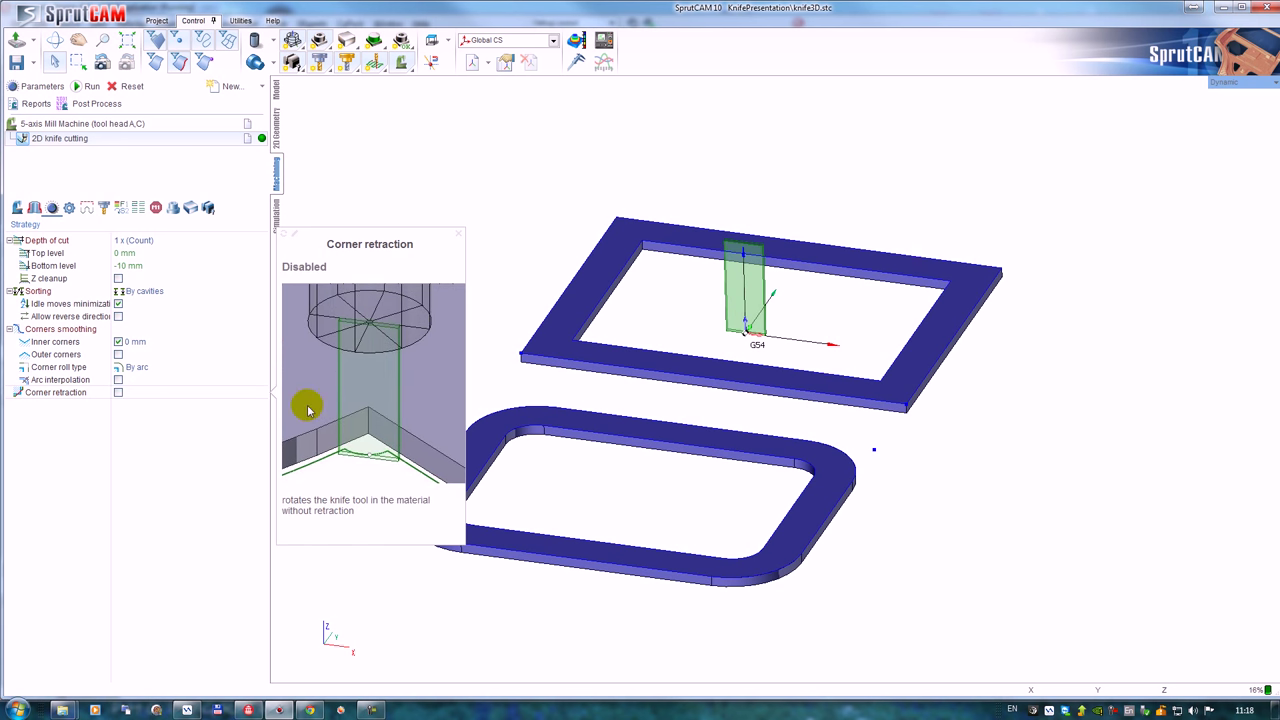
{"action": "left_click", "coordinate": [119, 393]}
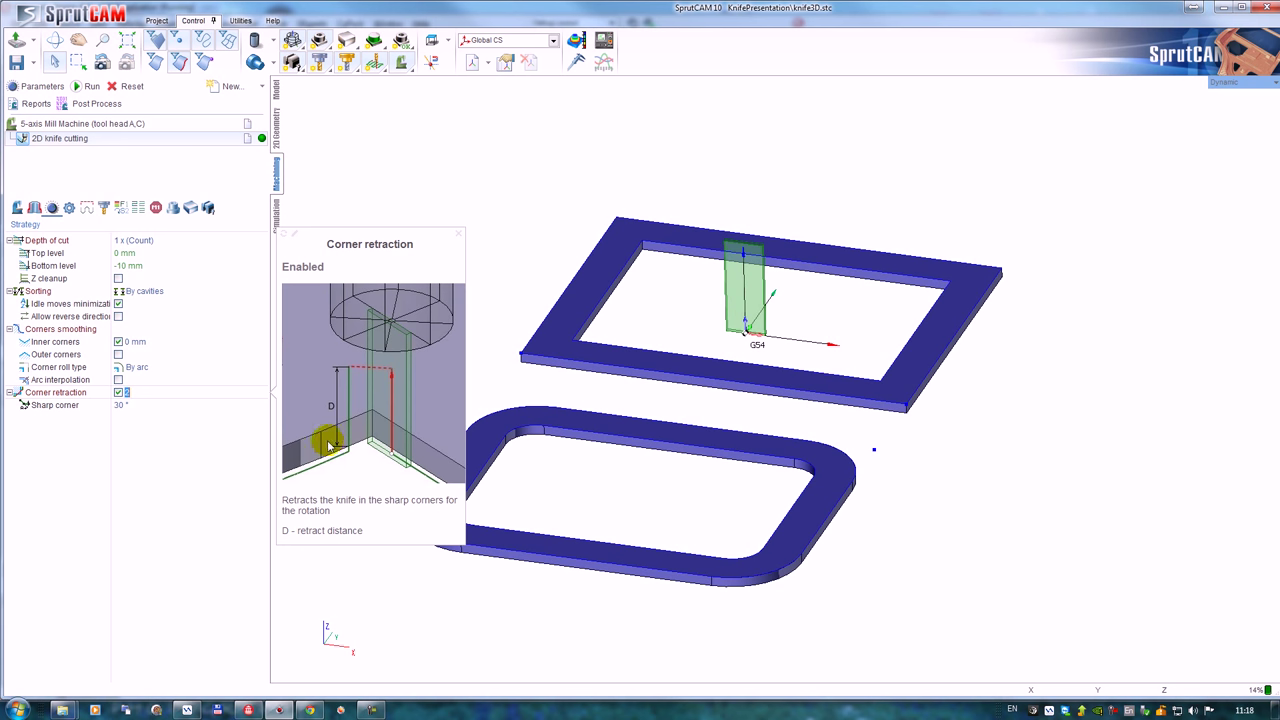
{"action": "left_click", "coordinate": [150, 396]}
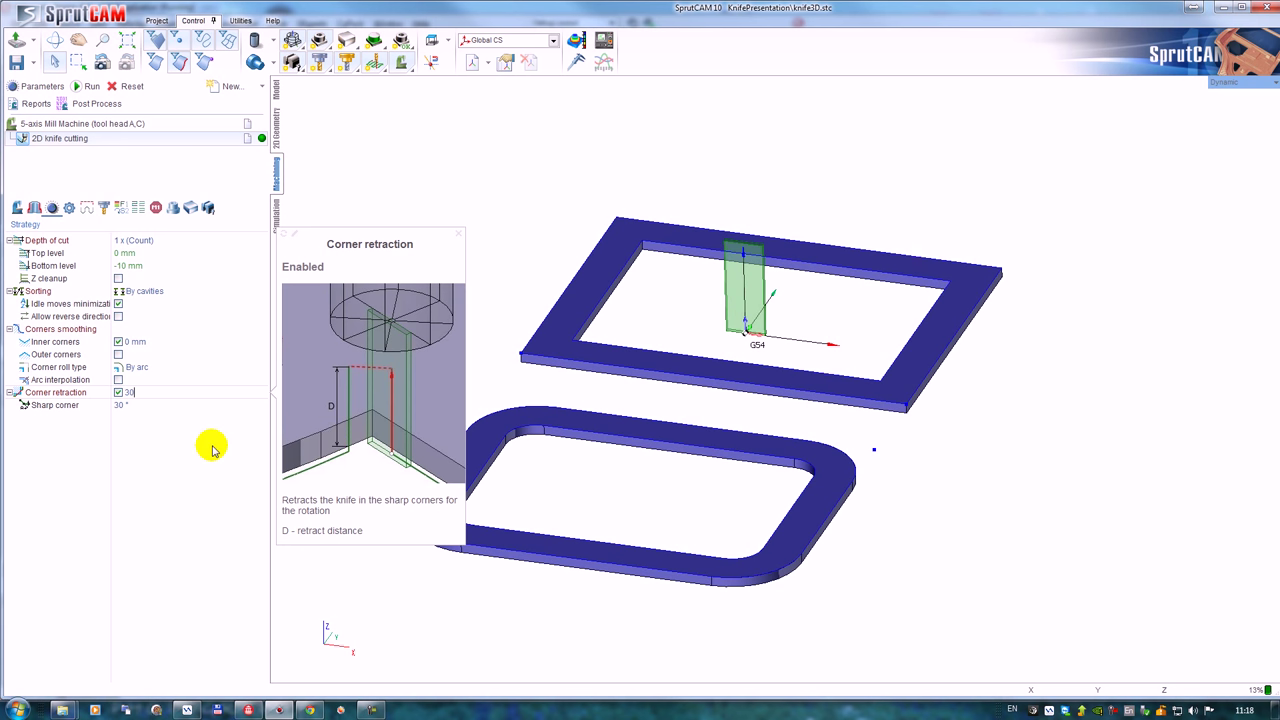
{"action": "type", "text": "30"}
{"action": "key", "text": "Return"}
{"action": "left_click", "coordinate": [138, 405]}
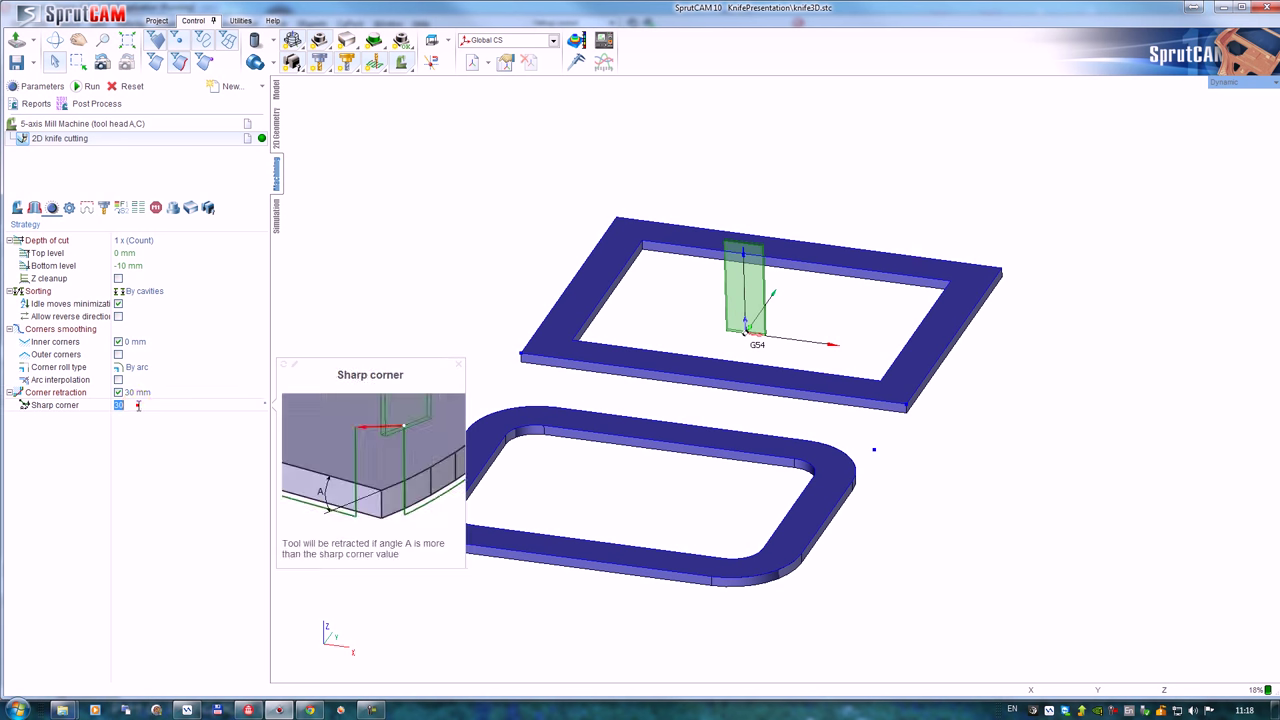
{"action": "left_click", "coordinate": [153, 393]}
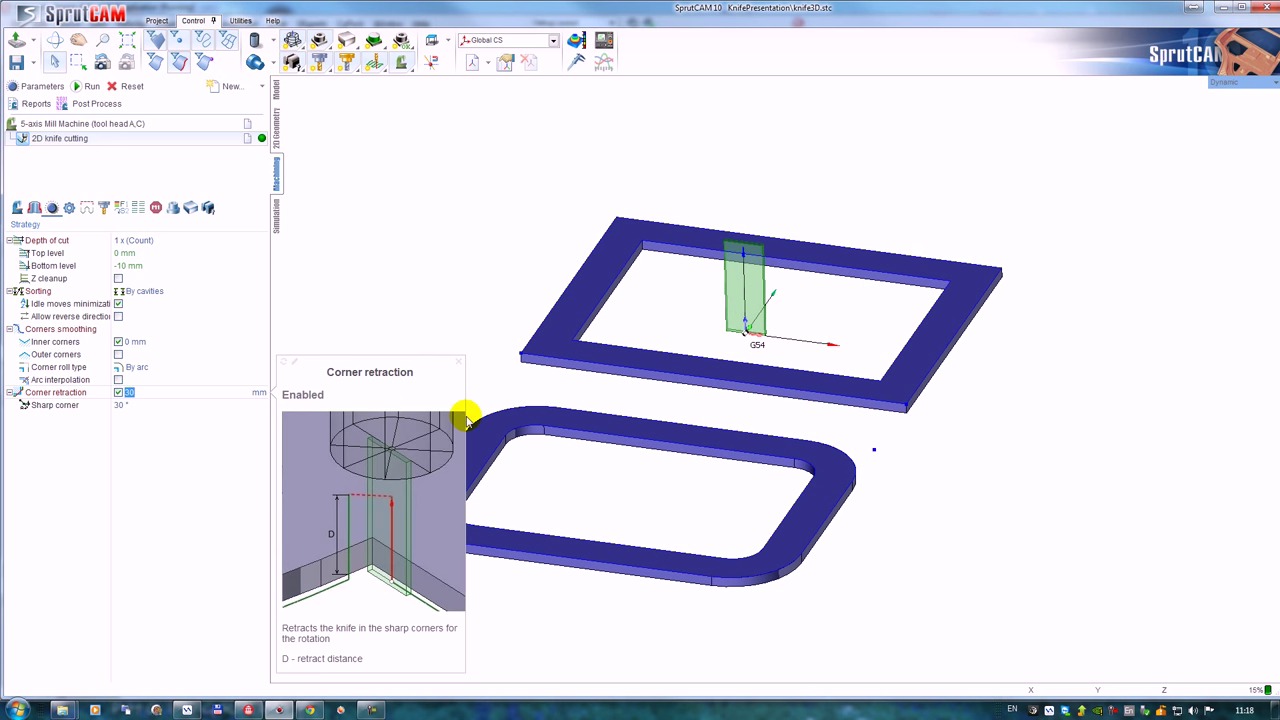
Add the rectangular frame's outer contour to the job assignment as a curve and reverse its cutting direction.
{"action": "left_click", "coordinate": [33, 207]}
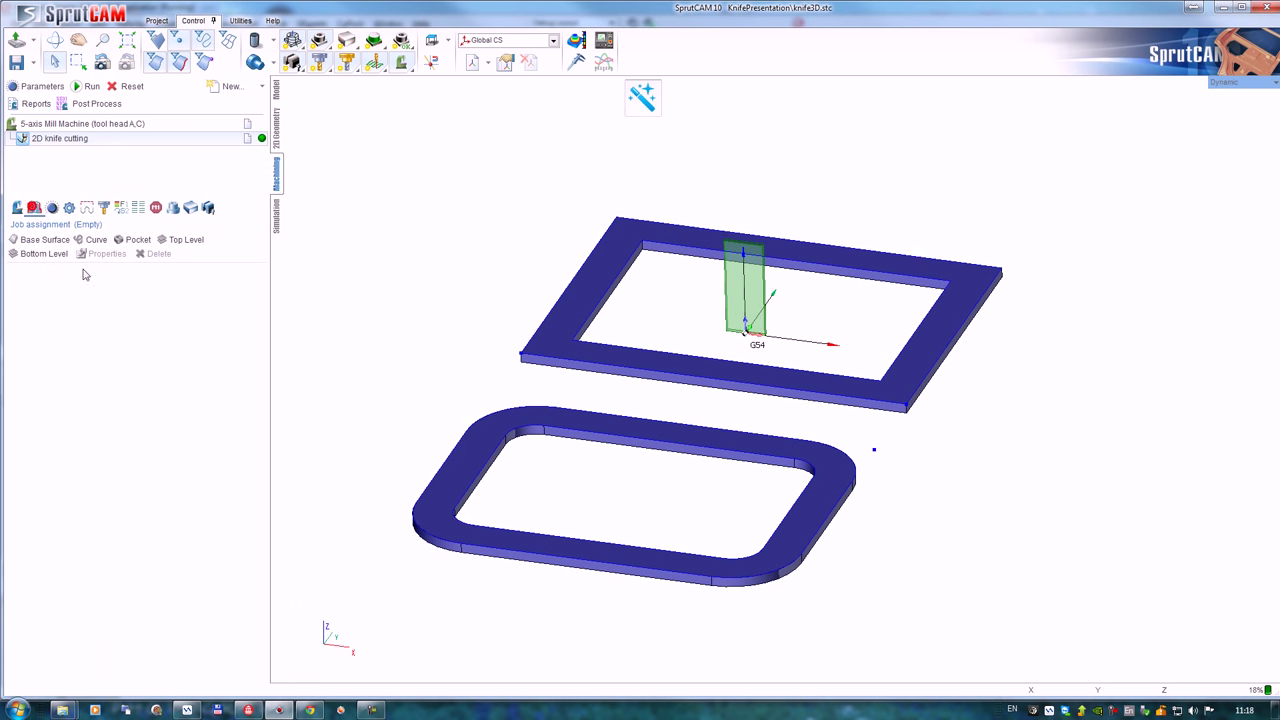
{"action": "left_click", "coordinate": [742, 386]}
{"action": "left_click", "coordinate": [96, 241]}
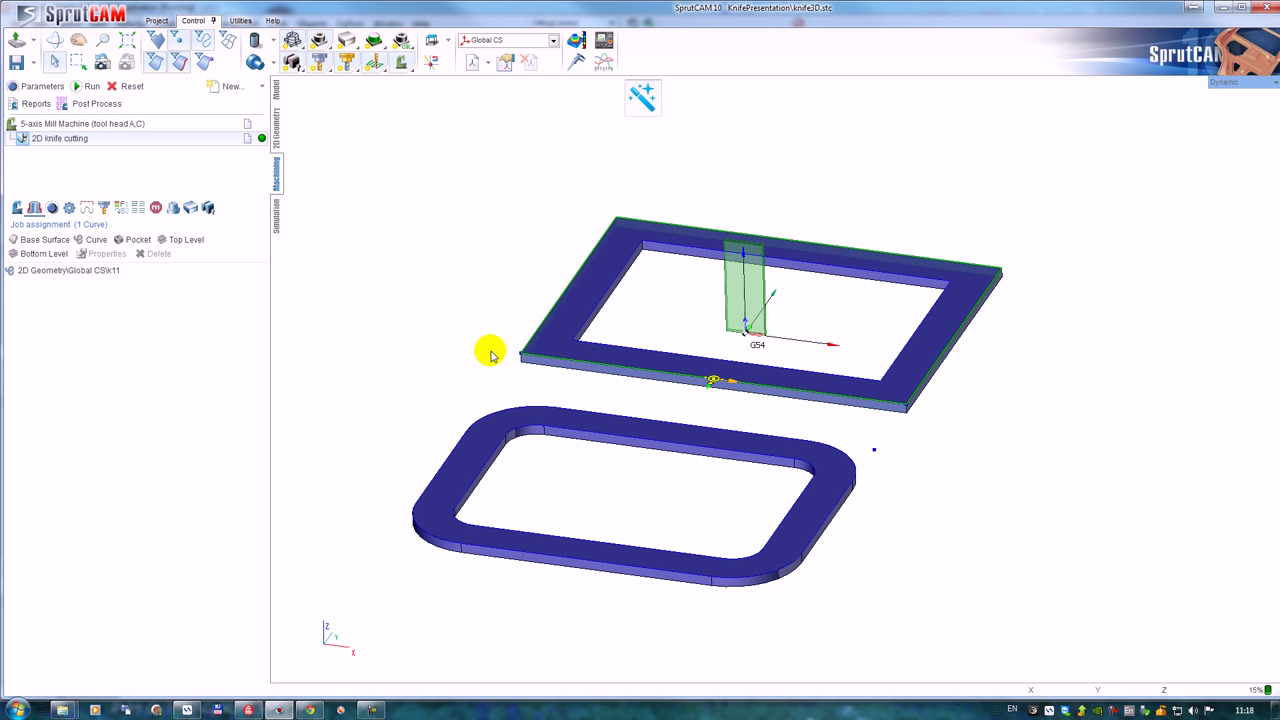
{"action": "middle_click_drag", "start_coordinate": [697, 409], "coordinate": [704, 443]}
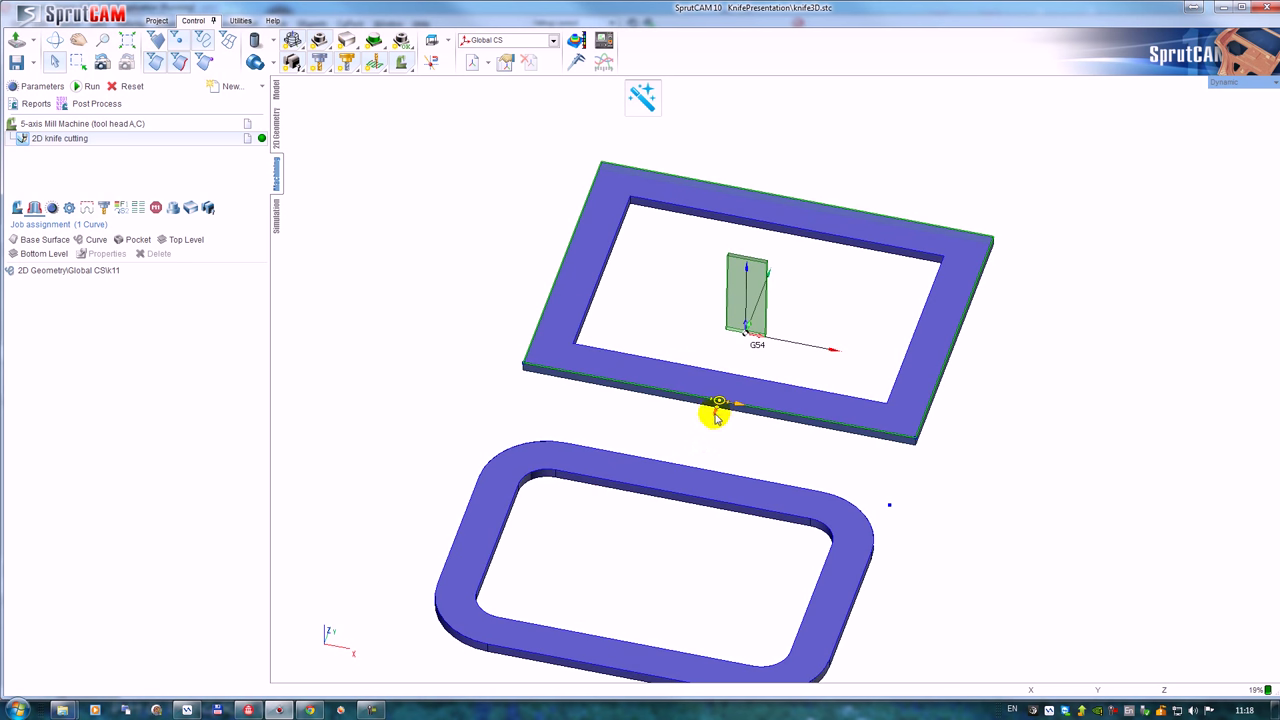
{"action": "left_click", "coordinate": [746, 402]}
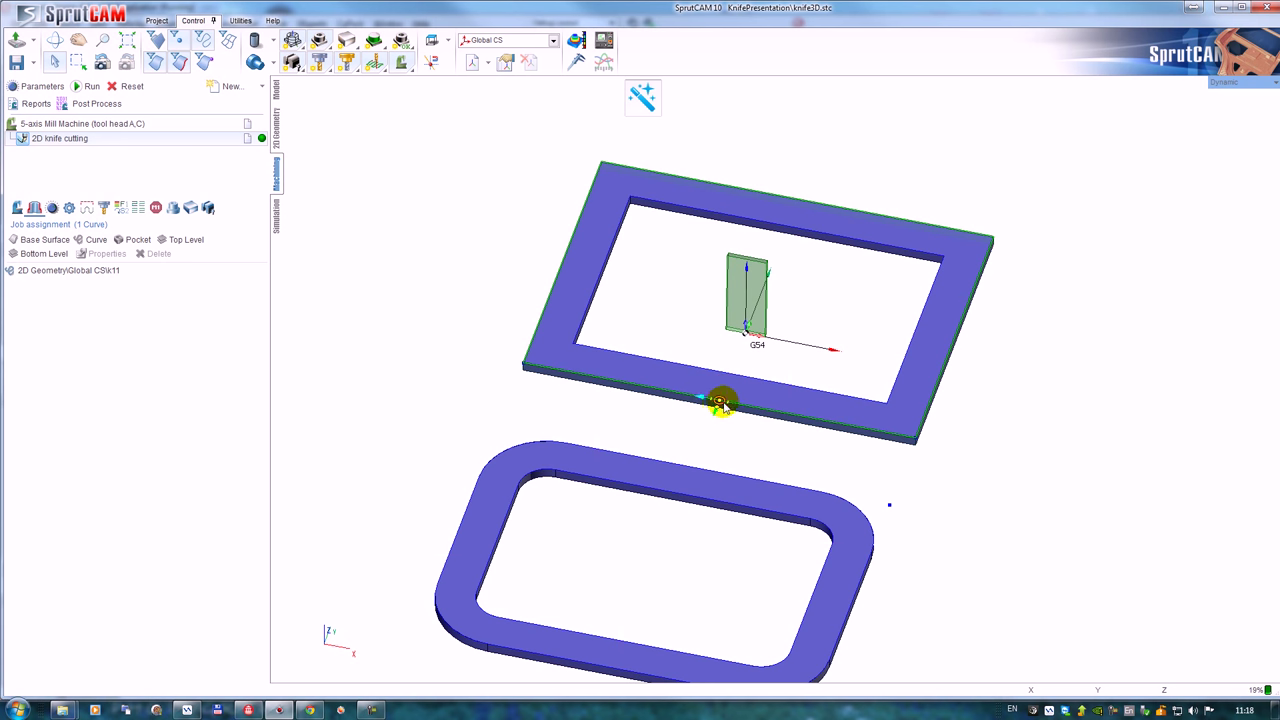
Adjust the start point marker on the rectangular frame's outer contour and calculate the 2D knife cutting toolpath.
{"action": "left_click", "coordinate": [720, 403]}
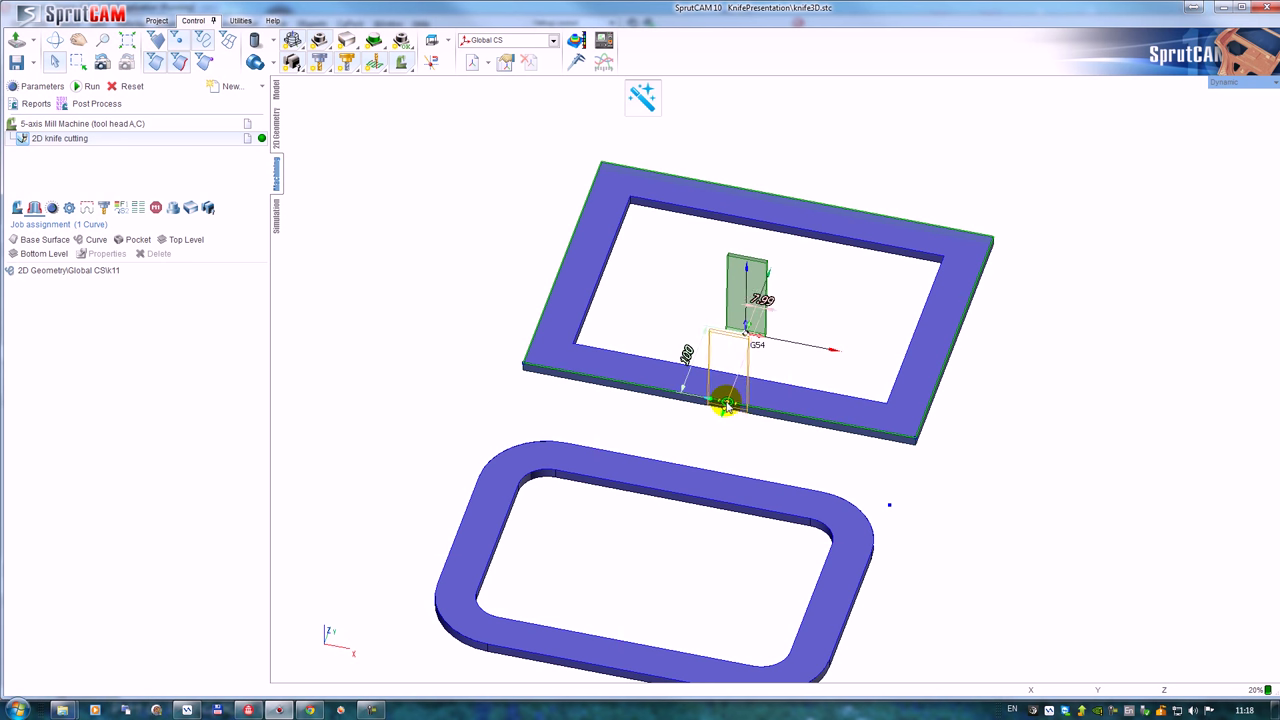
{"action": "left_click_drag", "start_coordinate": [723, 401], "coordinate": [720, 401]}
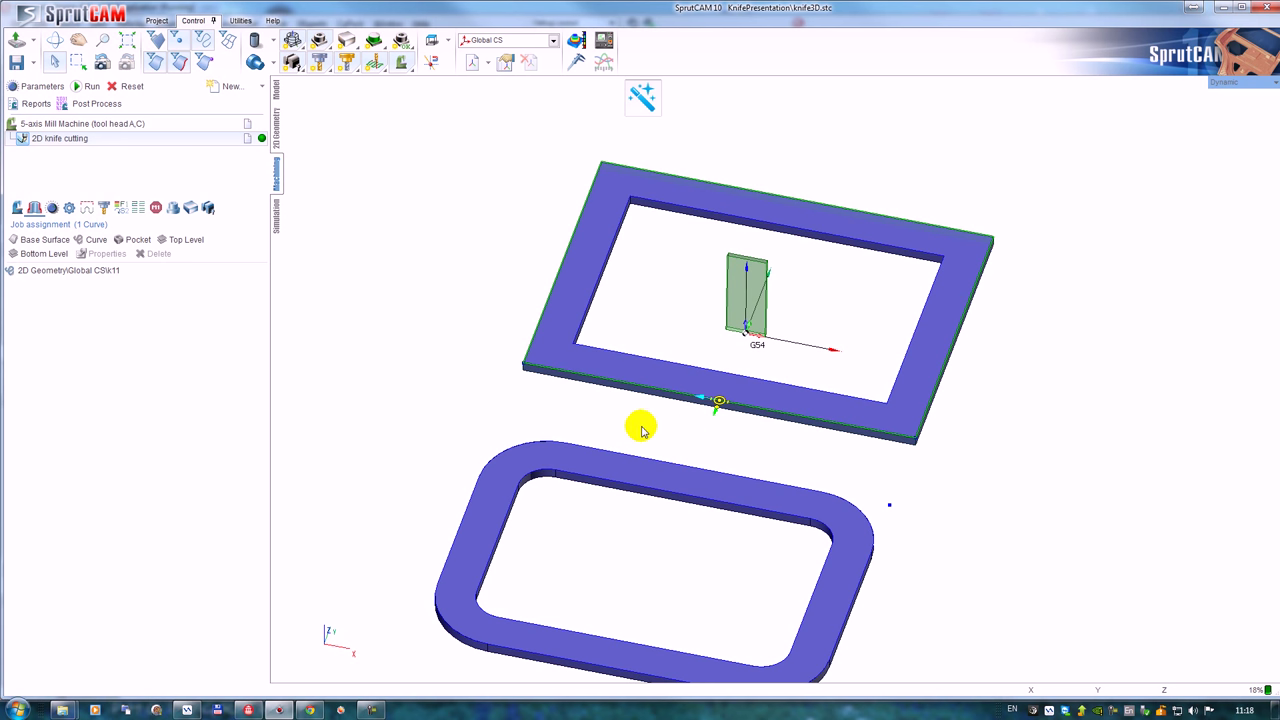
{"action": "left_click", "coordinate": [88, 88]}
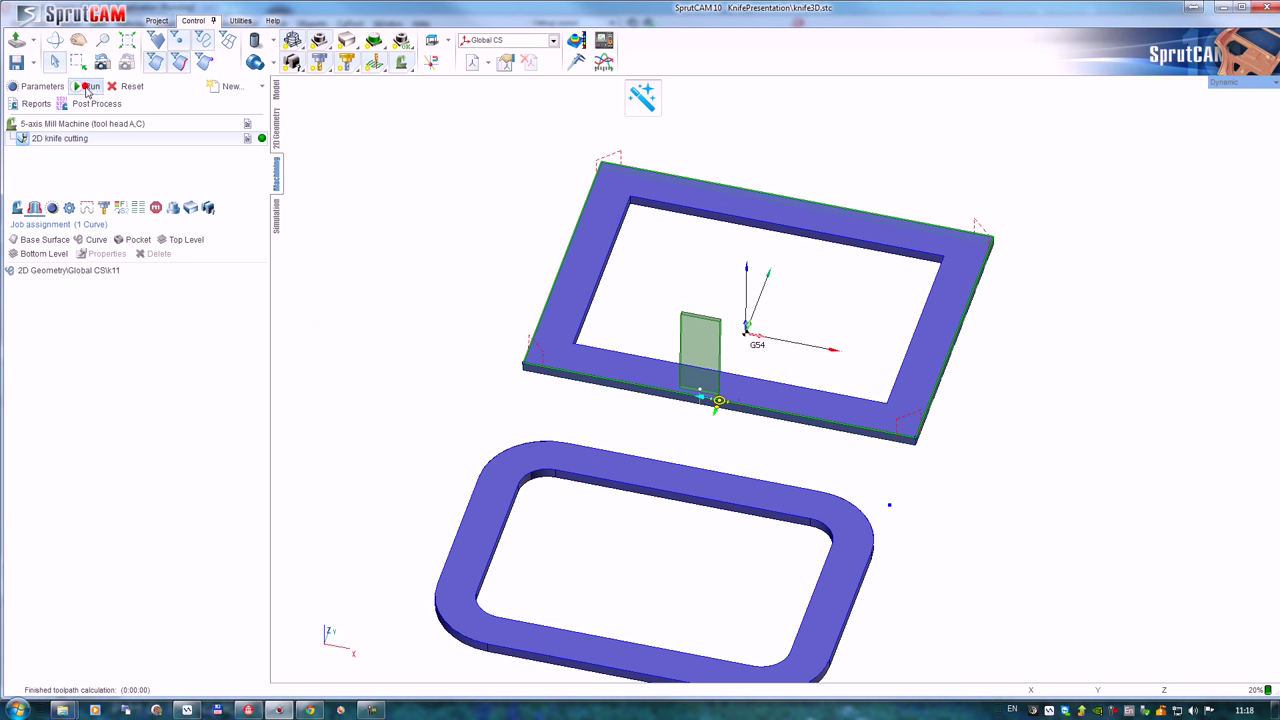
Switch to the simulation and hide the wood workpiece so that the part model with both frames is displayed.
{"action": "left_click", "coordinate": [276, 213]}
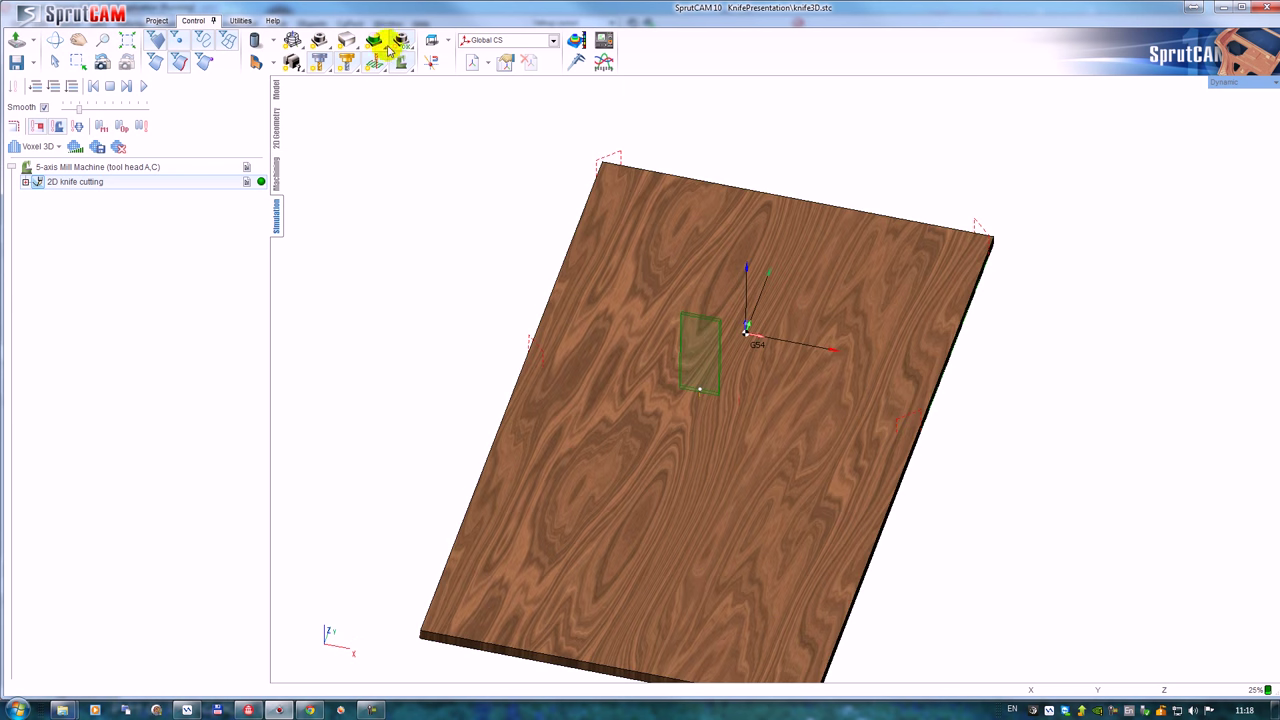
{"action": "left_click", "coordinate": [401, 42]}
{"action": "left_click", "coordinate": [320, 40]}
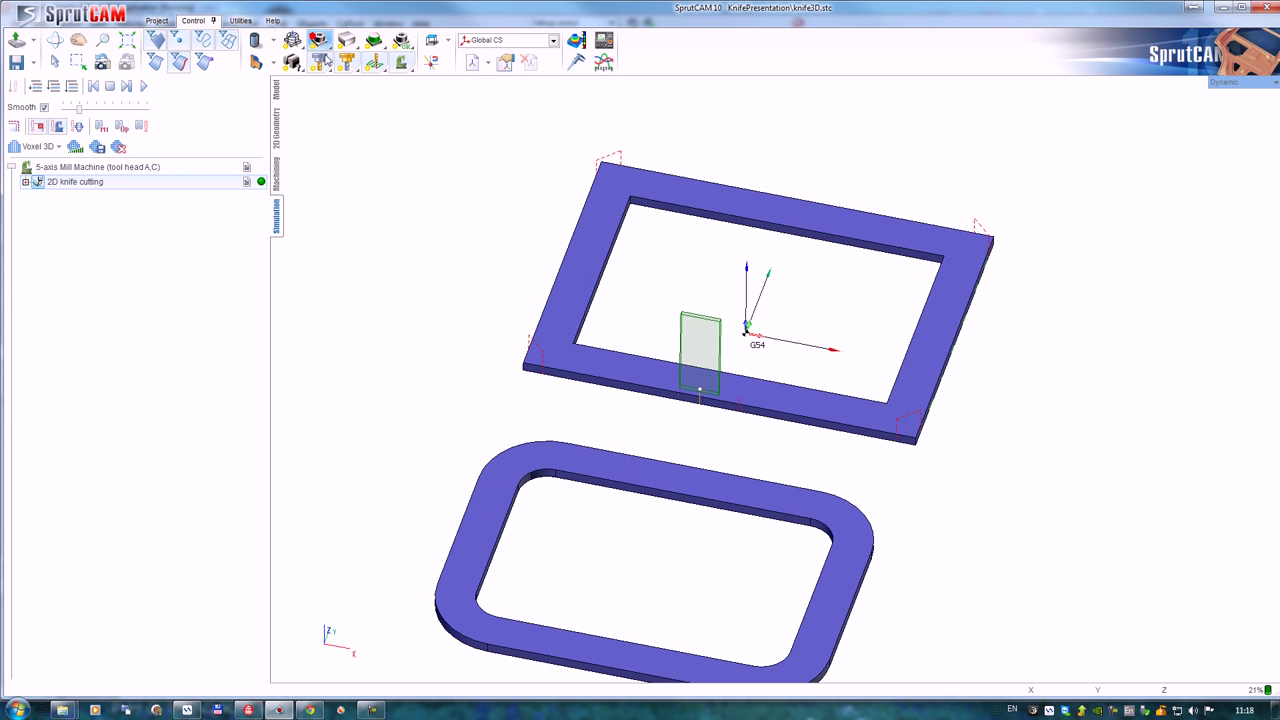
Set the simulation type to Voxel 5D, run the knife cutting simulation at a higher speed and stop it partway.
{"action": "left_click", "coordinate": [40, 146]}
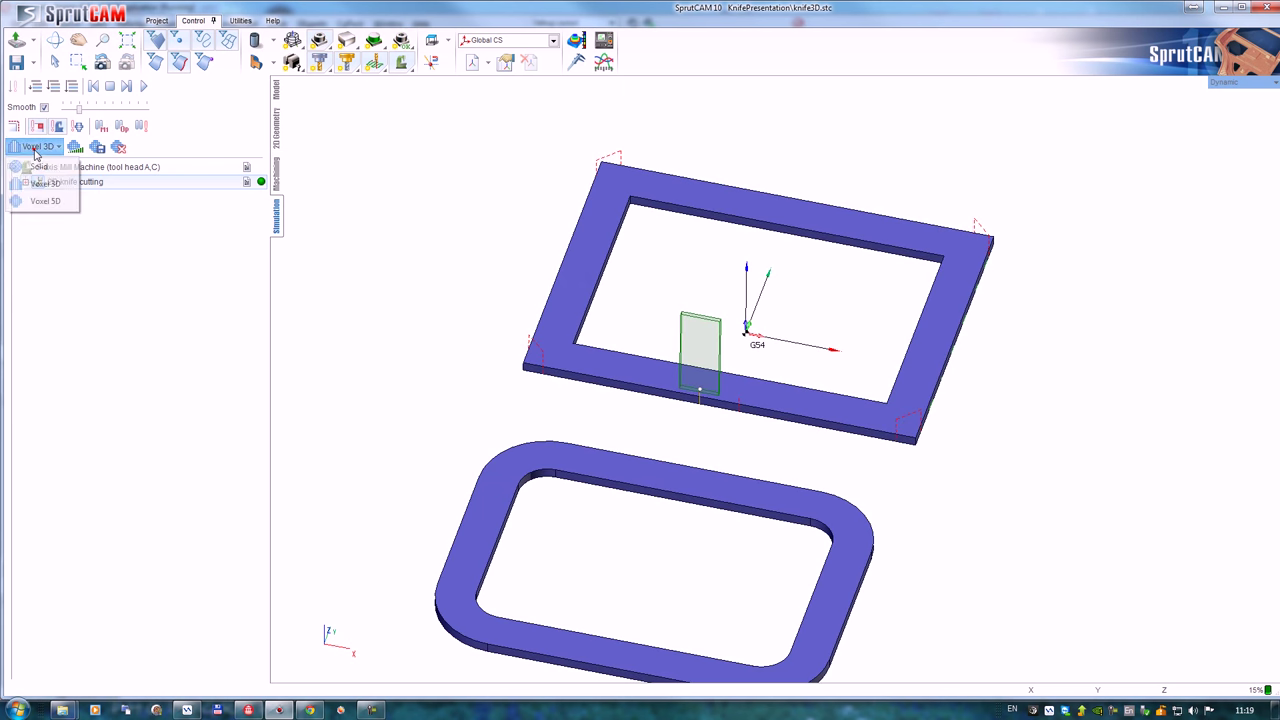
{"action": "left_click", "coordinate": [33, 201]}
{"action": "left_click", "coordinate": [145, 87]}
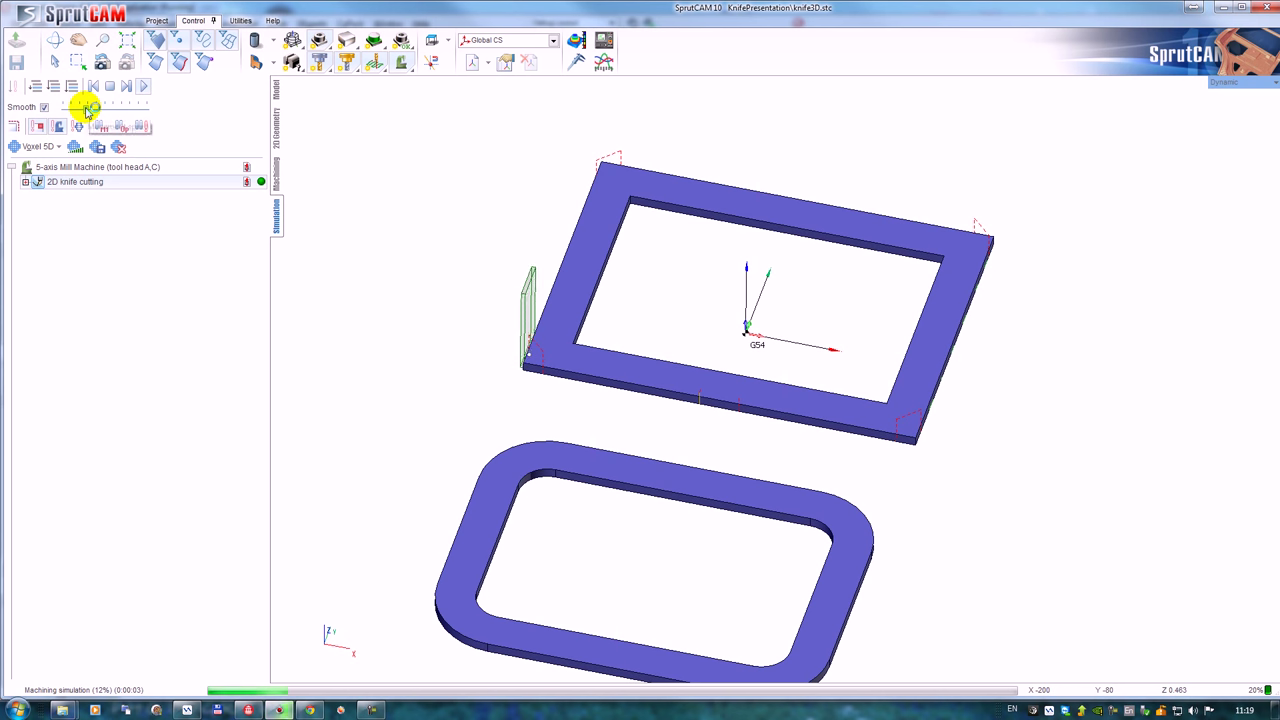
{"action": "left_click_drag", "start_coordinate": [88, 107], "coordinate": [118, 108]}
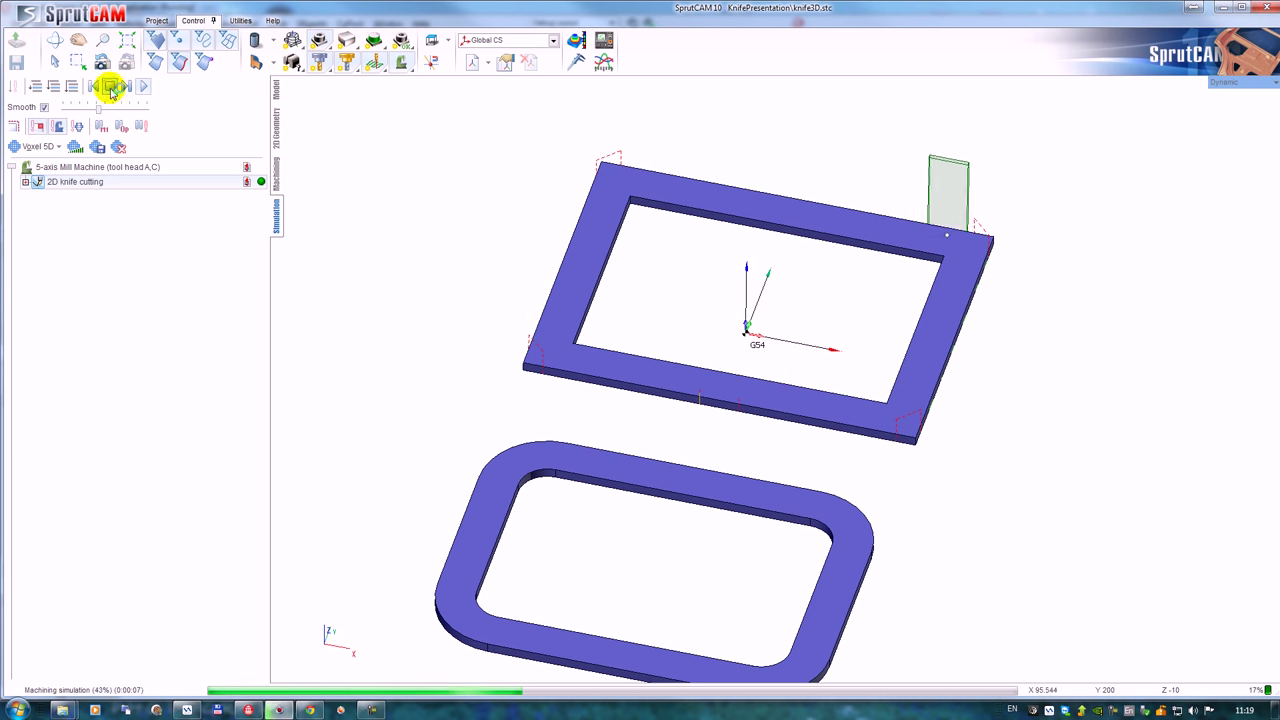
{"action": "left_click", "coordinate": [110, 87]}
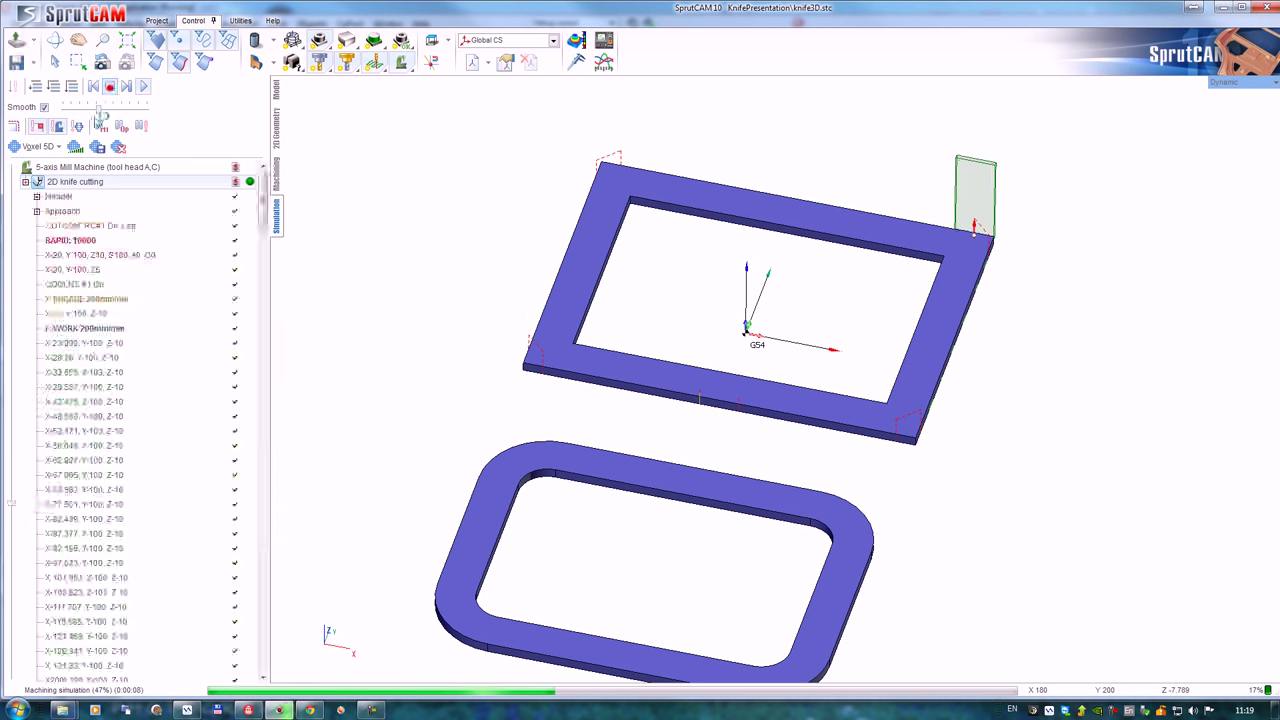
Examine the knife's position before and after the retraction at the corner of the rectangular frame's outer contour.
{"action": "left_click", "coordinate": [543, 366]}
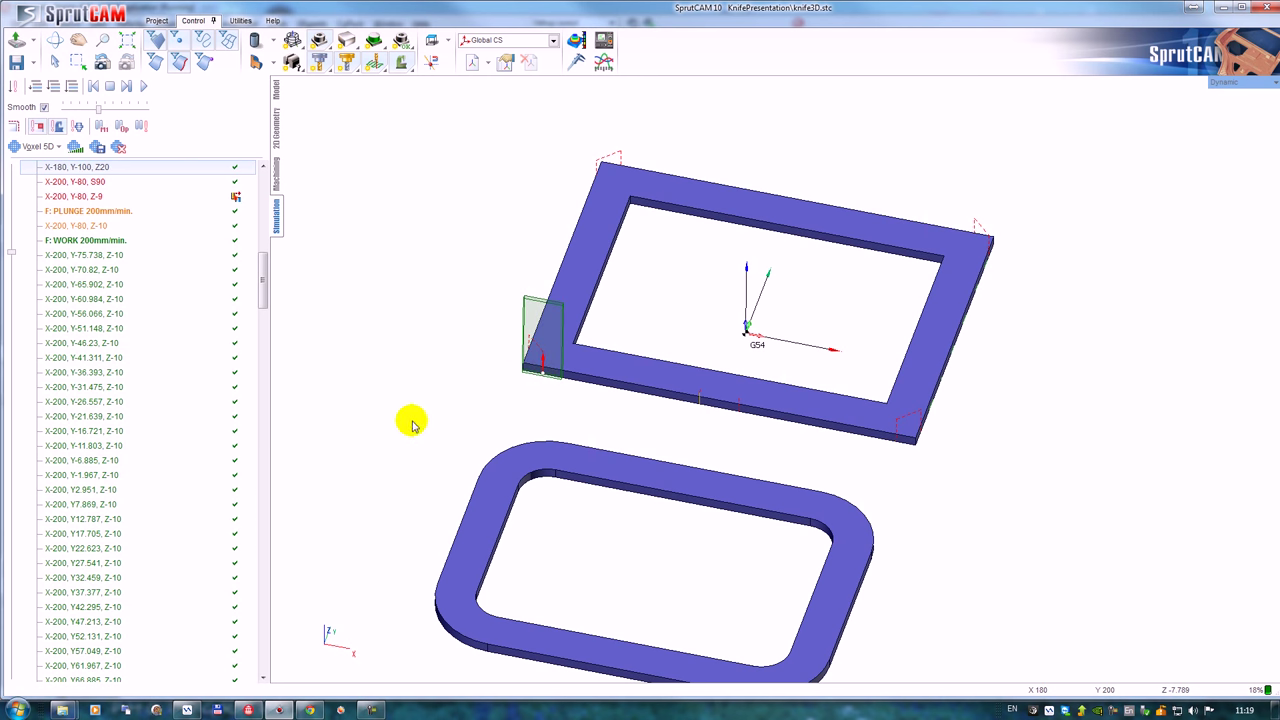
{"action": "middle_click_drag", "start_coordinate": [534, 377], "coordinate": [702, 252]}
{"action": "scroll", "coordinate": [597, 343], "scroll_direction": "up", "scroll_amount": 5}
{"action": "scroll", "coordinate": [577, 313], "scroll_direction": "up", "scroll_amount": 3}
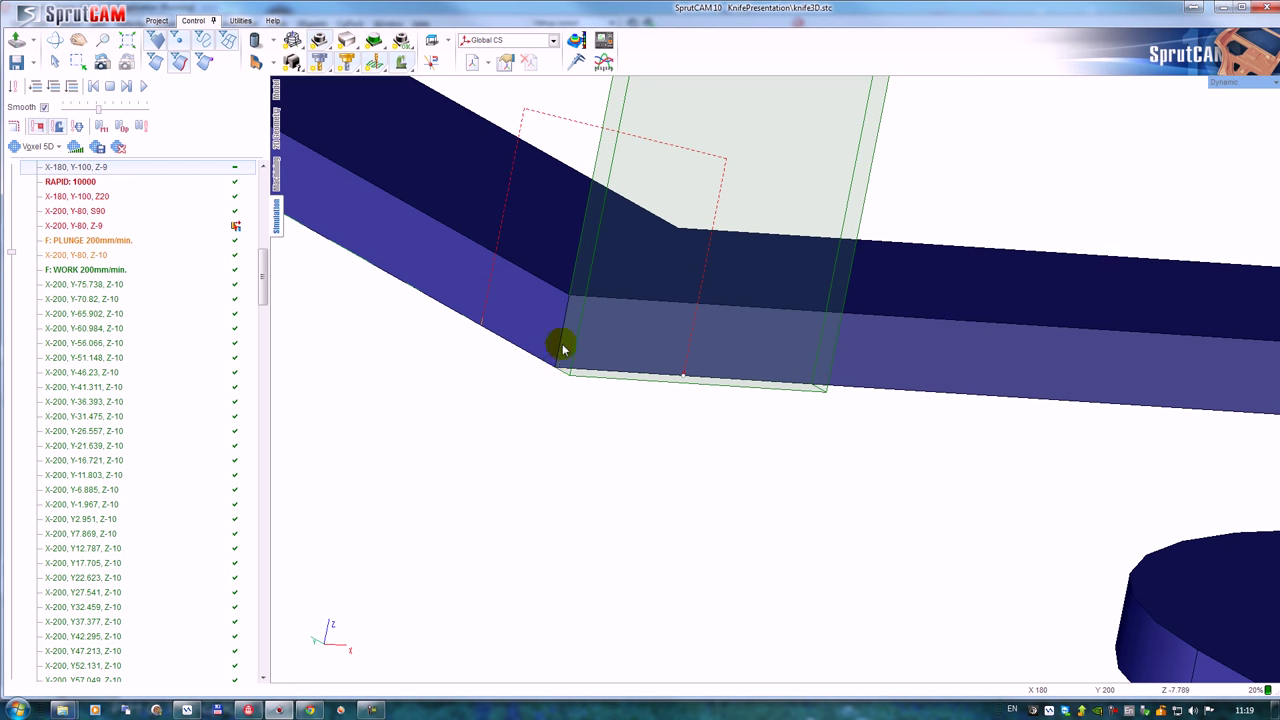
{"action": "middle_click_drag", "start_coordinate": [560, 372], "coordinate": [558, 407]}
{"action": "scroll", "coordinate": [557, 395], "scroll_direction": "down", "scroll_amount": 4}
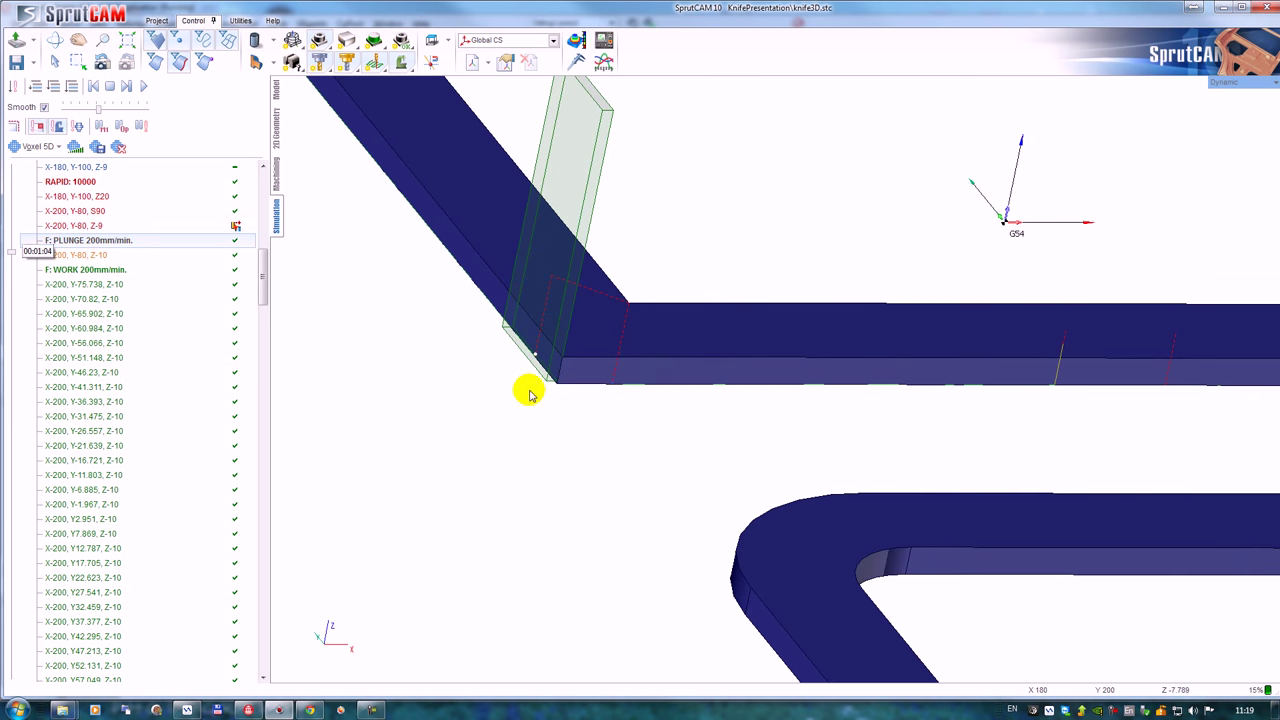
{"action": "middle_click_drag", "start_coordinate": [503, 312], "coordinate": [583, 380]}
{"action": "scroll", "coordinate": [610, 388], "scroll_direction": "up", "scroll_amount": 3}
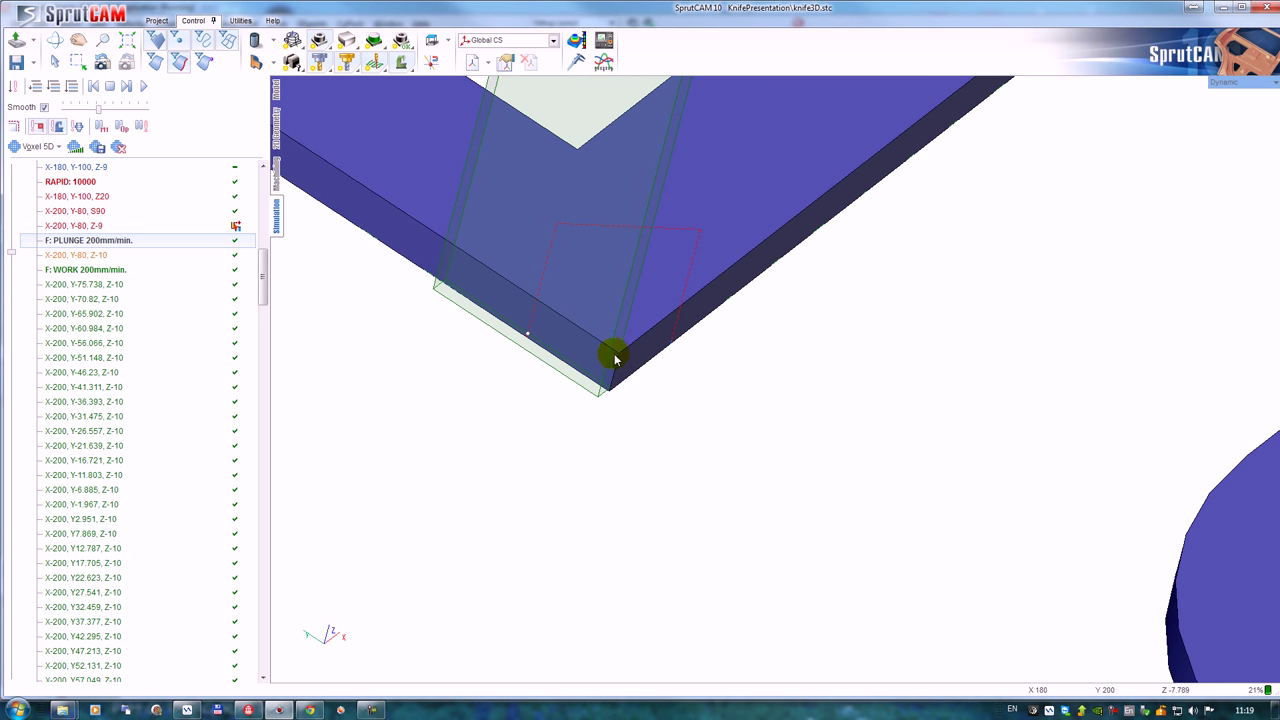
{"action": "scroll", "coordinate": [617, 386], "scroll_direction": "down", "scroll_amount": 5}
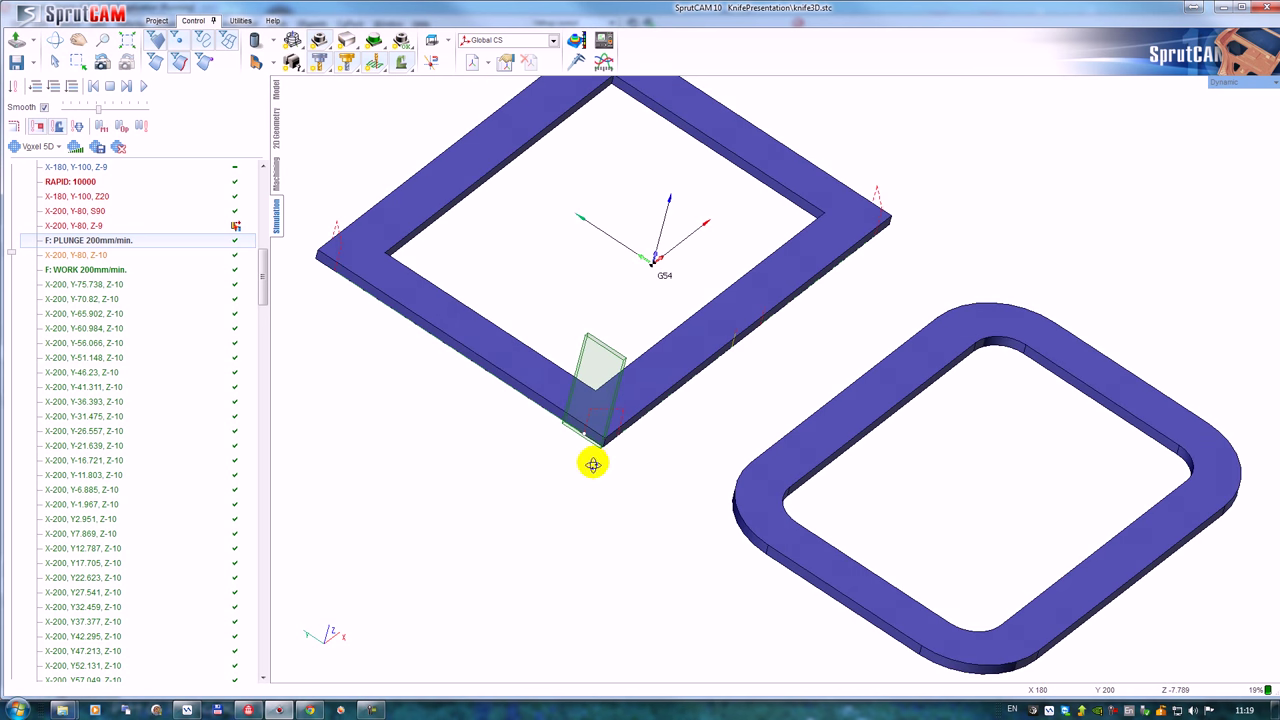
{"action": "scroll", "coordinate": [558, 432], "scroll_direction": "up", "scroll_amount": 1}
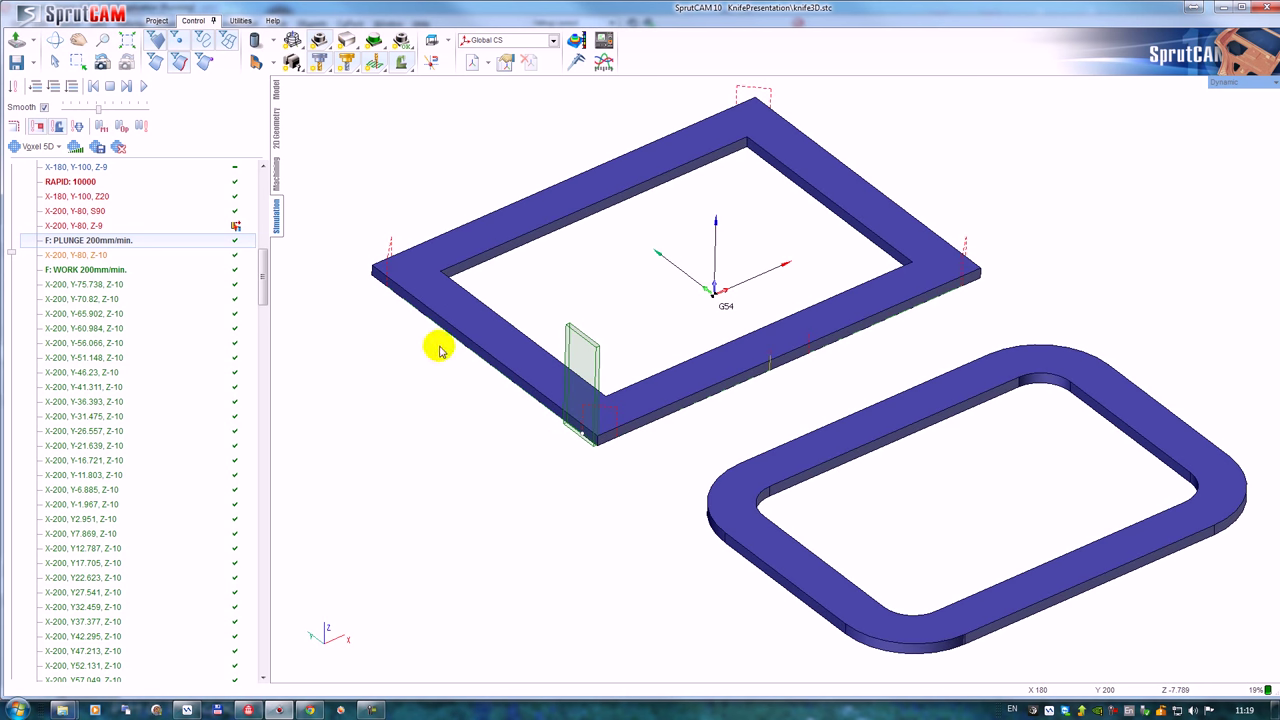
{"action": "scroll", "coordinate": [451, 357], "scroll_direction": "up", "scroll_amount": 3}
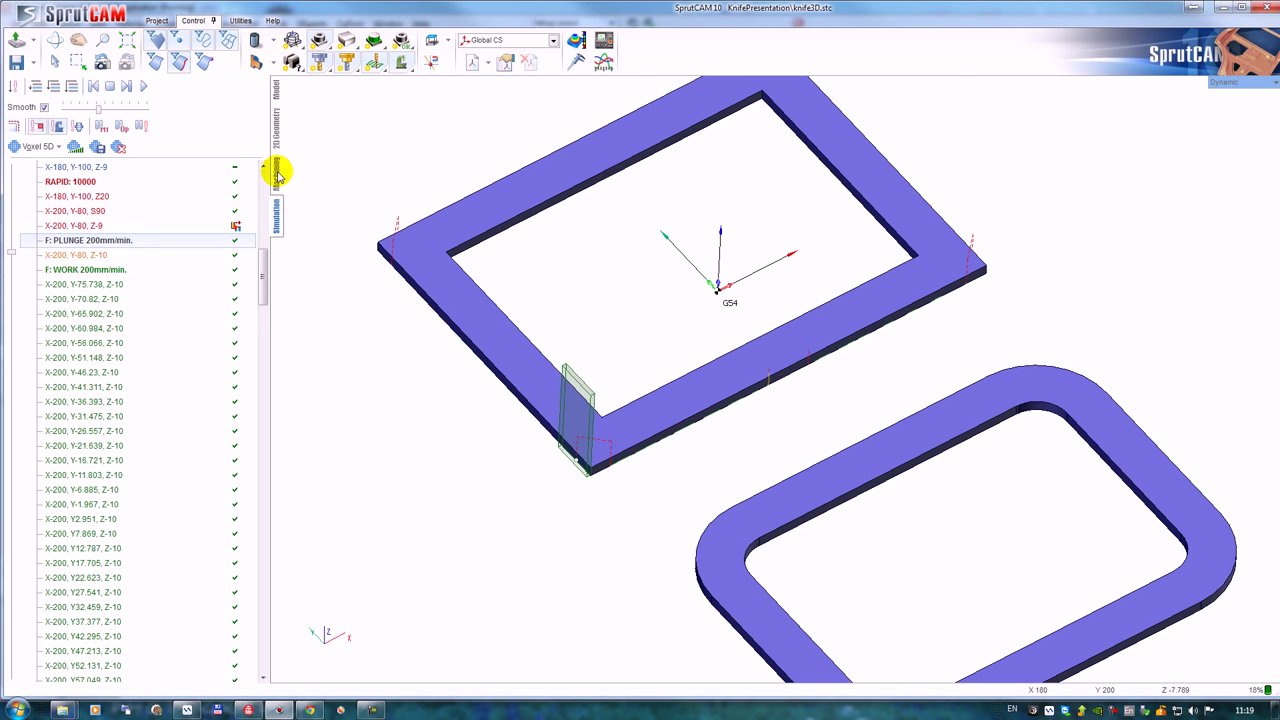
Replace the outer contour in the job assignment with the rectangular frame's inner contour as a curve and calculate the toolpath.
{"action": "left_click", "coordinate": [277, 172]}
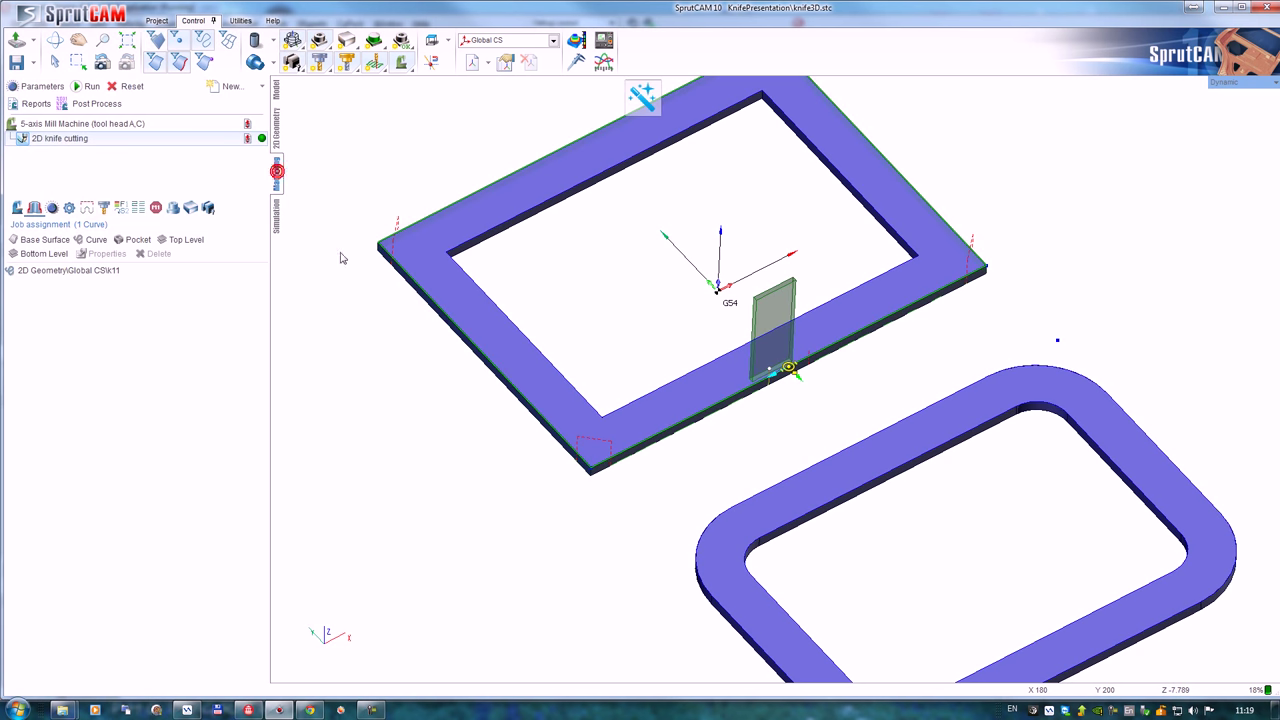
{"action": "left_click", "coordinate": [91, 269]}
{"action": "left_click", "coordinate": [160, 254]}
{"action": "left_click", "coordinate": [487, 299]}
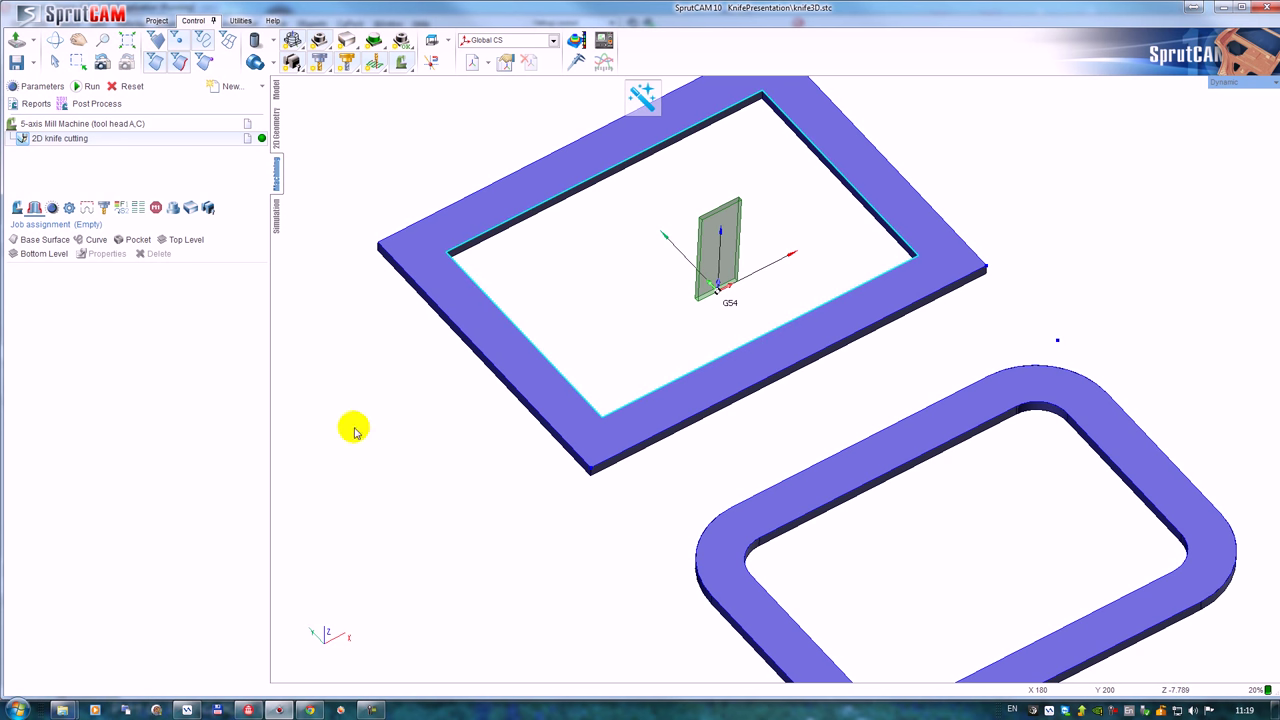
{"action": "left_click", "coordinate": [94, 238]}
{"action": "left_click", "coordinate": [88, 86]}
Inspect the simulated toolpath of the inner contour in perspective and from the top to check which side the knife cuts on.
{"action": "middle_click_drag", "start_coordinate": [688, 339], "coordinate": [806, 427]}
{"action": "right_click_drag", "start_coordinate": [806, 427], "coordinate": [380, 197]}
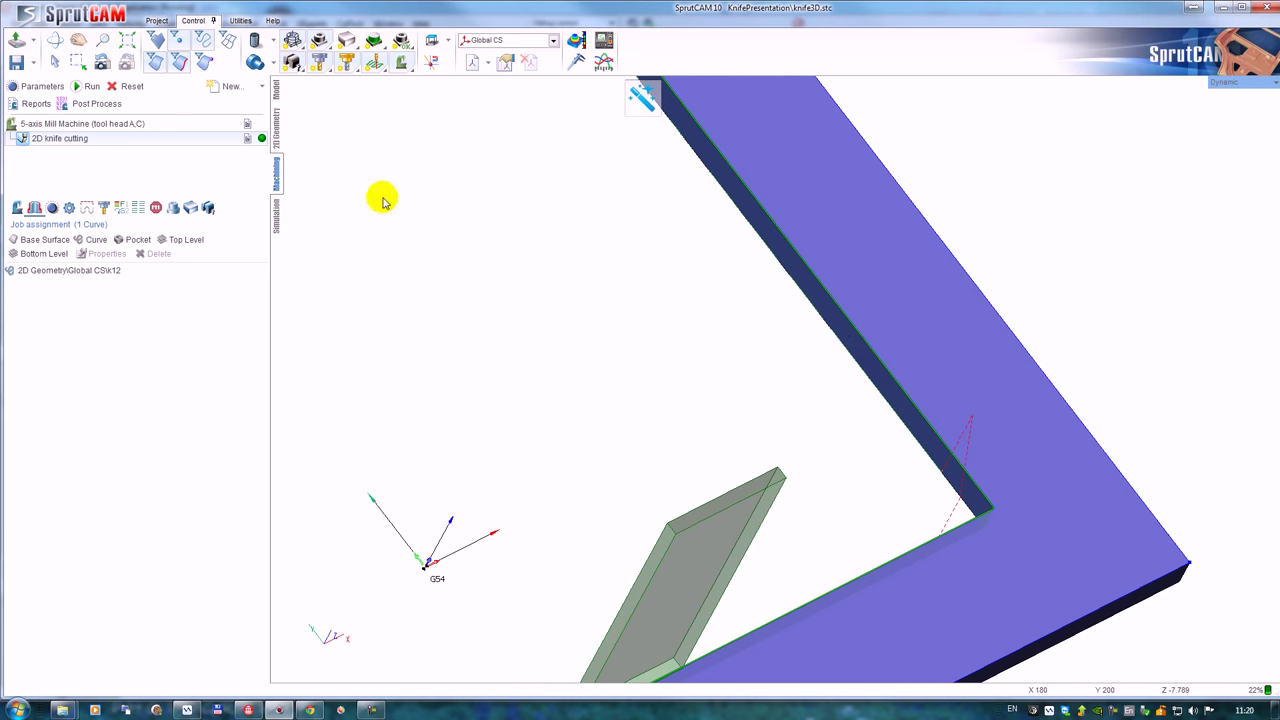
{"action": "left_click", "coordinate": [278, 220]}
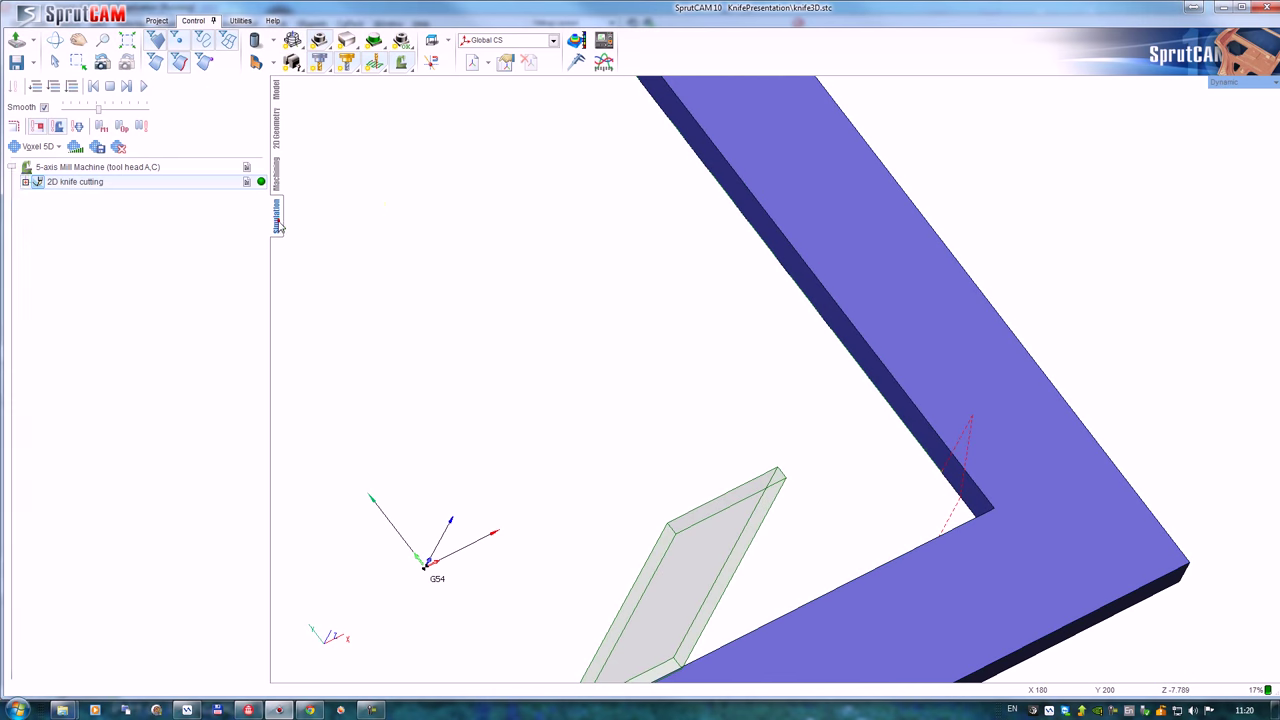
{"action": "left_click", "coordinate": [25, 181]}
{"action": "left_click", "coordinate": [88, 299]}
{"action": "scroll", "coordinate": [686, 283], "scroll_direction": "down", "scroll_amount": 4}
{"action": "mouse_move", "coordinate": [672, 313]}
{"action": "right_mouse_down"}
{"action": "mouse_move", "coordinate": [677, 343]}
{"action": "mouse_move", "coordinate": [643, 352]}
{"action": "mouse_move", "coordinate": [652, 342]}
{"action": "mouse_move", "coordinate": [863, 397]}
{"action": "mouse_move", "coordinate": [749, 415]}
{"action": "right_mouse_up"}
{"action": "middle_click_drag", "start_coordinate": [280, 193], "coordinate": [739, 461]}
{"action": "scroll", "coordinate": [739, 461], "scroll_direction": "down", "scroll_amount": 2}
{"action": "scroll", "coordinate": [699, 341], "scroll_direction": "up", "scroll_amount": 4}
{"action": "right_click_drag", "start_coordinate": [667, 308], "coordinate": [729, 297]}
{"action": "scroll", "coordinate": [733, 263], "scroll_direction": "down", "scroll_amount": 4}
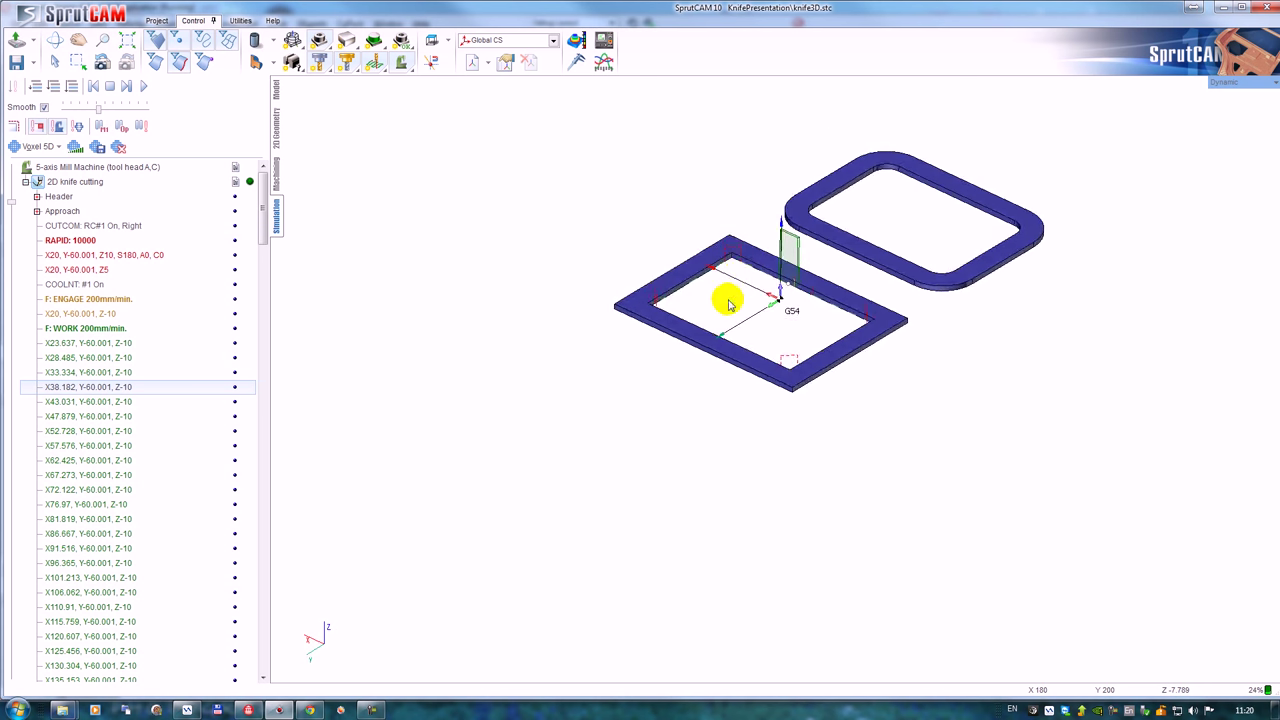
{"action": "scroll", "coordinate": [714, 414], "scroll_direction": "up", "scroll_amount": 3}
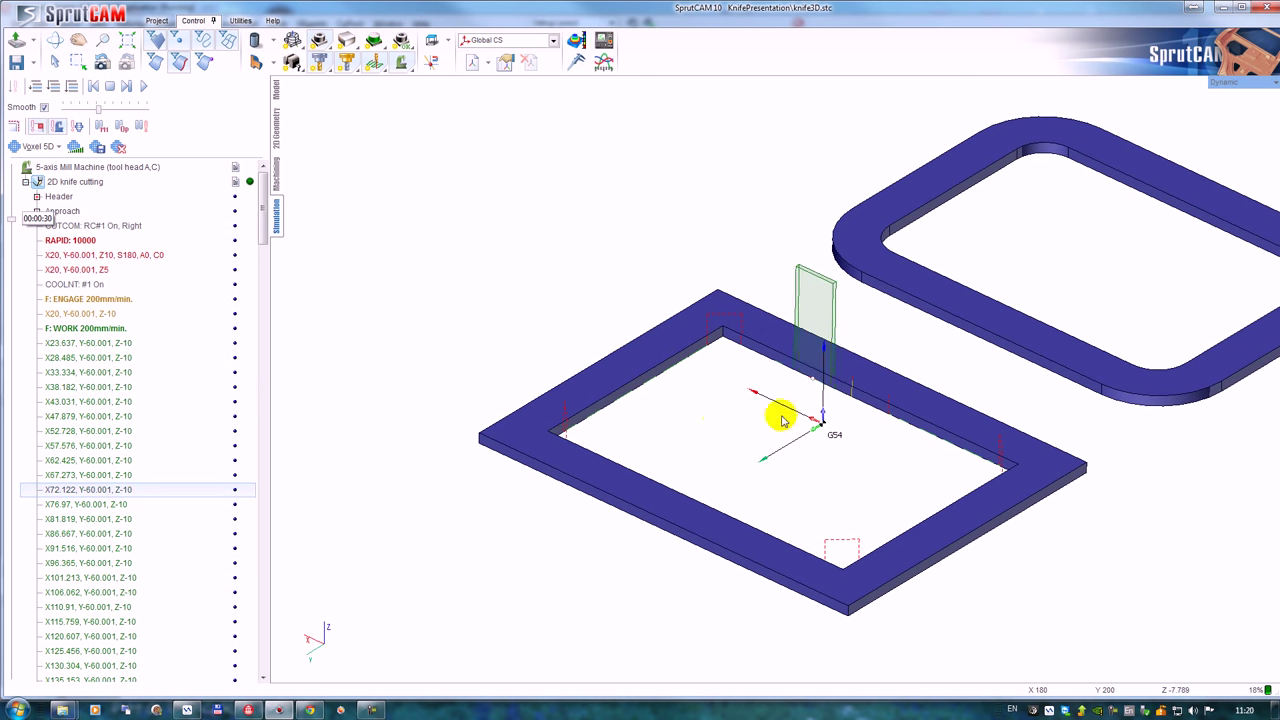
{"action": "scroll", "coordinate": [780, 400], "scroll_direction": "up", "scroll_amount": 5}
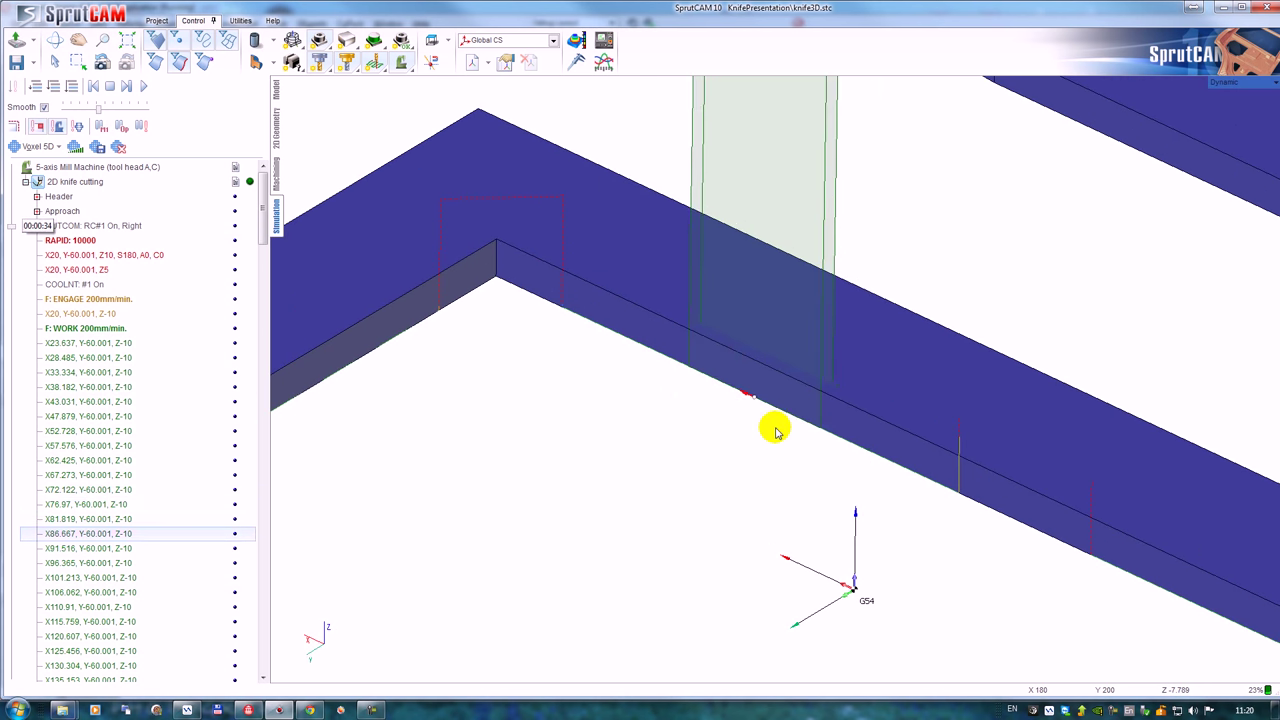
{"action": "right_click_drag", "start_coordinate": [754, 402], "coordinate": [768, 414]}
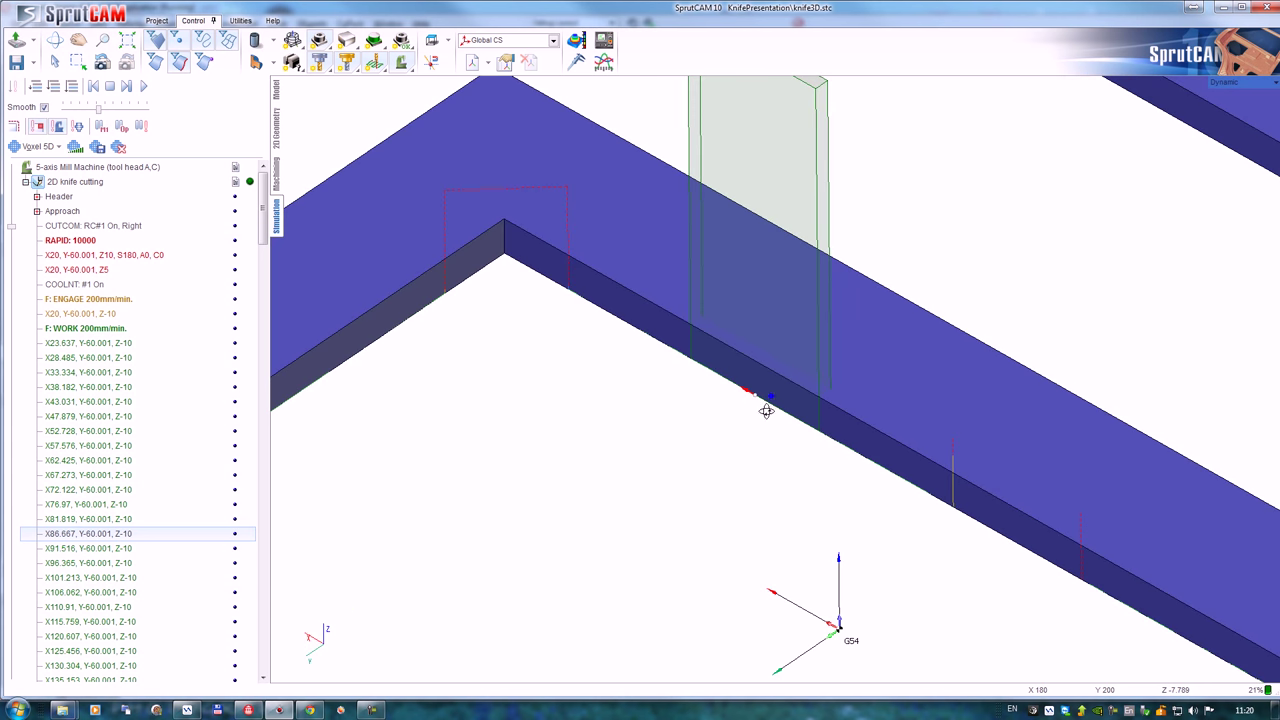
{"action": "left_click", "coordinate": [434, 40]}
{"action": "scroll", "coordinate": [766, 300], "scroll_direction": "up", "scroll_amount": 4}
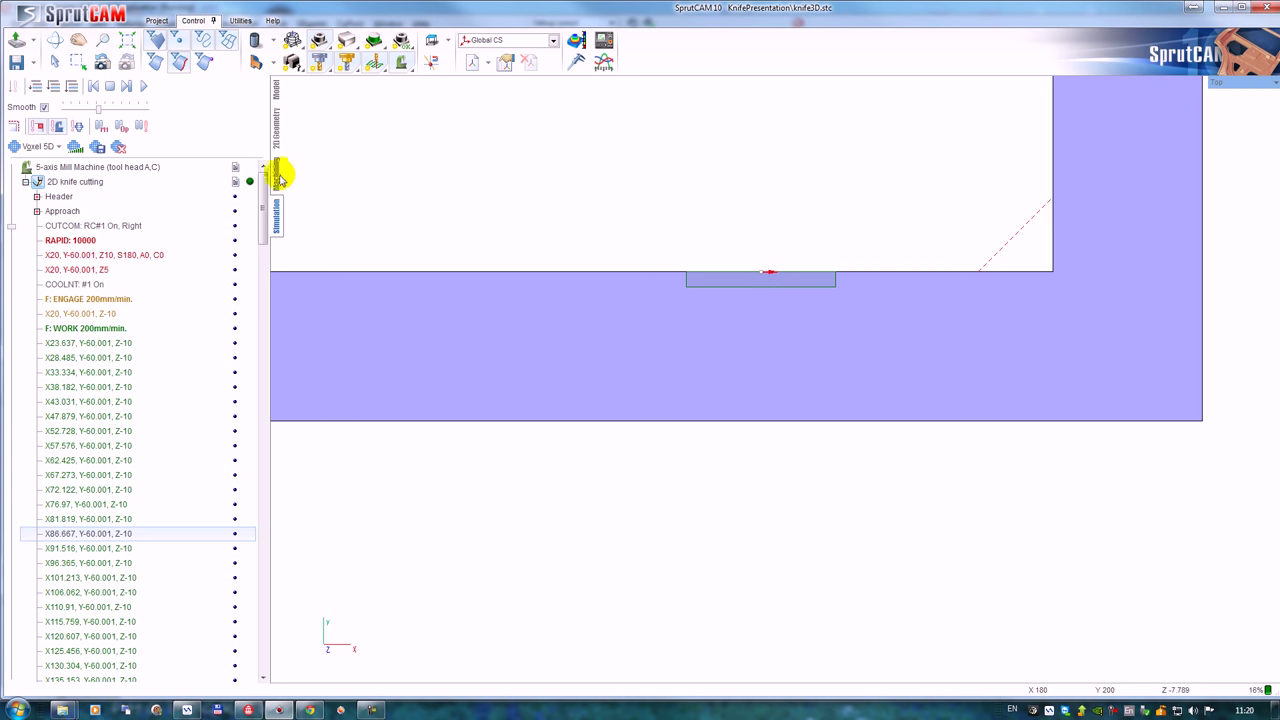
Switch the knife to the inner side of the inner contour, then reset and recalculate the toolpath.
{"action": "left_click", "coordinate": [277, 172]}
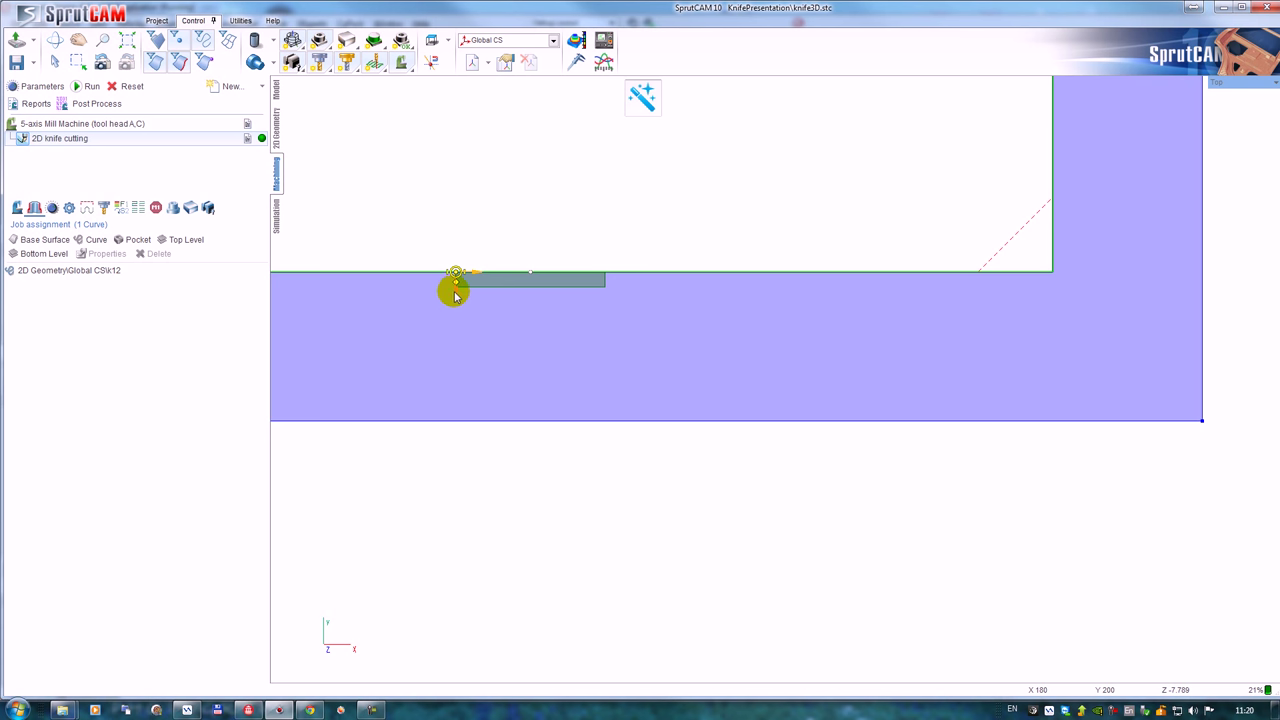
{"action": "left_click", "coordinate": [129, 86]}
{"action": "left_click", "coordinate": [91, 87]}
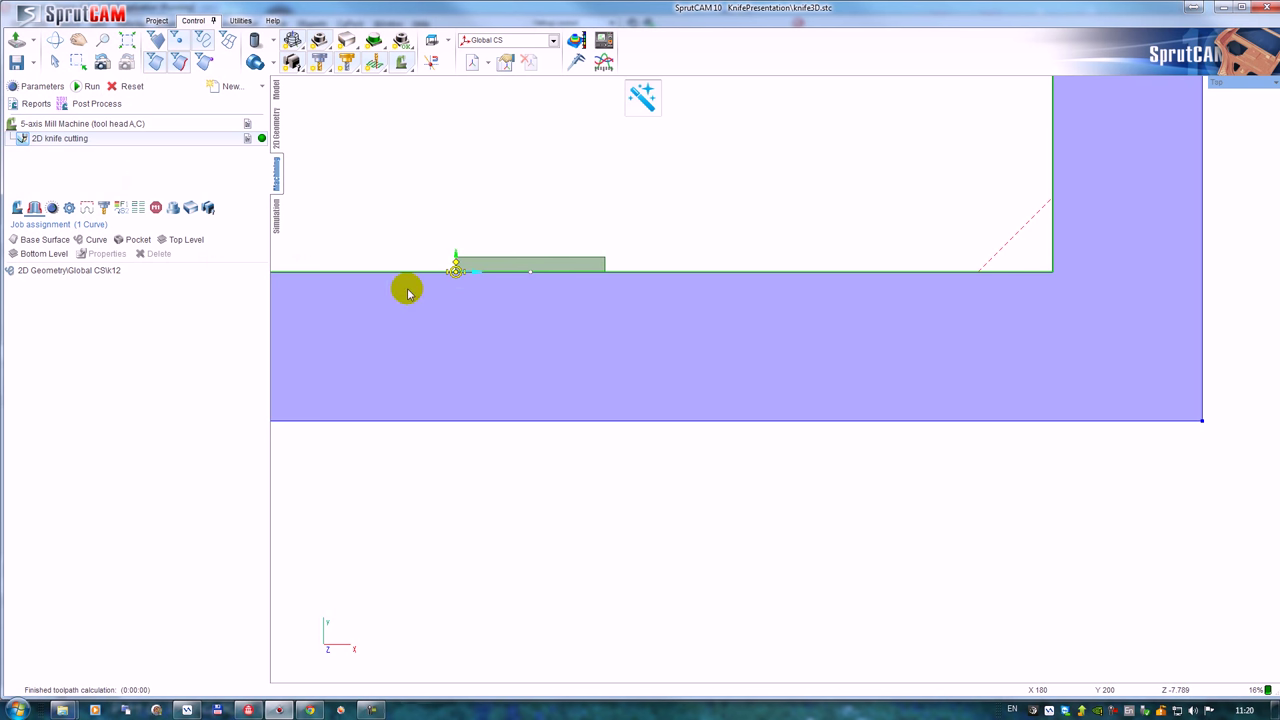
Expand the recalculated operation's commands in the simulation and step to the end of the first cut before the corner.
{"action": "left_click", "coordinate": [276, 225]}
{"action": "left_click", "coordinate": [25, 182]}
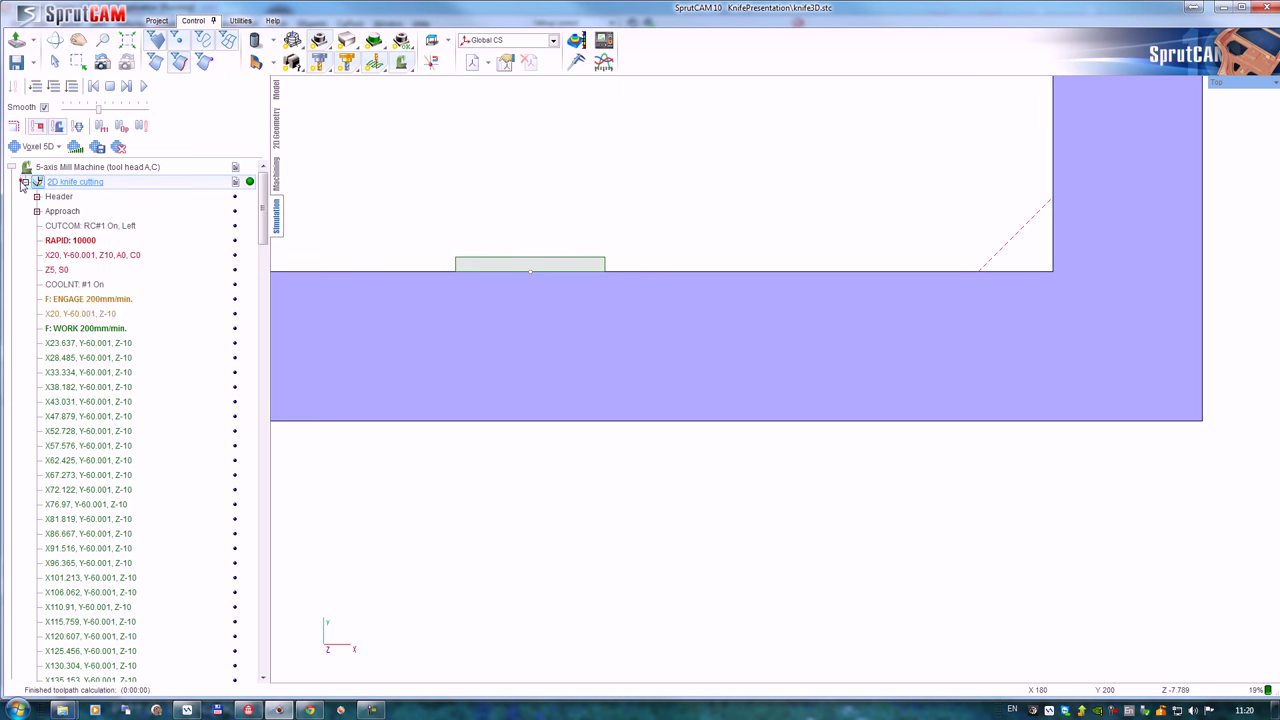
{"action": "left_click", "coordinate": [181, 449]}
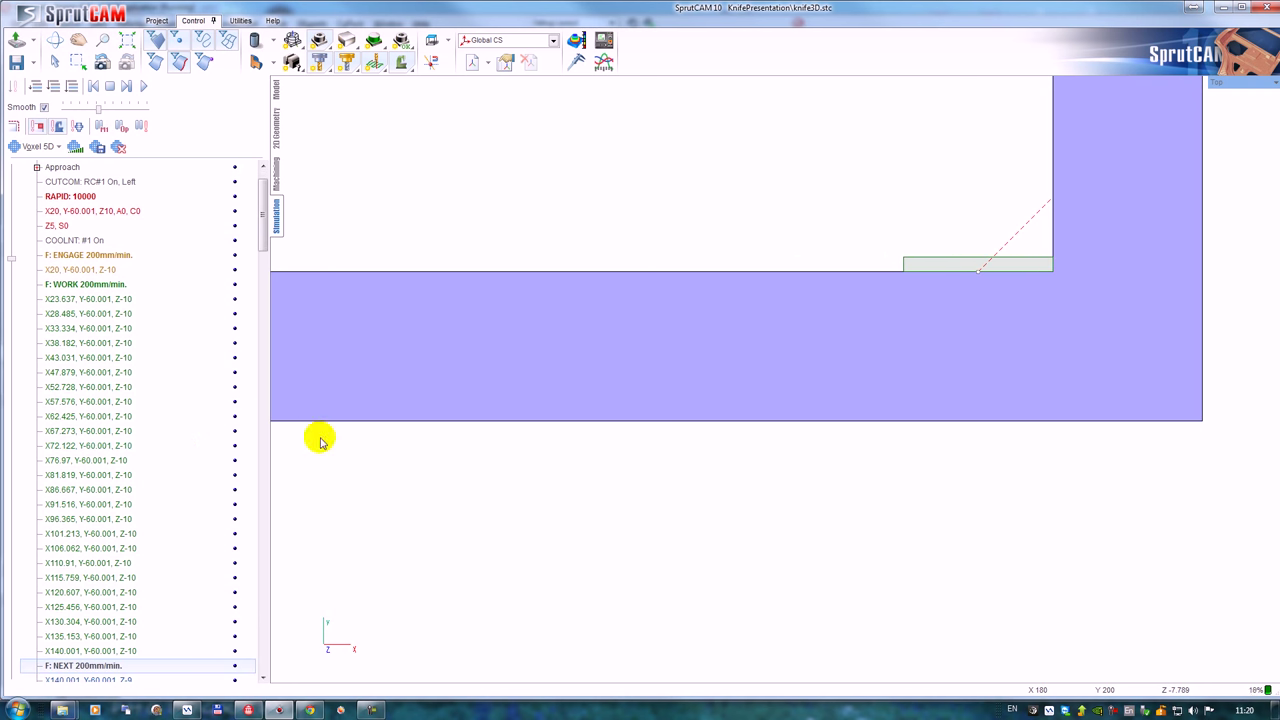
Examine the knife's retraction and plunge at the inner contour's corner from several angles, and return to the machining setup.
{"action": "scroll", "coordinate": [495, 315], "scroll_direction": "down", "scroll_amount": 5}
{"action": "middle_click_drag", "start_coordinate": [497, 315], "coordinate": [869, 407]}
{"action": "right_click_drag", "start_coordinate": [869, 406], "coordinate": [714, 386]}
{"action": "scroll", "coordinate": [606, 343], "scroll_direction": "up", "scroll_amount": 5}
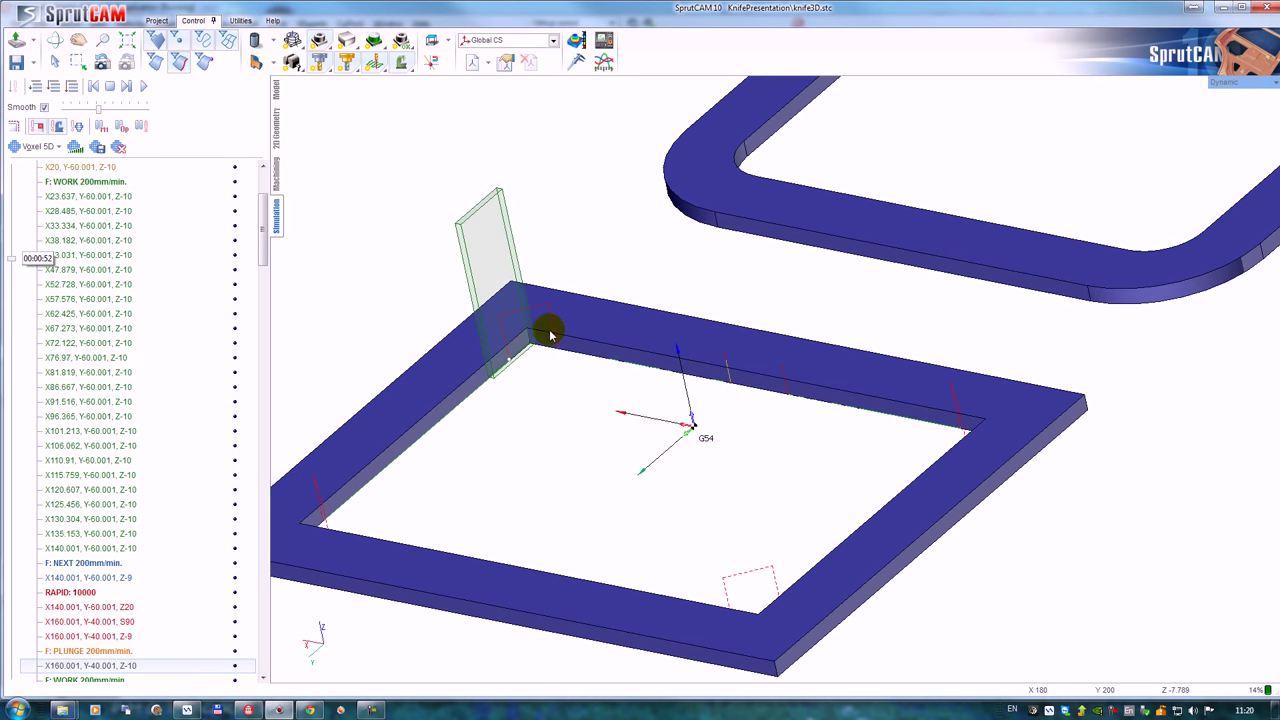
{"action": "scroll", "coordinate": [524, 334], "scroll_direction": "up", "scroll_amount": 3}
{"action": "mouse_move", "coordinate": [524, 334]}
{"action": "right_mouse_down"}
{"action": "mouse_move", "coordinate": [474, 374]}
{"action": "mouse_move", "coordinate": [518, 320]}
{"action": "right_mouse_up"}
{"action": "scroll", "coordinate": [518, 318], "scroll_direction": "up", "scroll_amount": 4}
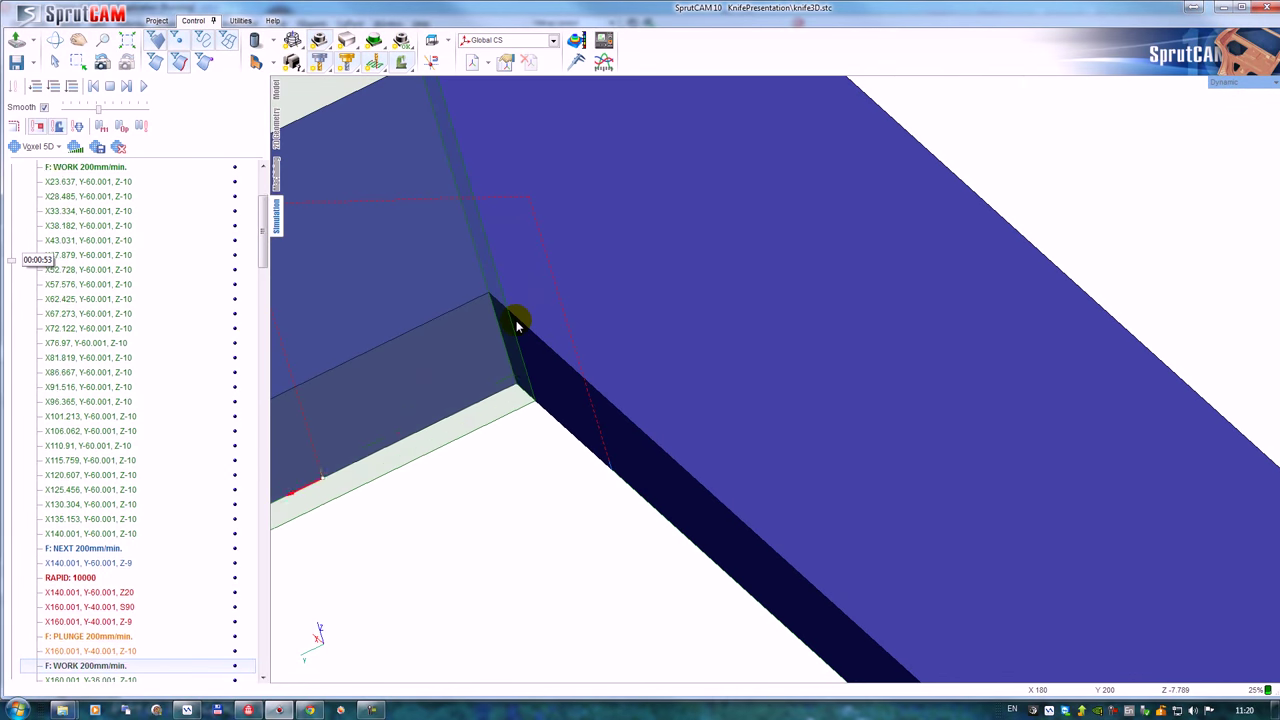
{"action": "middle_click_drag", "start_coordinate": [514, 325], "coordinate": [700, 346]}
{"action": "right_click_drag", "start_coordinate": [695, 345], "coordinate": [729, 366]}
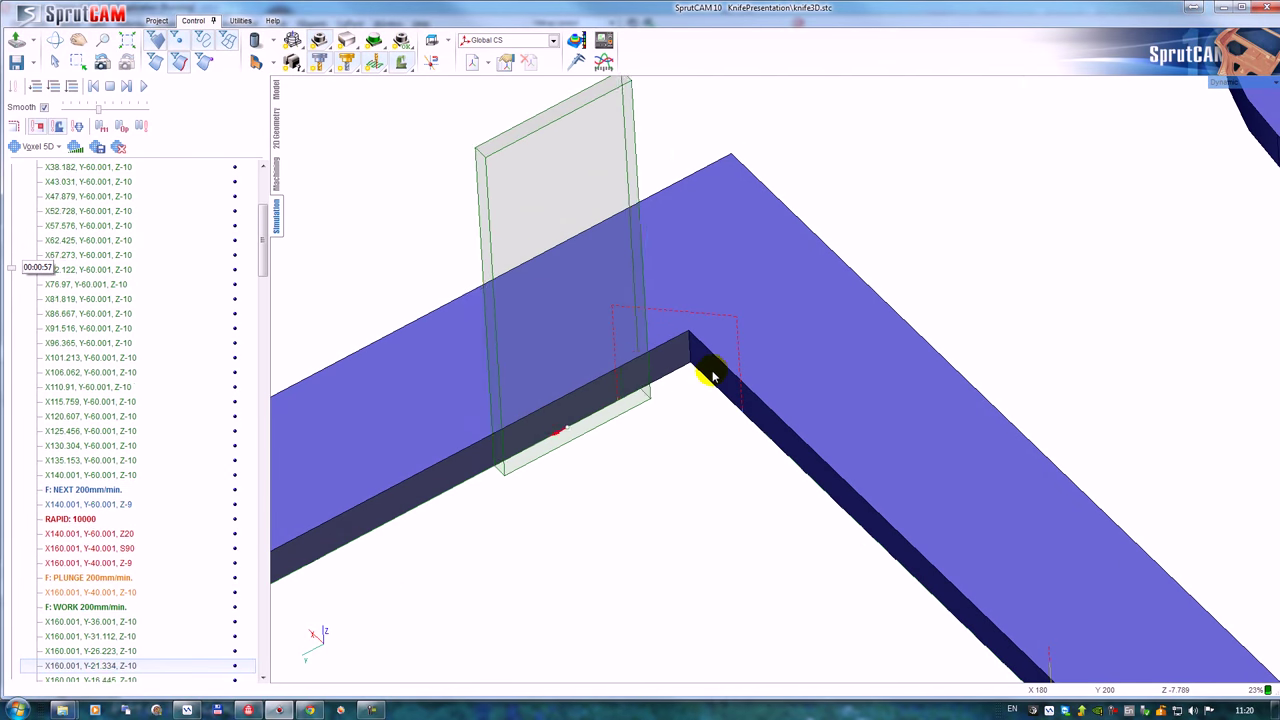
{"action": "scroll", "coordinate": [555, 345], "scroll_direction": "down", "scroll_amount": 2}
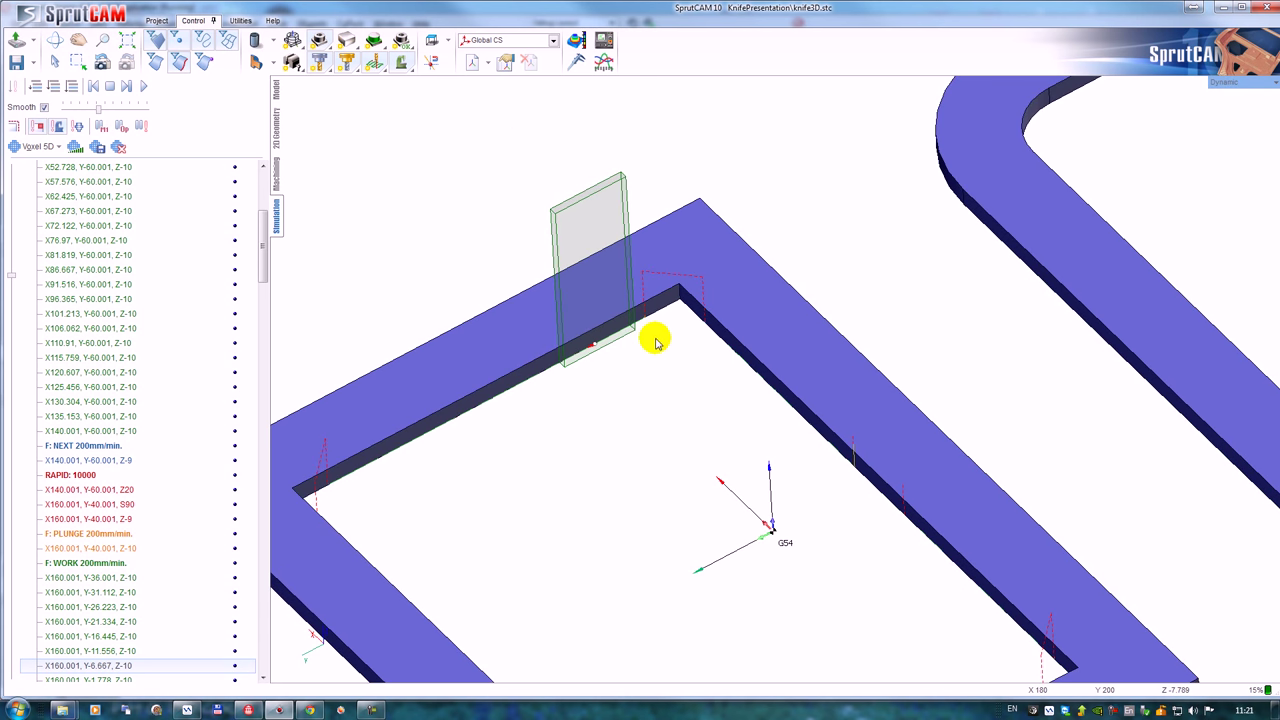
{"action": "scroll", "coordinate": [651, 312], "scroll_direction": "up", "scroll_amount": 2}
{"action": "scroll", "coordinate": [620, 328], "scroll_direction": "up", "scroll_amount": 3}
{"action": "left_click", "coordinate": [624, 318]}
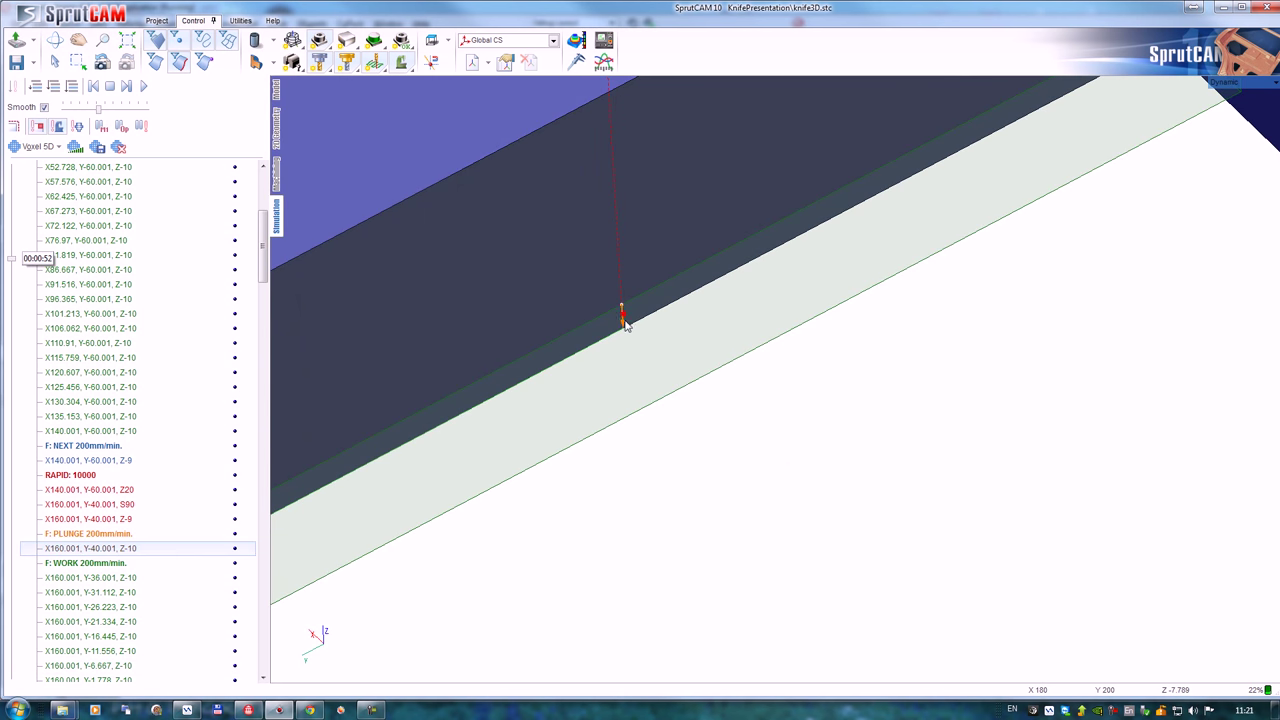
{"action": "left_click", "coordinate": [277, 175]}
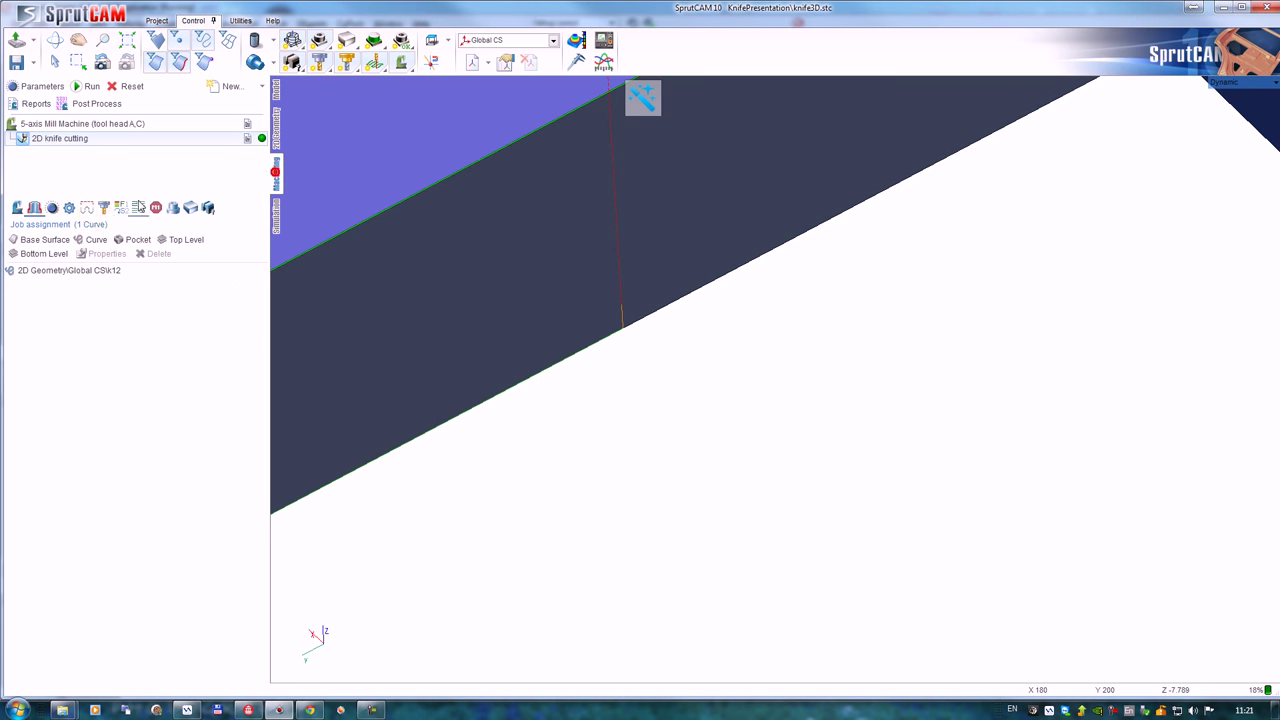
Set the feed switch level of the knife operation's leads to 10 mm and recalculate the toolpath.
{"action": "left_click", "coordinate": [87, 209]}
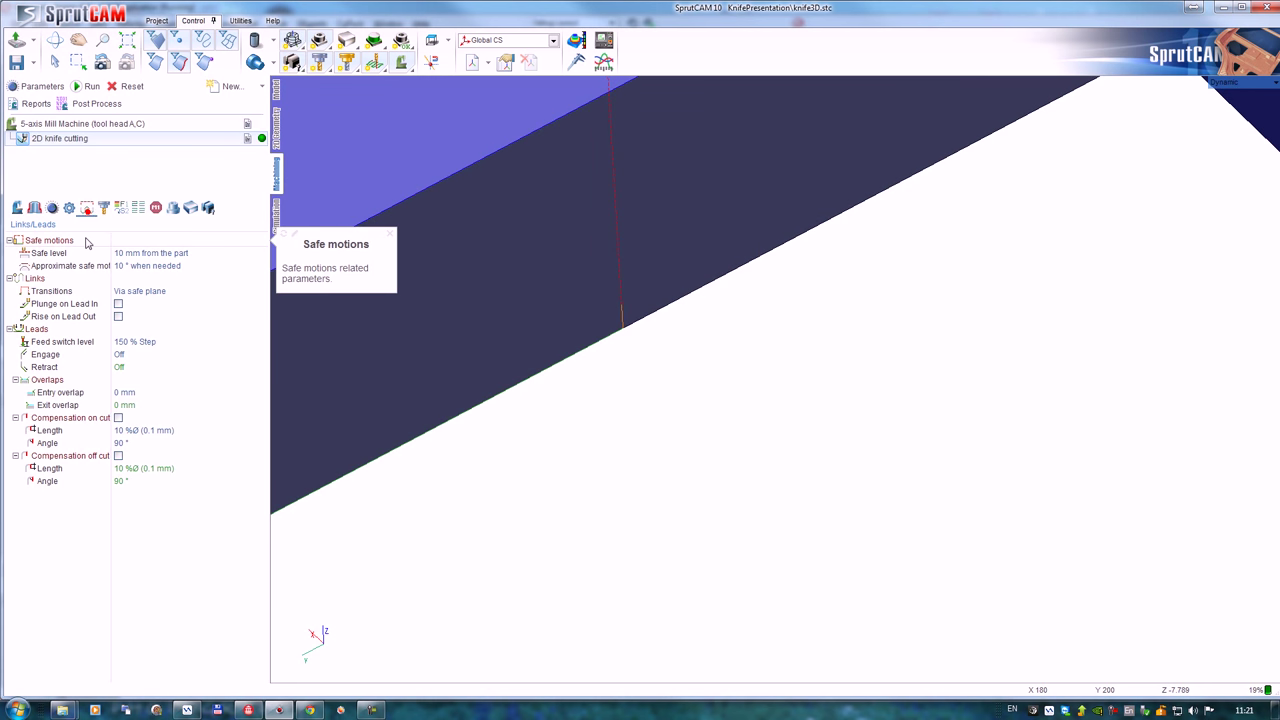
{"action": "left_click", "coordinate": [162, 341]}
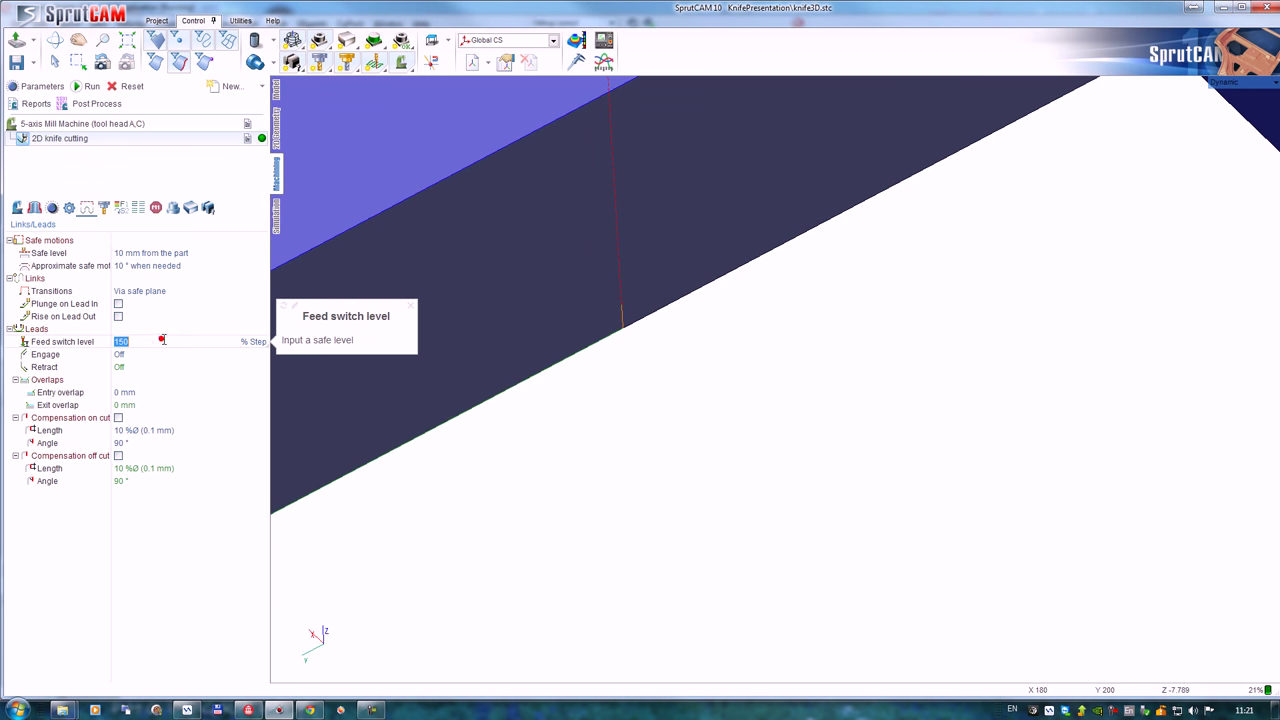
{"action": "left_click", "coordinate": [263, 345]}
{"action": "left_click", "coordinate": [145, 373]}
{"action": "type", "text": "1"}
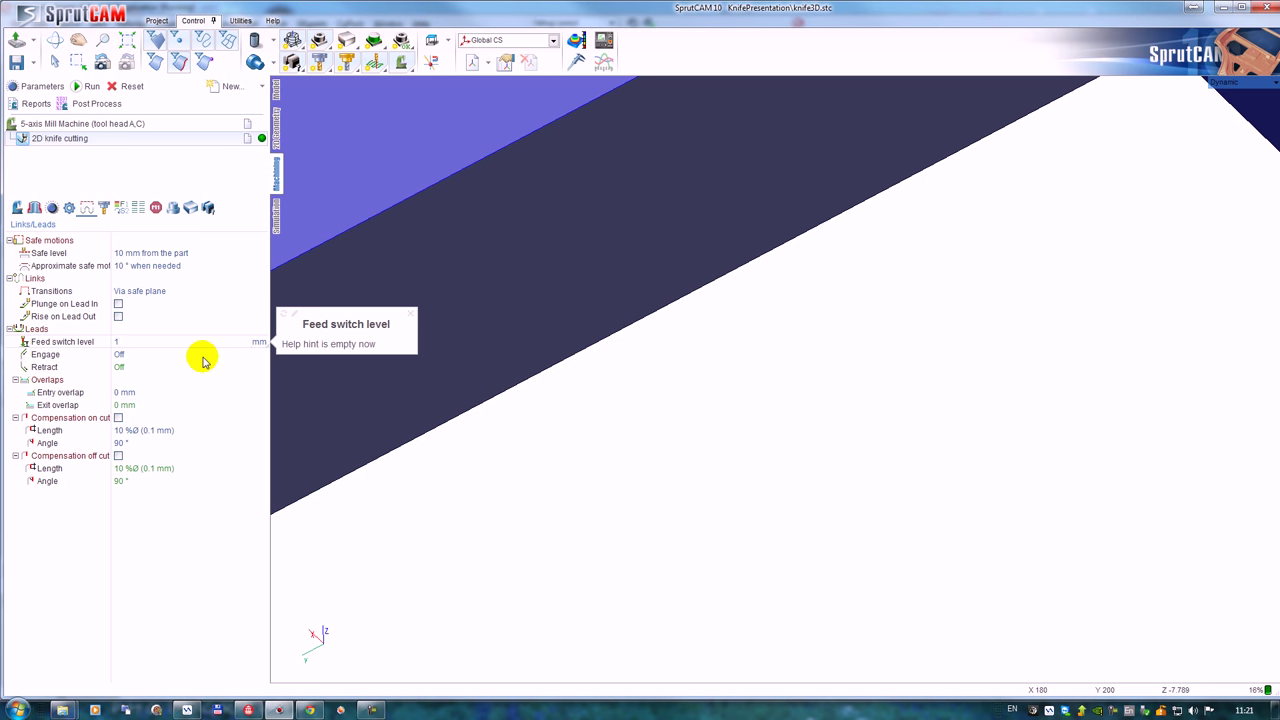
{"action": "type", "text": "0"}
{"action": "key", "text": "Return"}
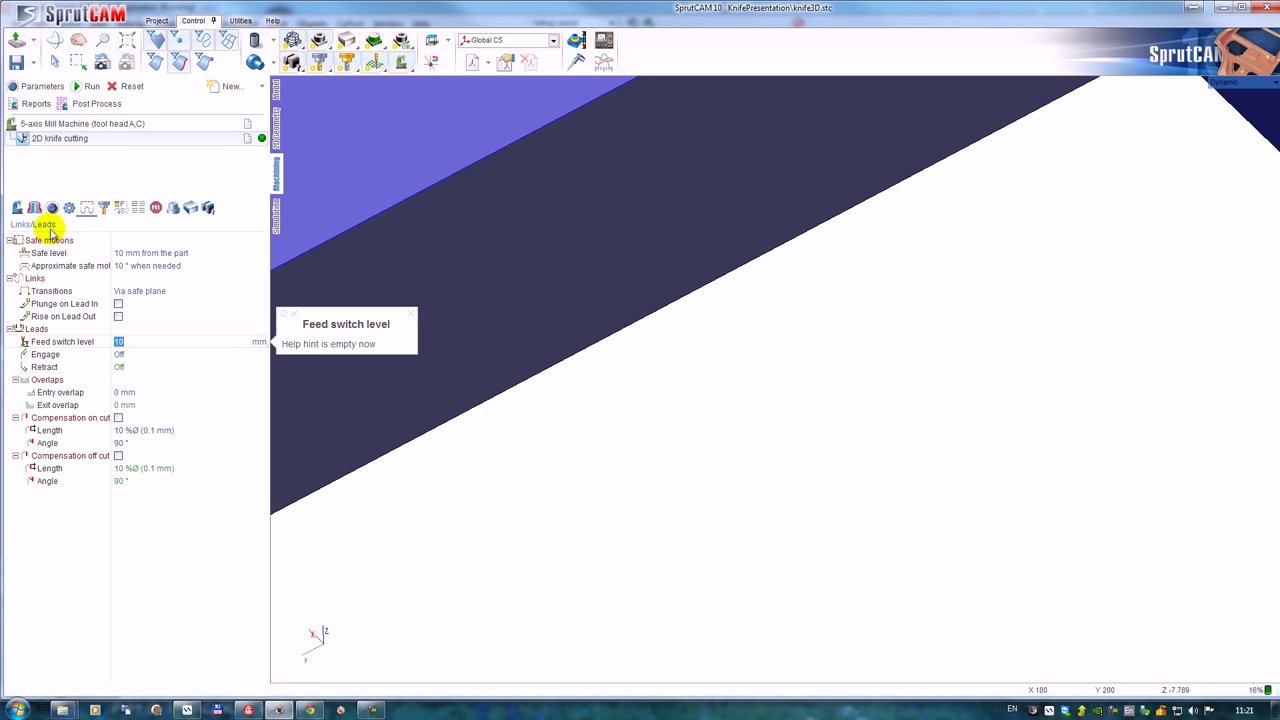
{"action": "scroll", "coordinate": [603, 434], "scroll_direction": "down", "scroll_amount": 9}
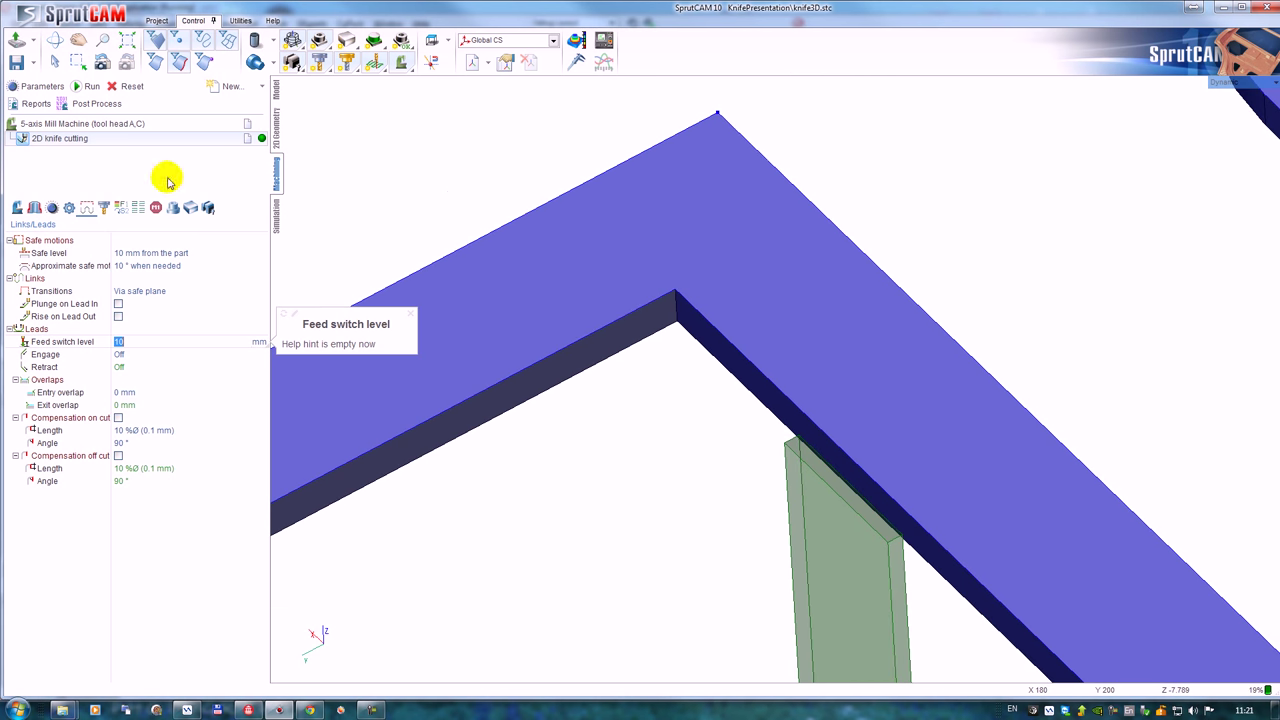
{"action": "left_click", "coordinate": [88, 86]}
{"action": "scroll", "coordinate": [657, 320], "scroll_direction": "down", "scroll_amount": 2}
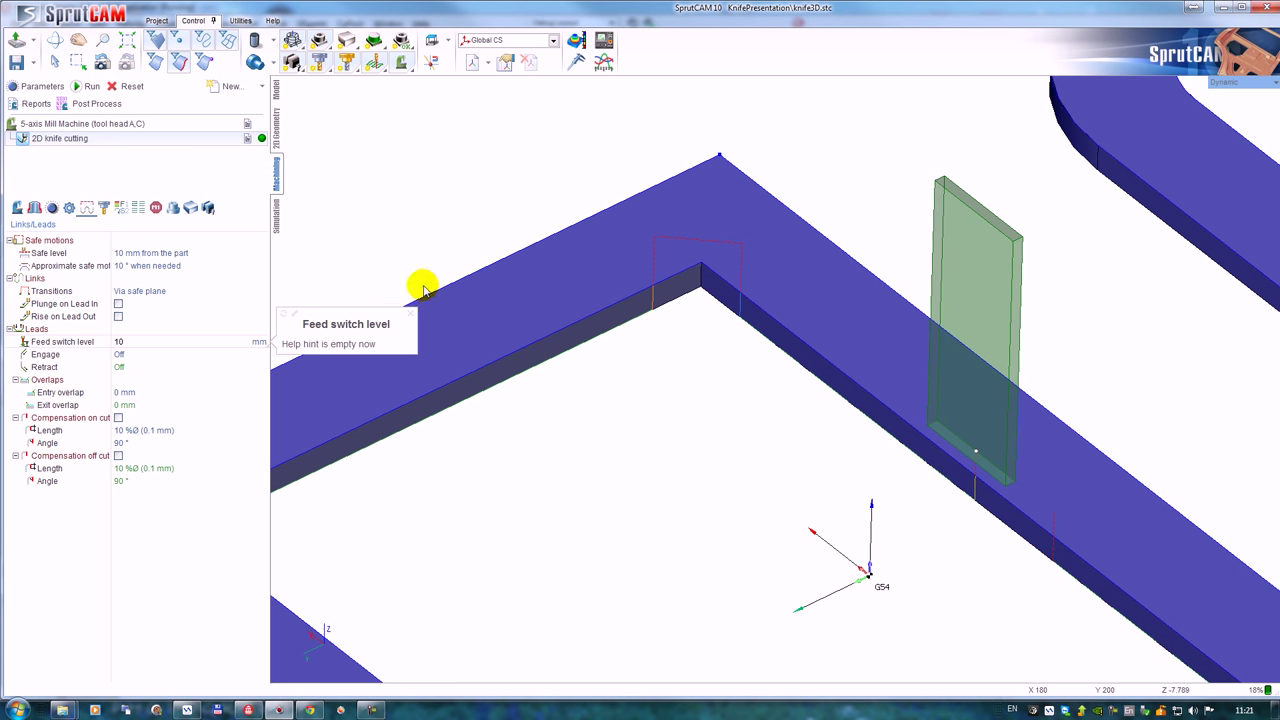
Disable corner retraction in the knife operation's strategy and recalculate the toolpath.
{"action": "left_click", "coordinate": [50, 208]}
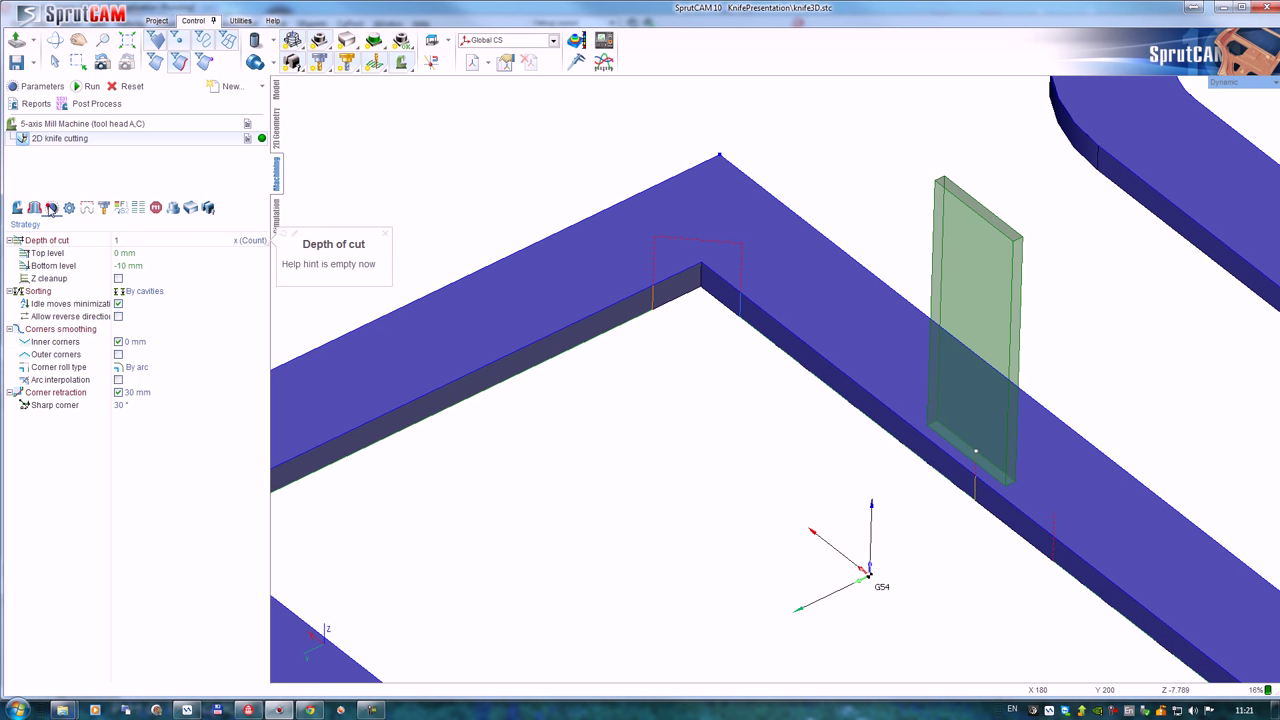
{"action": "left_click", "coordinate": [118, 393]}
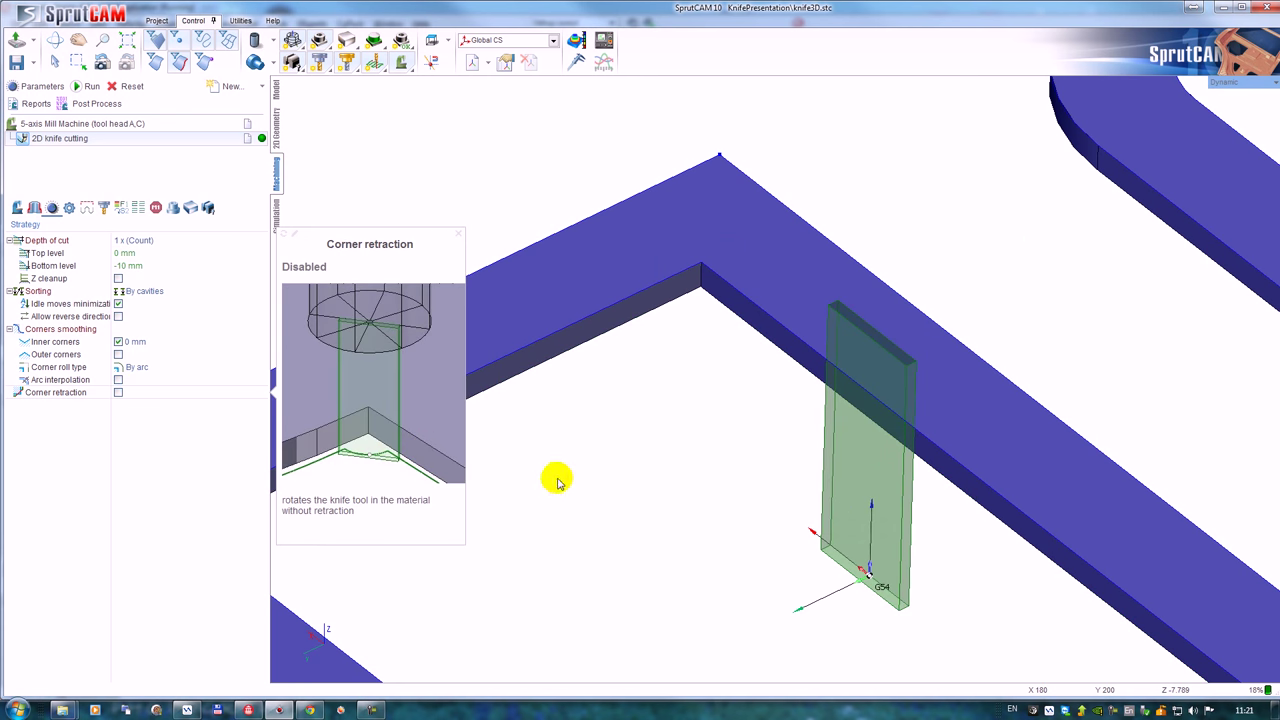
{"action": "scroll", "coordinate": [700, 300], "scroll_direction": "down", "scroll_amount": 3}
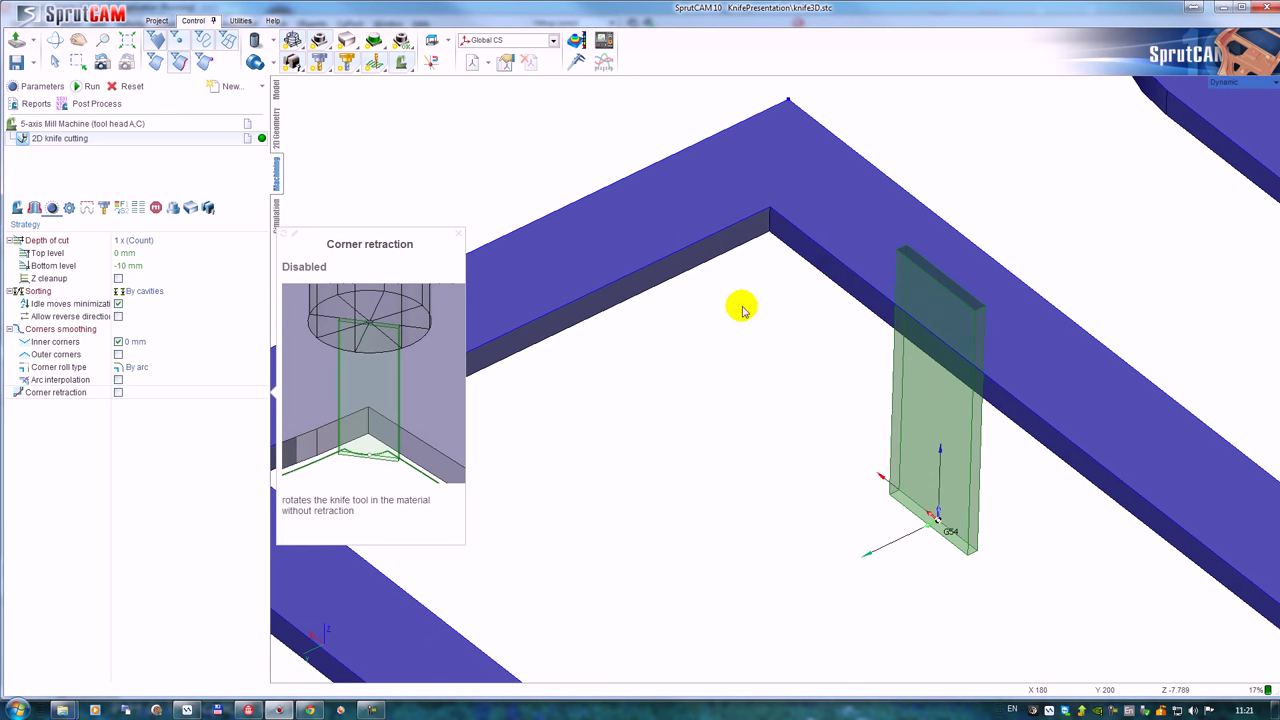
{"action": "left_click", "coordinate": [88, 87]}
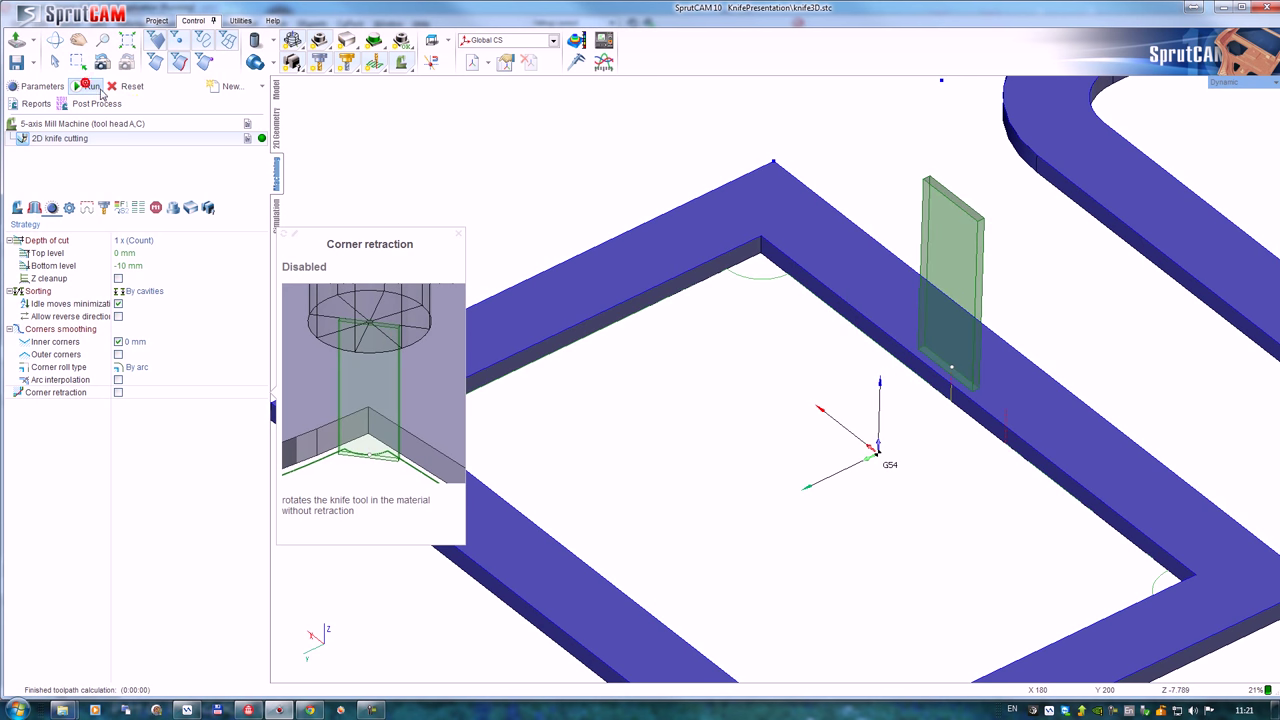
Simulate the inner contour from the top and examine how the knife rotates at the corners without retraction.
{"action": "left_click", "coordinate": [430, 44]}
{"action": "middle_click_drag", "start_coordinate": [717, 252], "coordinate": [660, 286]}
{"action": "scroll", "coordinate": [723, 347], "scroll_direction": "up", "scroll_amount": 3}
{"action": "middle_click_drag", "start_coordinate": [724, 345], "coordinate": [834, 373]}
{"action": "left_click_drag", "start_coordinate": [830, 373], "coordinate": [833, 374]}
{"action": "left_click", "coordinate": [280, 216]}
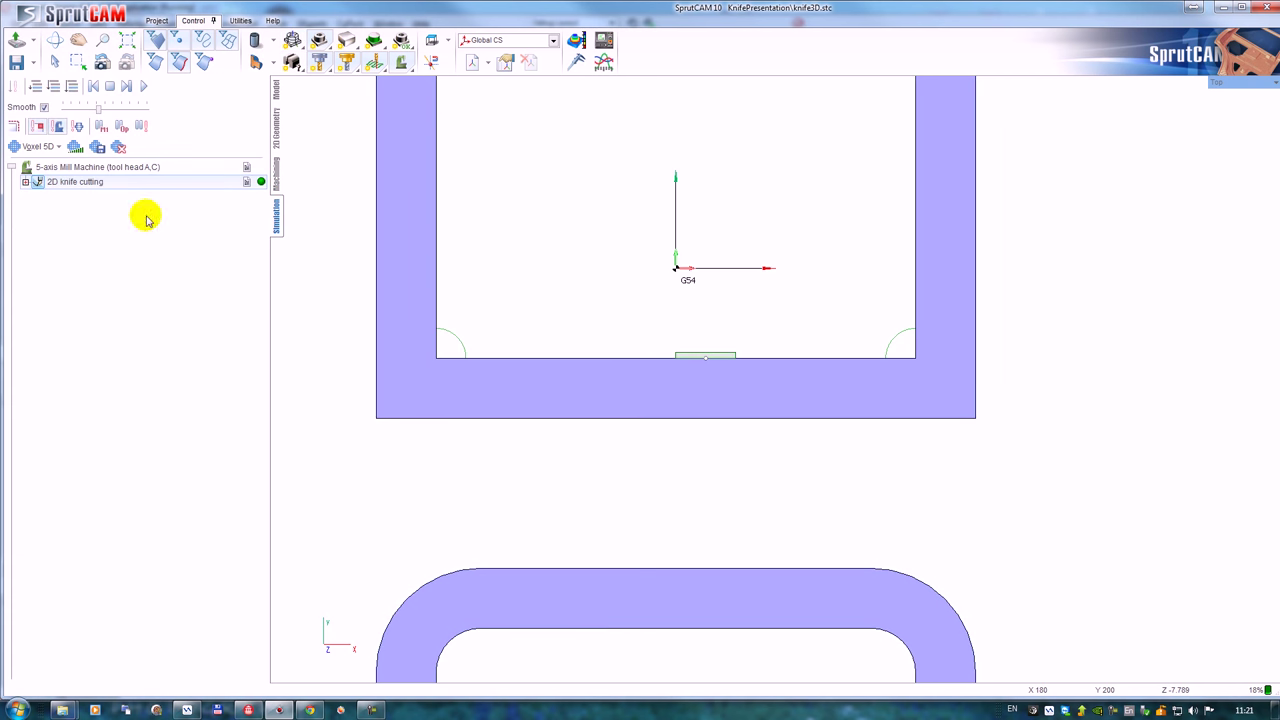
{"action": "left_click", "coordinate": [27, 180]}
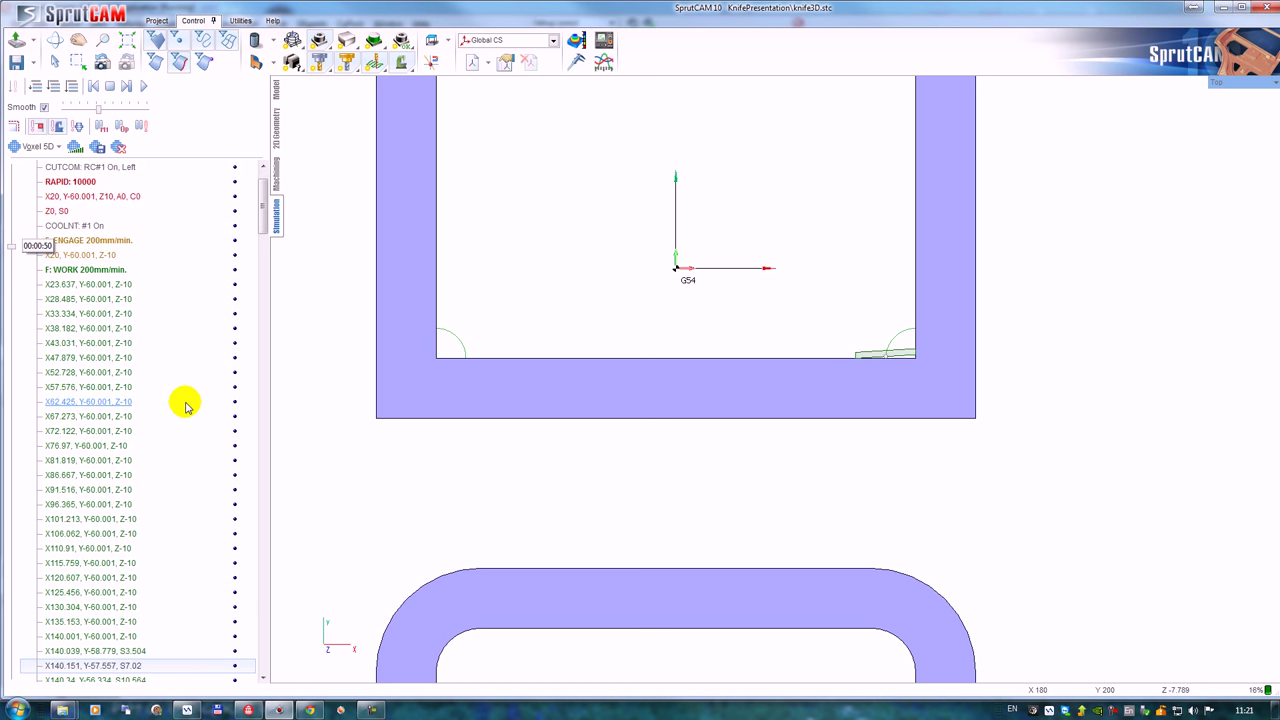
{"action": "scroll", "coordinate": [751, 330], "scroll_direction": "up", "scroll_amount": 3}
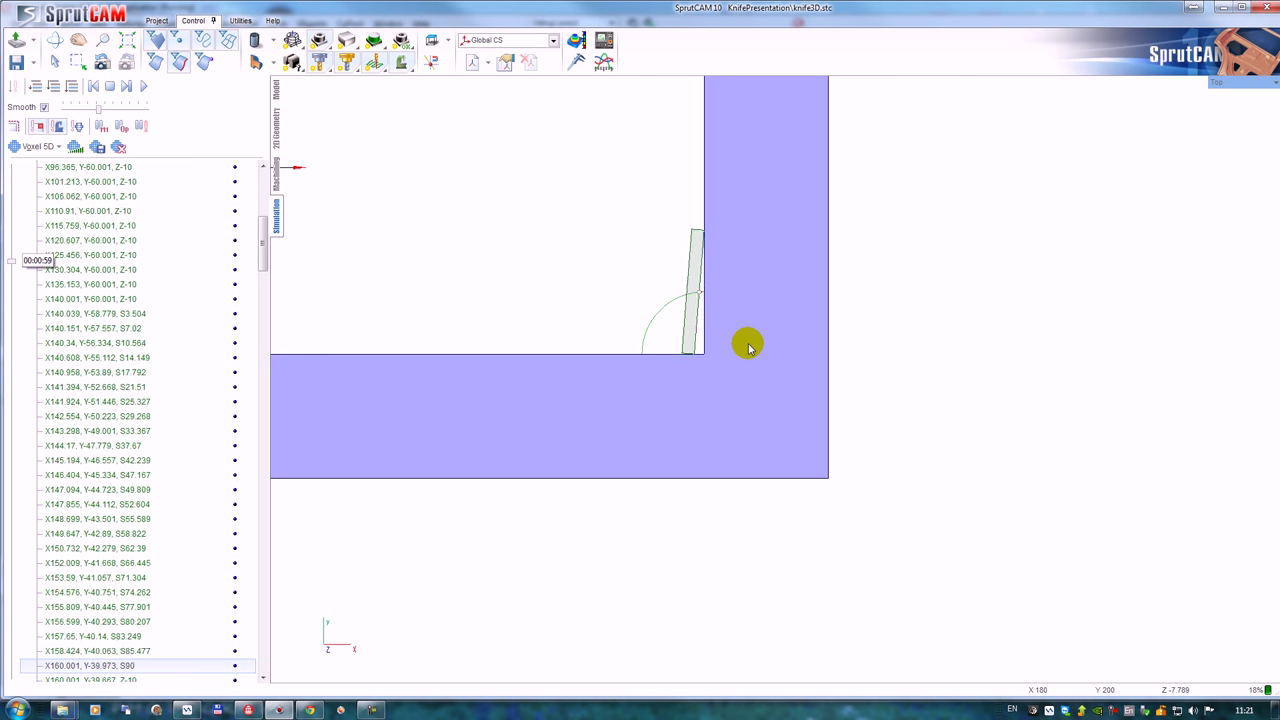
{"action": "scroll", "coordinate": [601, 292], "scroll_direction": "down", "scroll_amount": 3}
{"action": "middle_click_drag", "start_coordinate": [601, 292], "coordinate": [634, 387]}
{"action": "scroll", "coordinate": [640, 388], "scroll_direction": "down", "scroll_amount": 2}
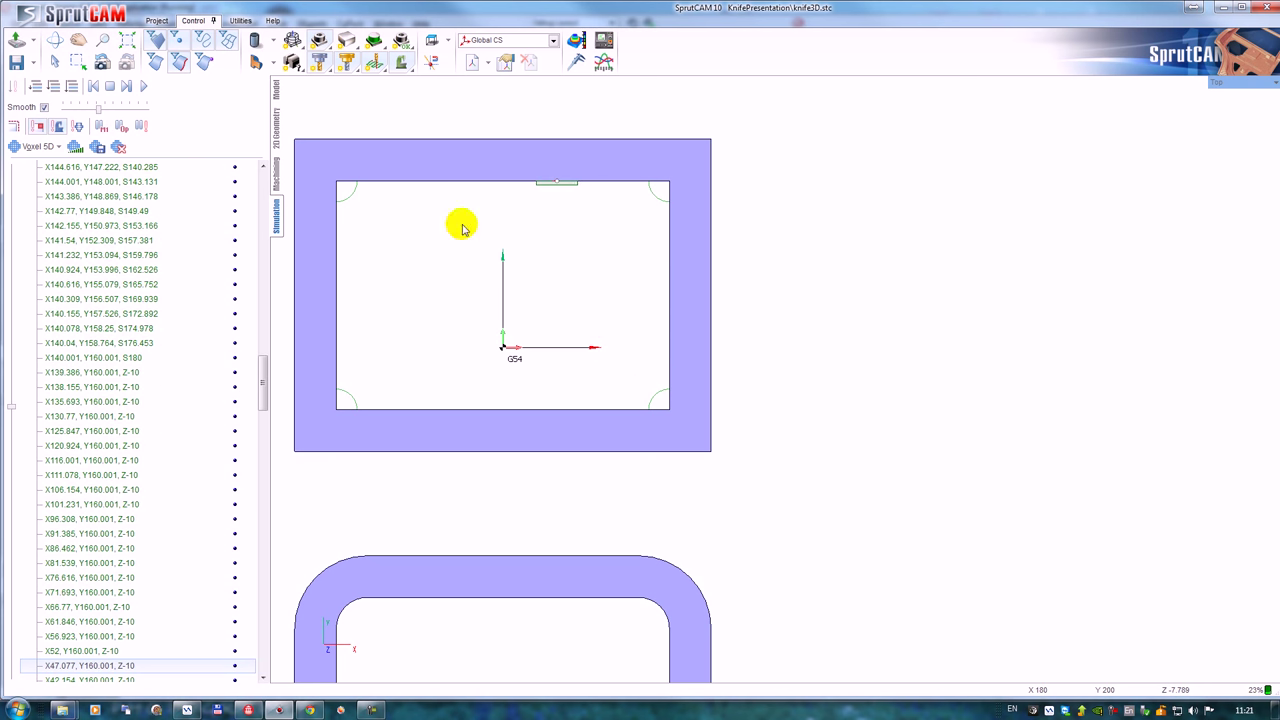
Add the rectangular frame's outer contour as a second curve in the job assignment and recalculate the toolpath.
{"action": "left_click", "coordinate": [278, 177]}
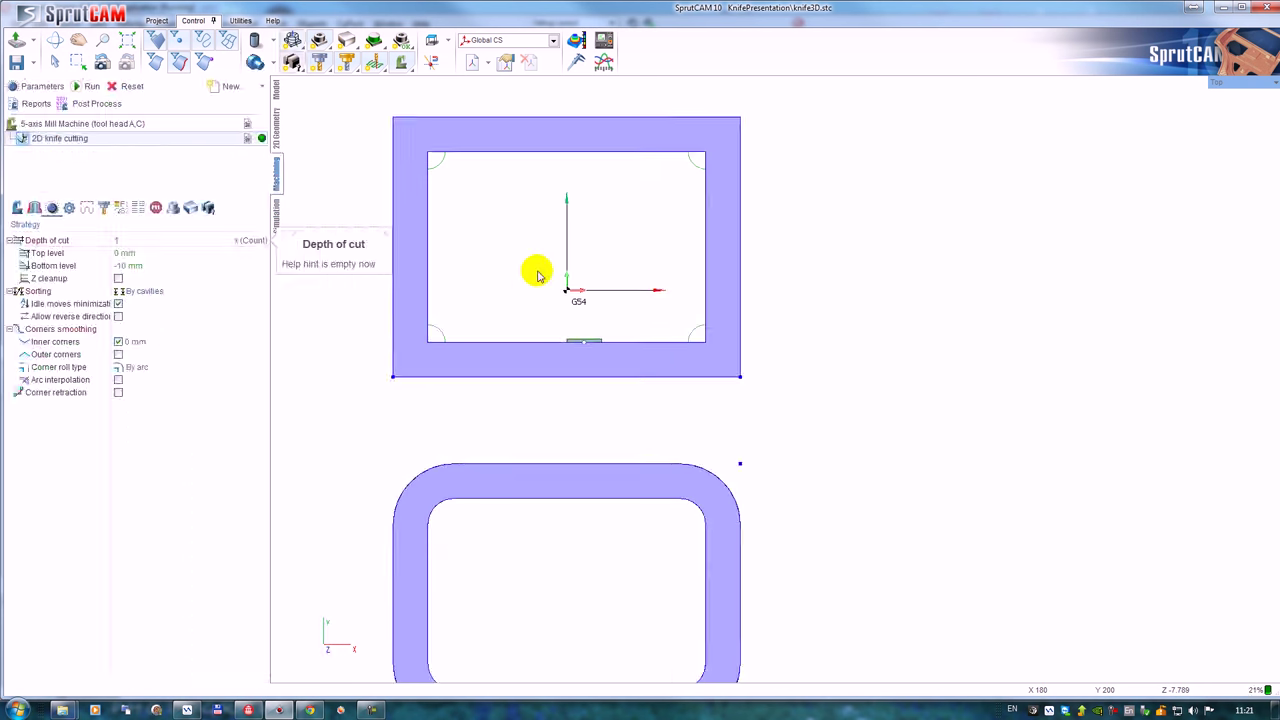
{"action": "left_click", "coordinate": [33, 210]}
{"action": "left_click", "coordinate": [514, 379]}
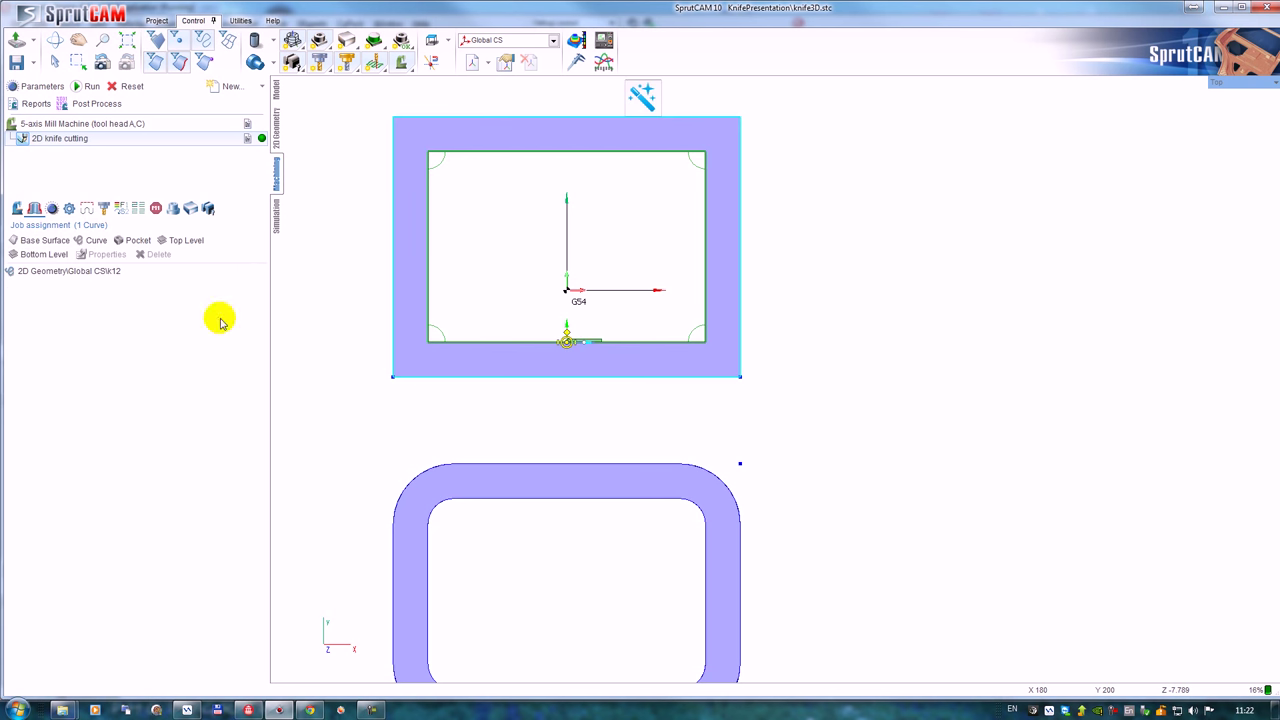
{"action": "left_click", "coordinate": [86, 242]}
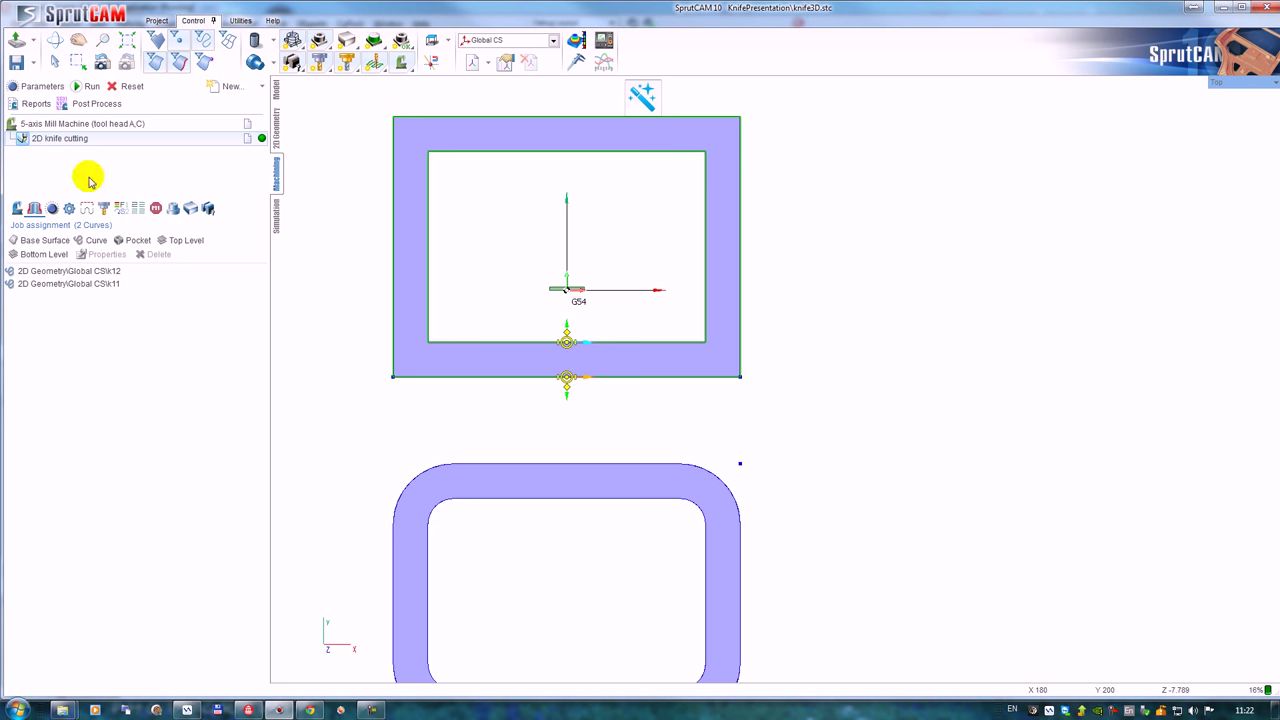
{"action": "left_click", "coordinate": [89, 87]}
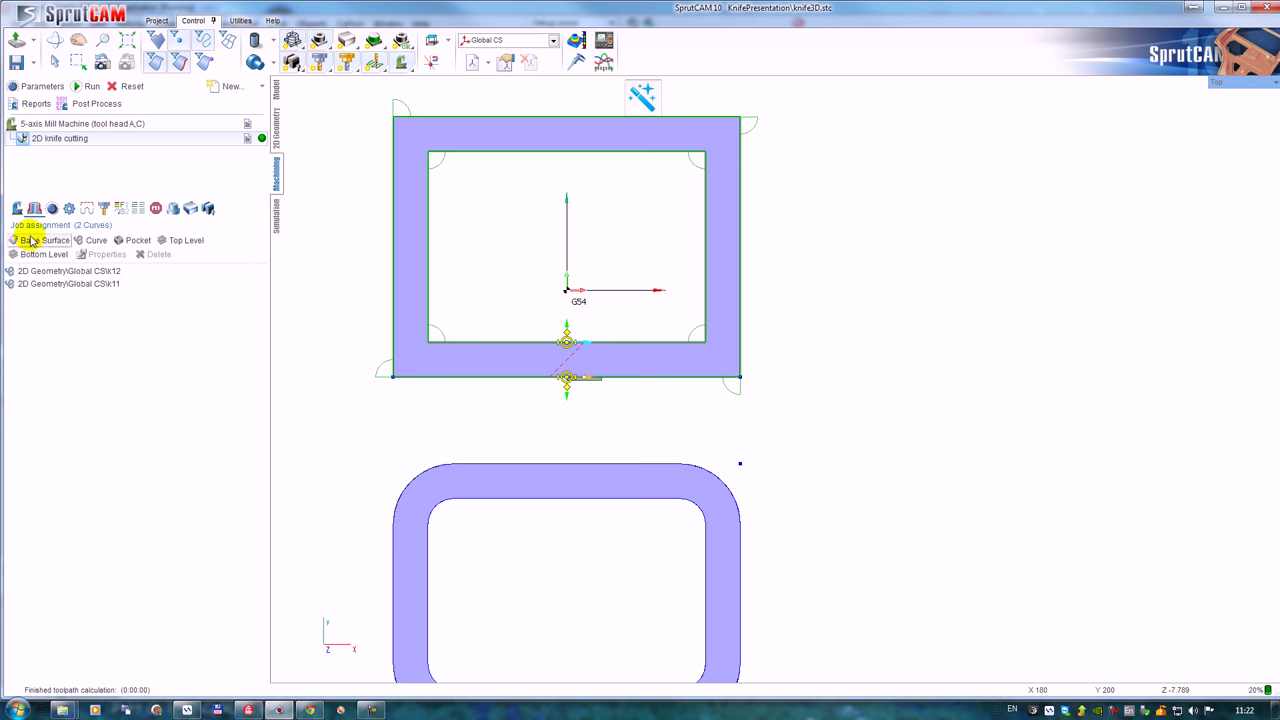
Simulate the outer contour from its first working move and examine the knife's rotation around the outer corner.
{"action": "left_click", "coordinate": [276, 222]}
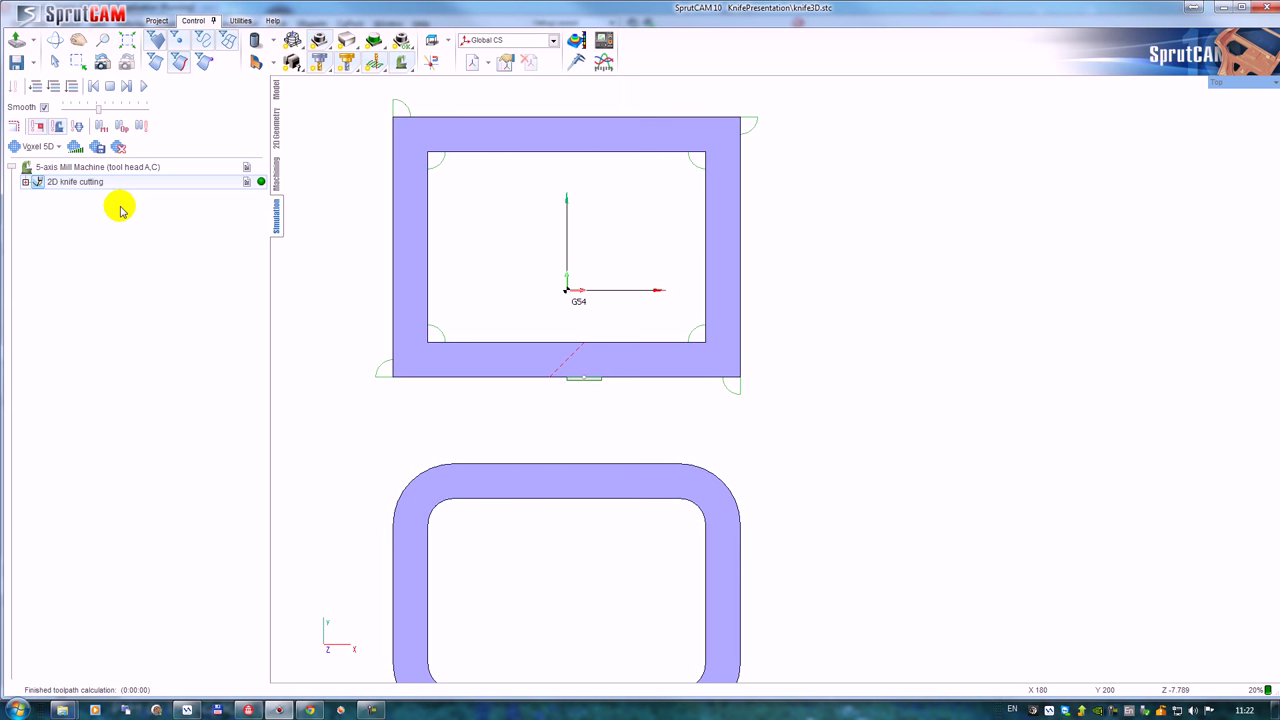
{"action": "left_click", "coordinate": [25, 182]}
{"action": "left_click", "coordinate": [37, 226]}
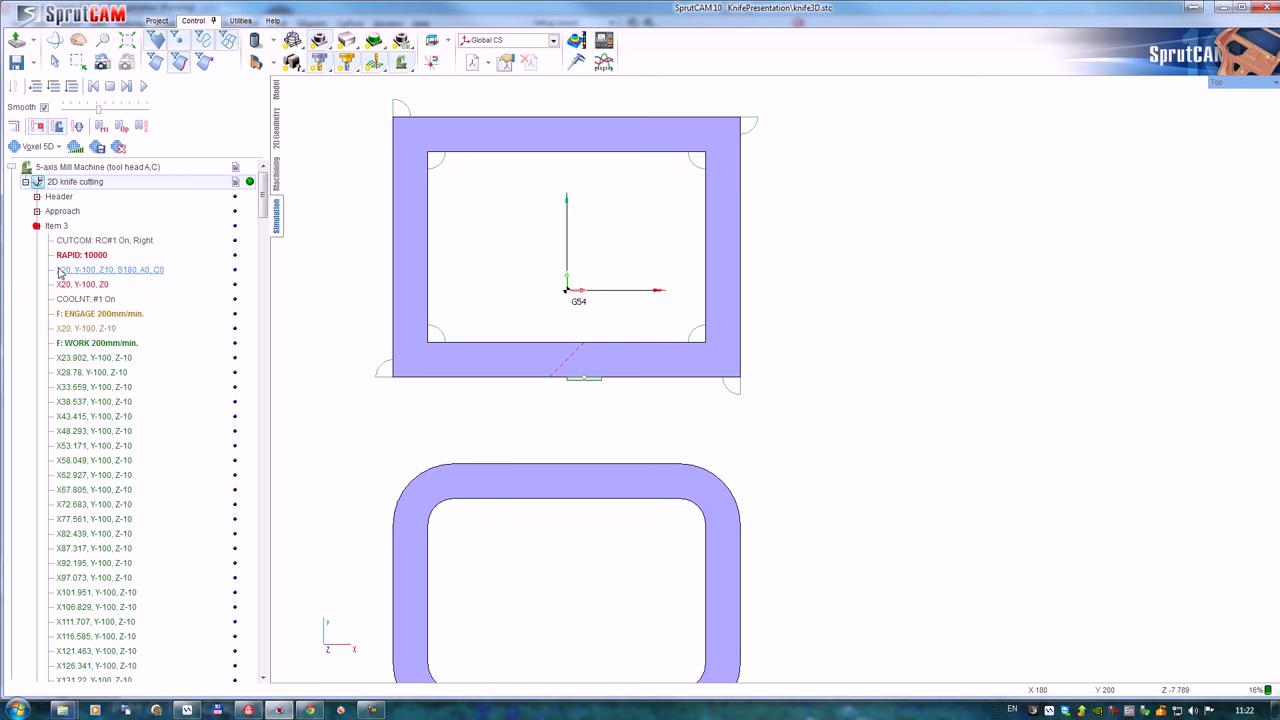
{"action": "left_click", "coordinate": [88, 359]}
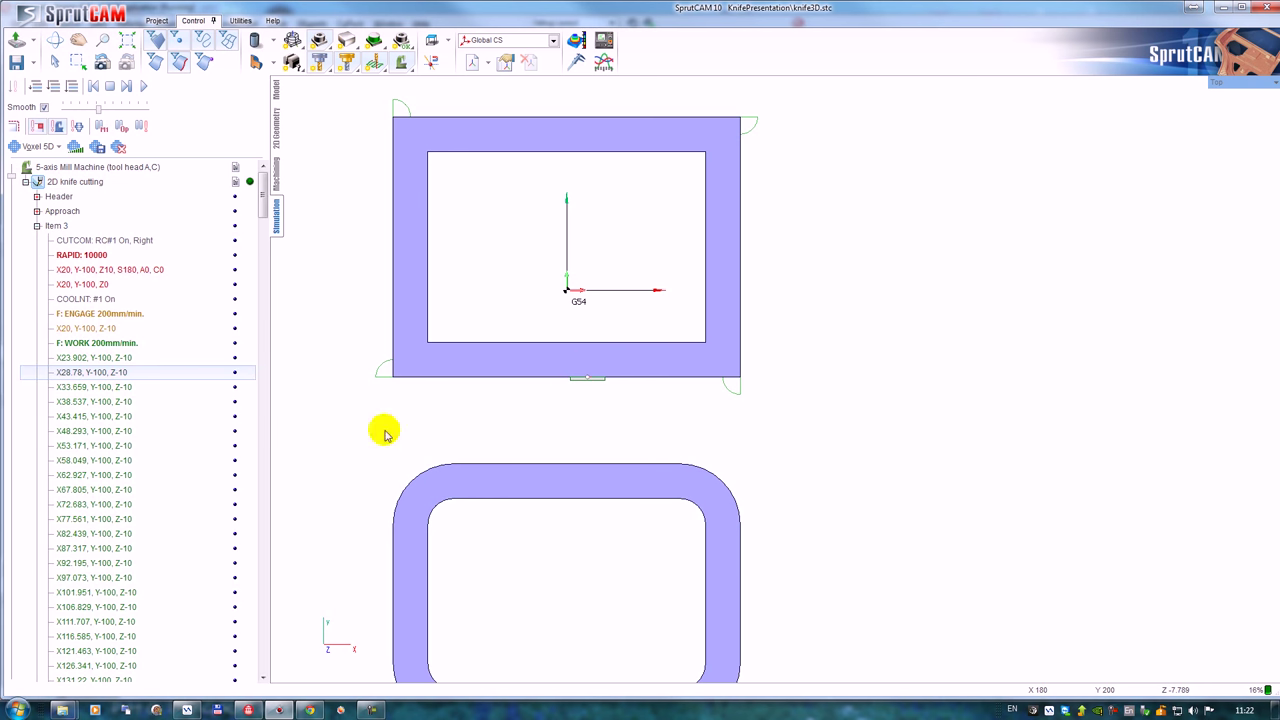
{"action": "scroll", "coordinate": [748, 376], "scroll_direction": "up", "scroll_amount": 3}
{"action": "scroll", "coordinate": [711, 367], "scroll_direction": "up", "scroll_amount": 3}
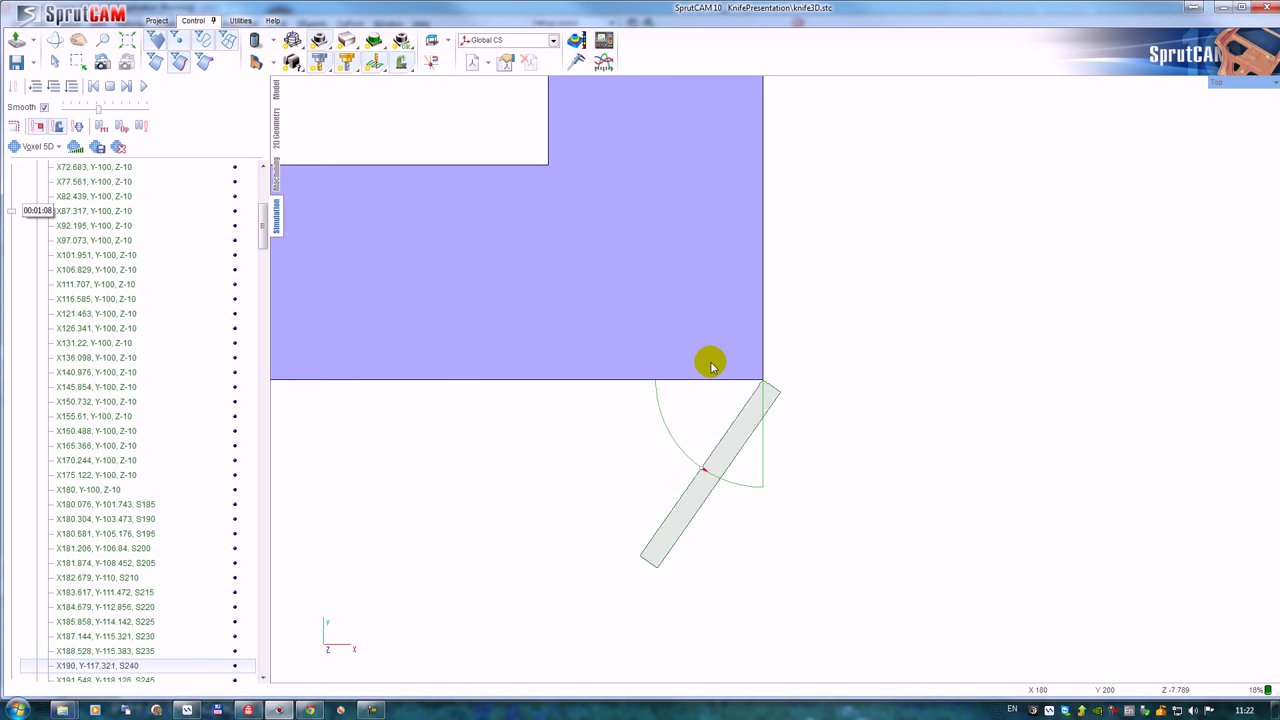
{"action": "scroll", "coordinate": [711, 367], "scroll_direction": "down", "scroll_amount": 5}
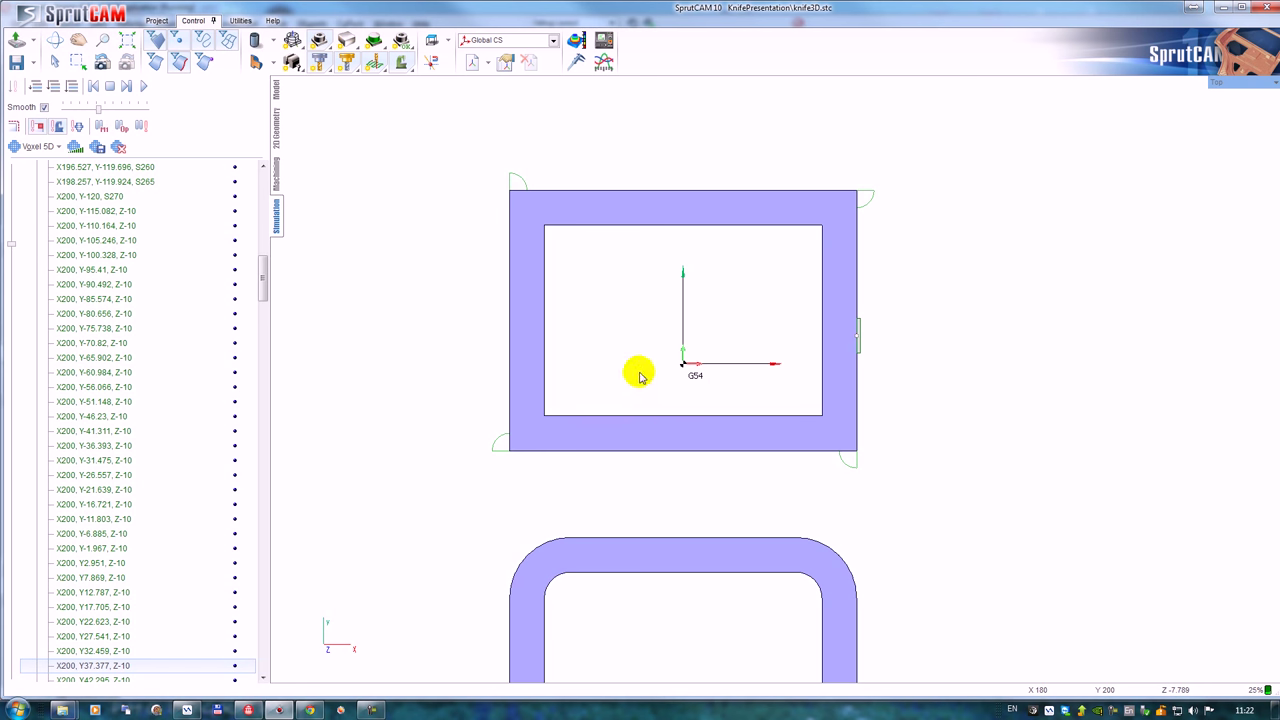
Return to the machining setup and re-enable corner retraction at 30 mm in the operation's strategy.
{"action": "left_click", "coordinate": [277, 172]}
{"action": "left_click", "coordinate": [52, 209]}
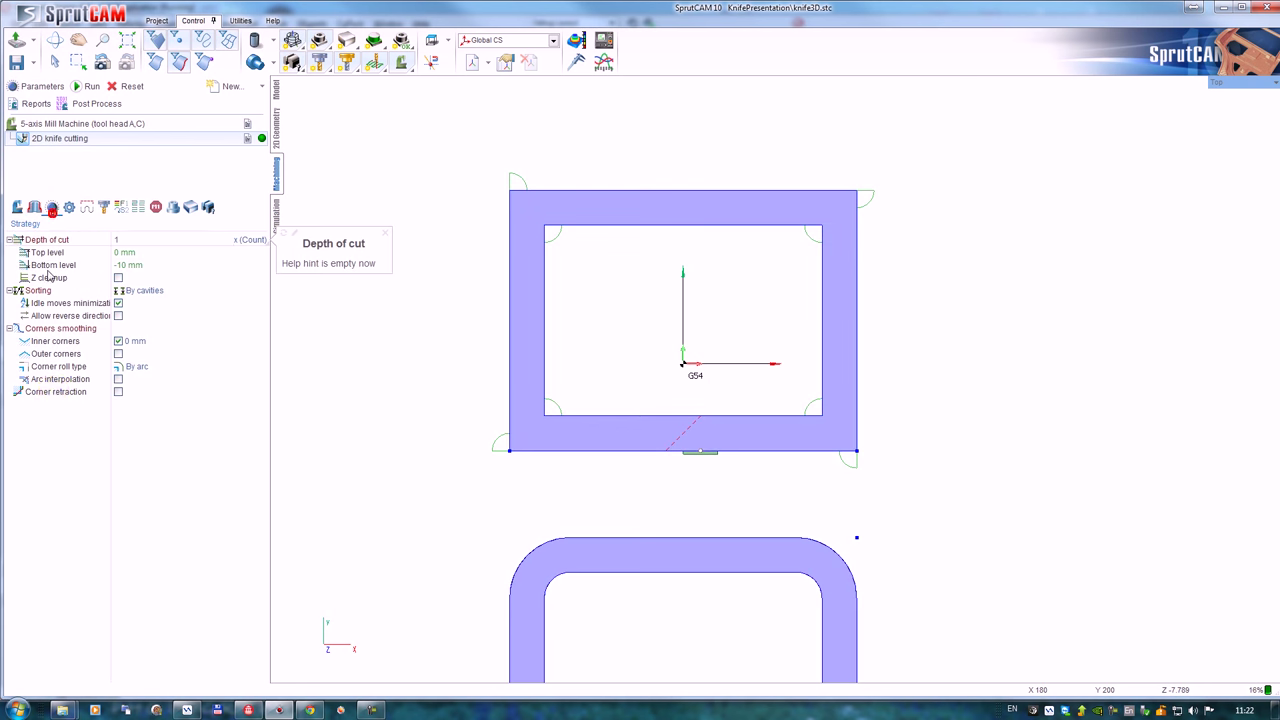
{"action": "left_click", "coordinate": [119, 392]}
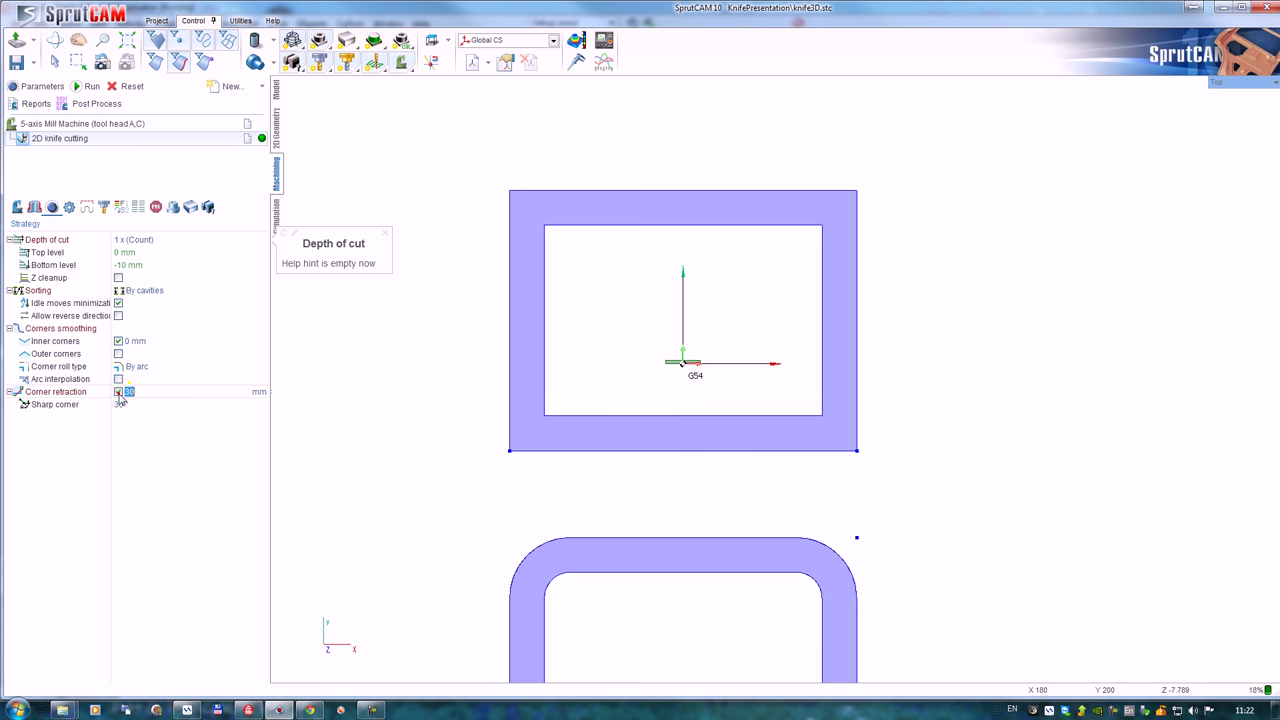
{"action": "scroll", "coordinate": [640, 420], "scroll_direction": "down", "scroll_amount": 1}
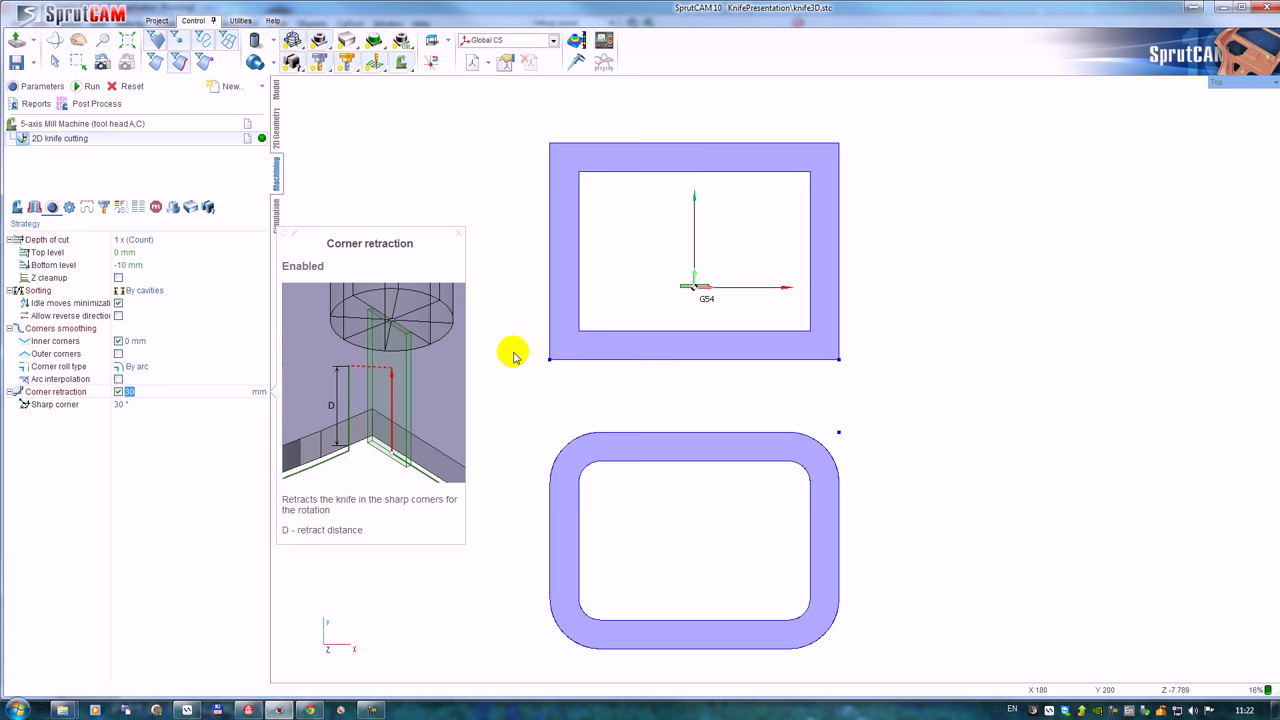
Replace both assigned curves with the rounded frame's outer contour and recalculate the toolpath.
{"action": "left_click", "coordinate": [33, 207]}
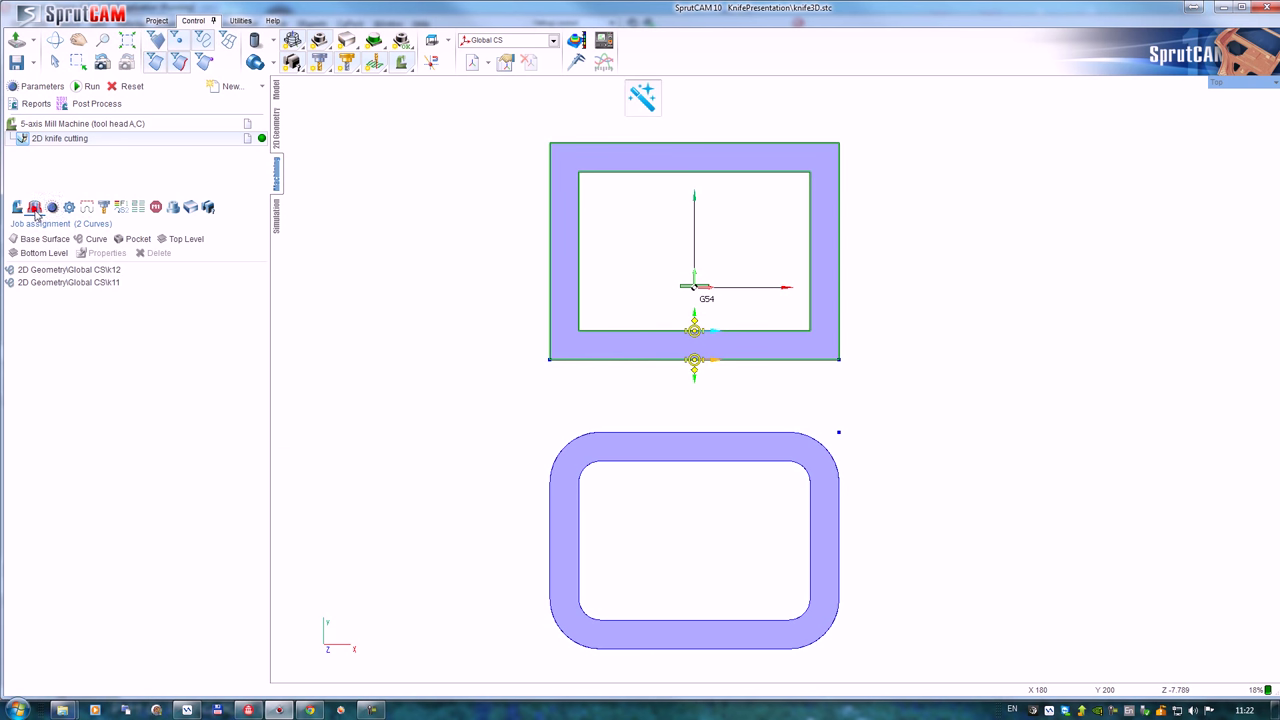
{"action": "left_click", "coordinate": [72, 270]}
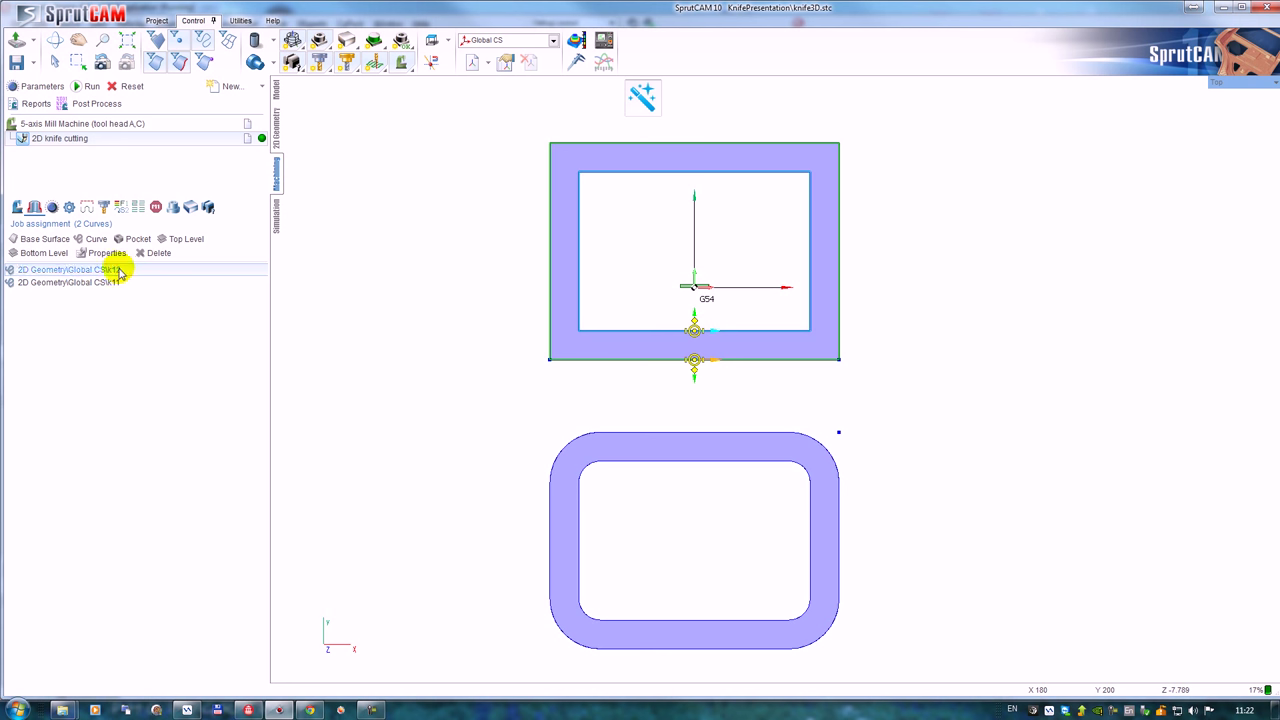
{"action": "left_click", "coordinate": [157, 253]}
{"action": "left_click", "coordinate": [105, 270]}
{"action": "left_click", "coordinate": [157, 253]}
{"action": "left_click", "coordinate": [561, 460]}
{"action": "left_click", "coordinate": [95, 239]}
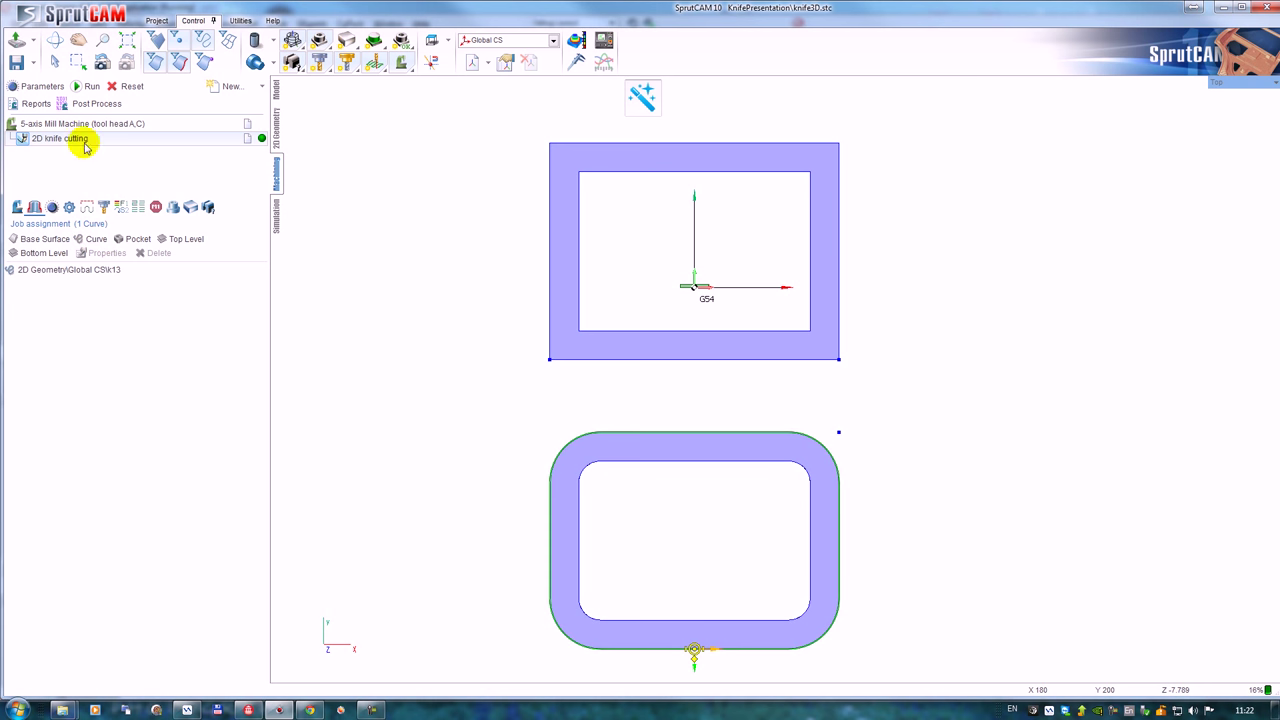
{"action": "left_click", "coordinate": [92, 91]}
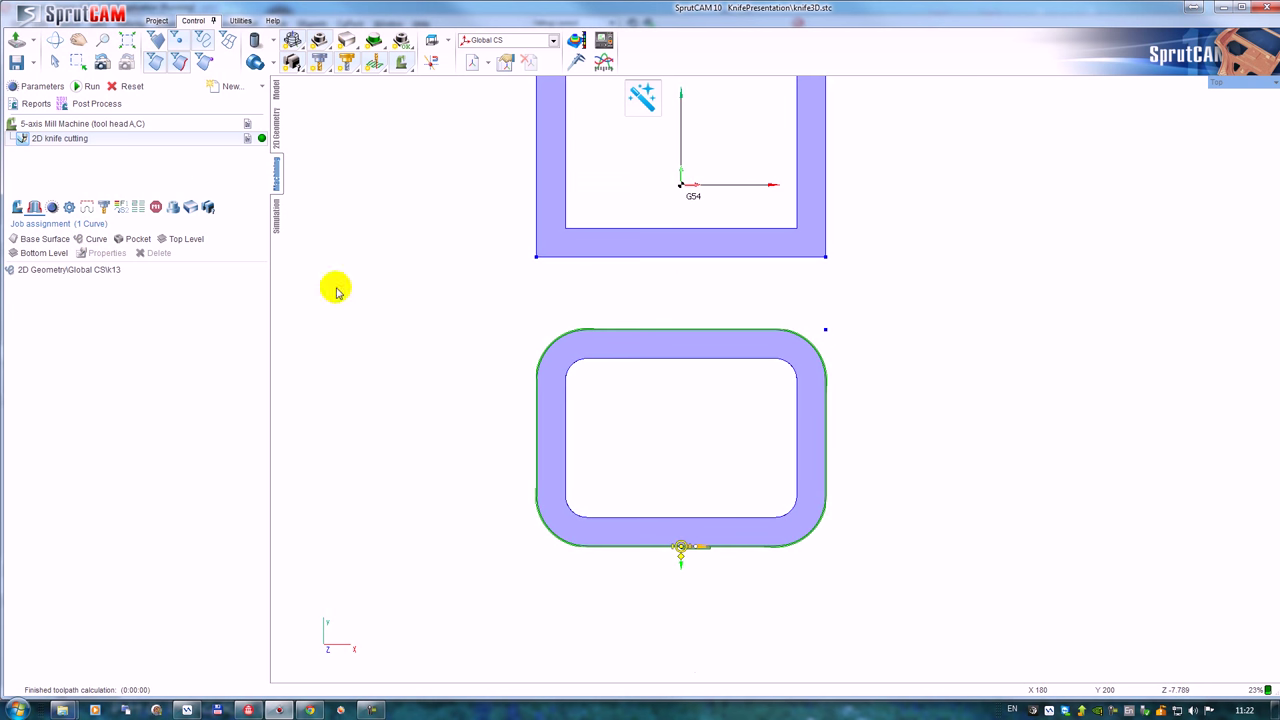
Simulate the rounded frame's outer contour and examine how the knife follows its rounded corner up close.
{"action": "middle_click_drag", "start_coordinate": [729, 537], "coordinate": [752, 509]}
{"action": "scroll", "coordinate": [625, 459], "scroll_direction": "up", "scroll_amount": 5}
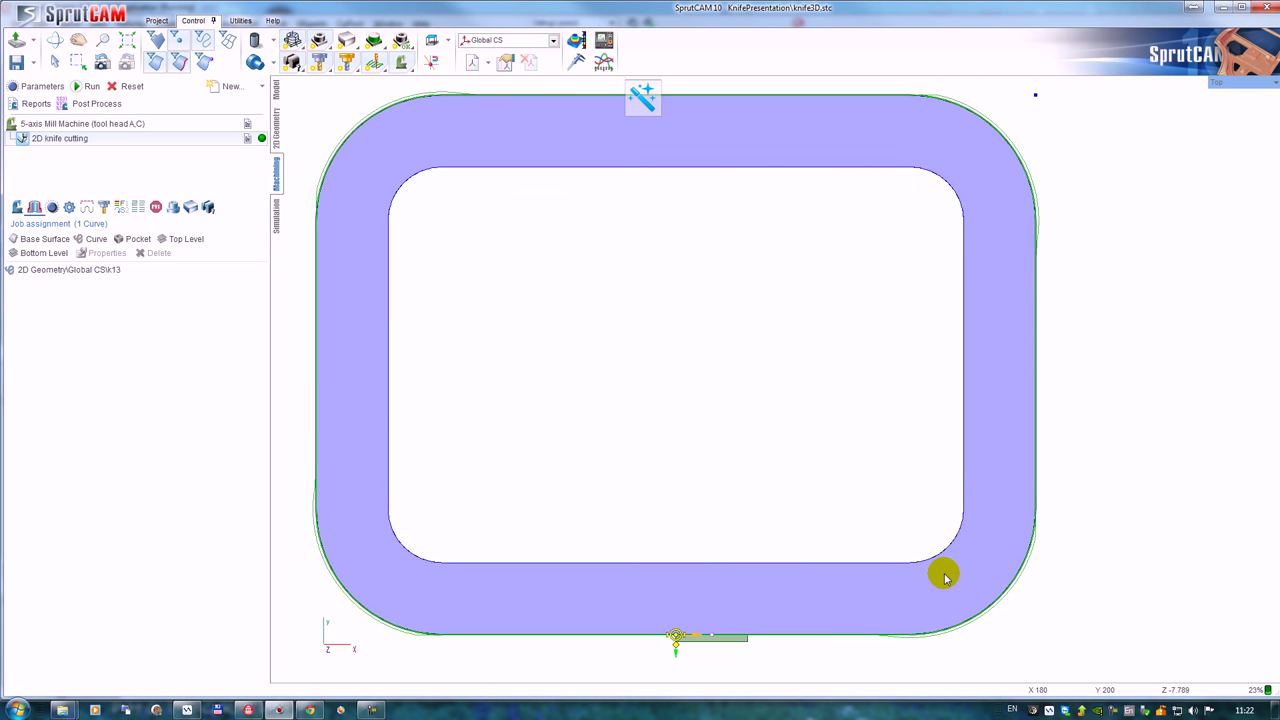
{"action": "scroll", "coordinate": [817, 483], "scroll_direction": "down", "scroll_amount": 1}
{"action": "left_click", "coordinate": [276, 215]}
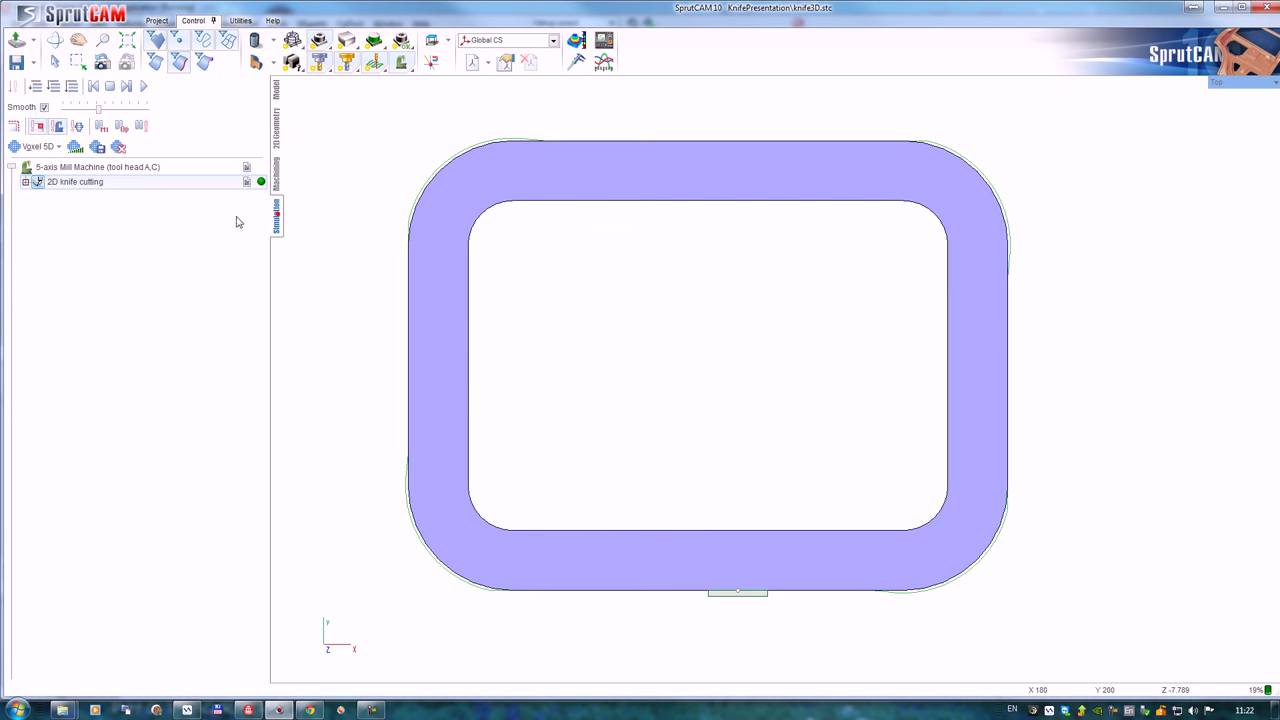
{"action": "left_click", "coordinate": [25, 182]}
{"action": "left_click", "coordinate": [72, 313]}
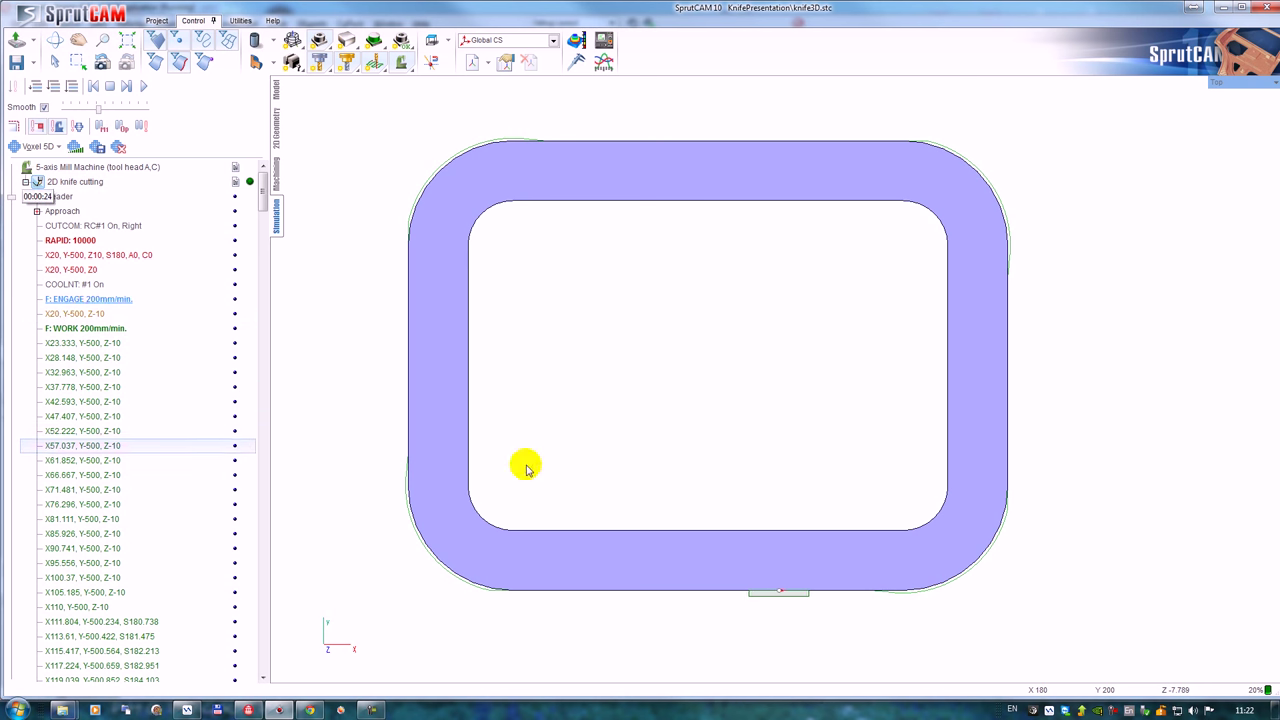
{"action": "scroll", "coordinate": [920, 565], "scroll_direction": "up", "scroll_amount": 3}
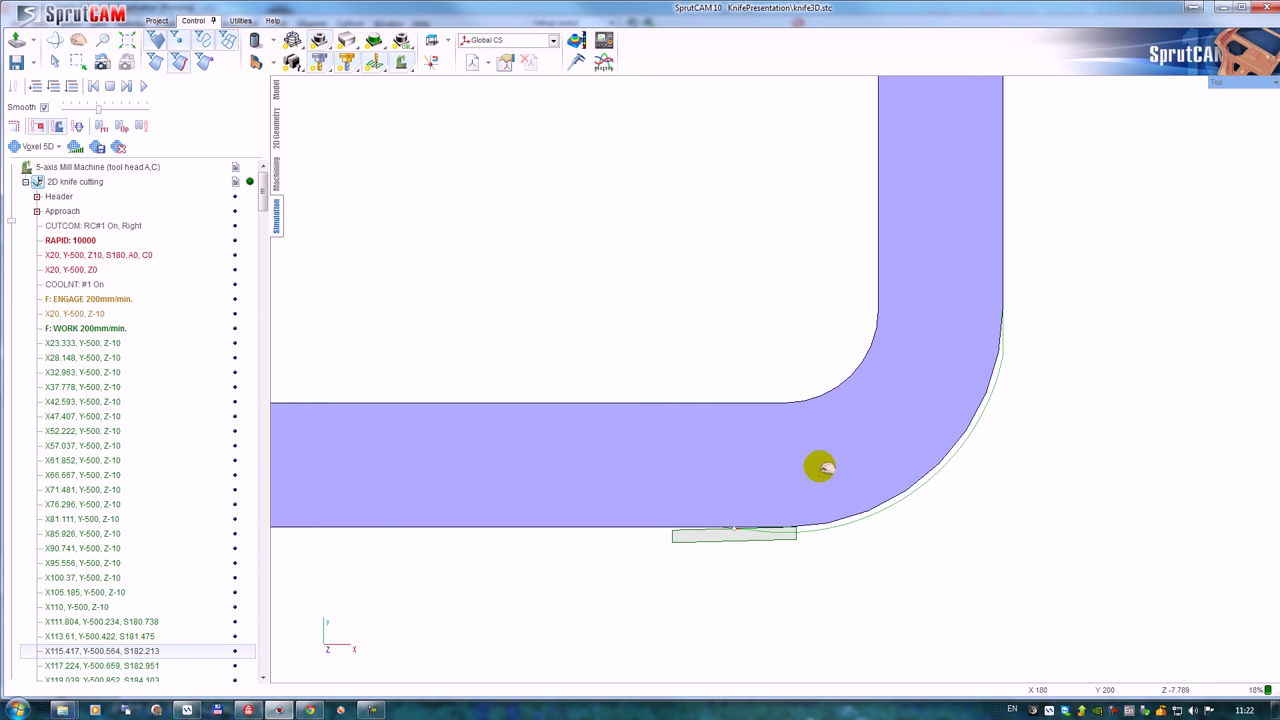
{"action": "scroll", "coordinate": [826, 540], "scroll_direction": "up", "scroll_amount": 2}
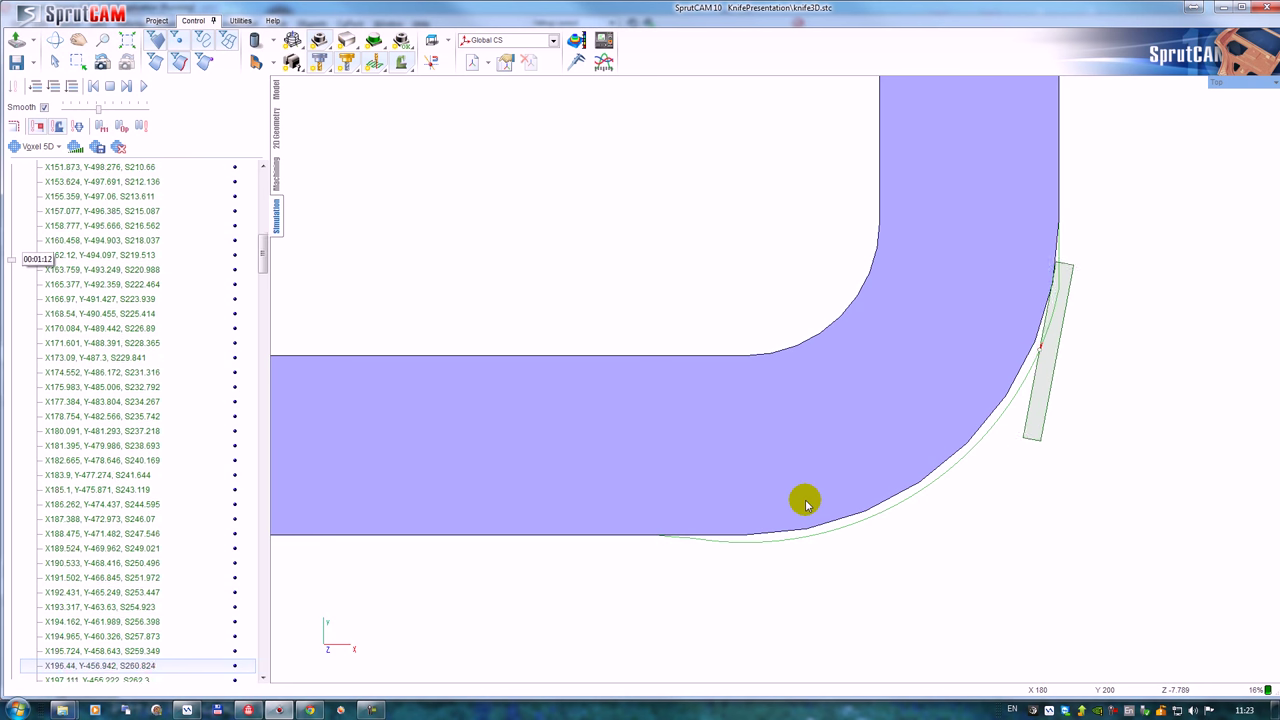
Replace the assigned outer contour with the rounded frame's inner contour and recalculate the toolpath.
{"action": "scroll", "coordinate": [805, 503], "scroll_direction": "down", "scroll_amount": 2}
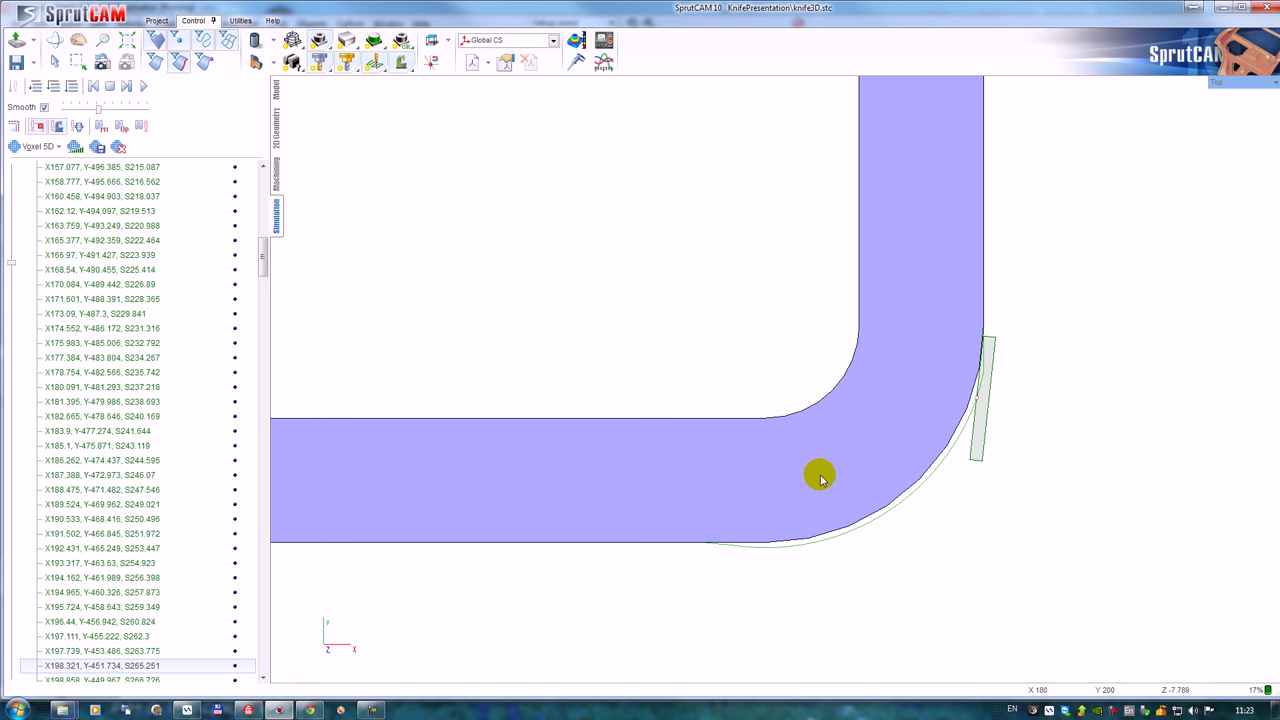
{"action": "middle_click_drag", "start_coordinate": [822, 468], "coordinate": [839, 491]}
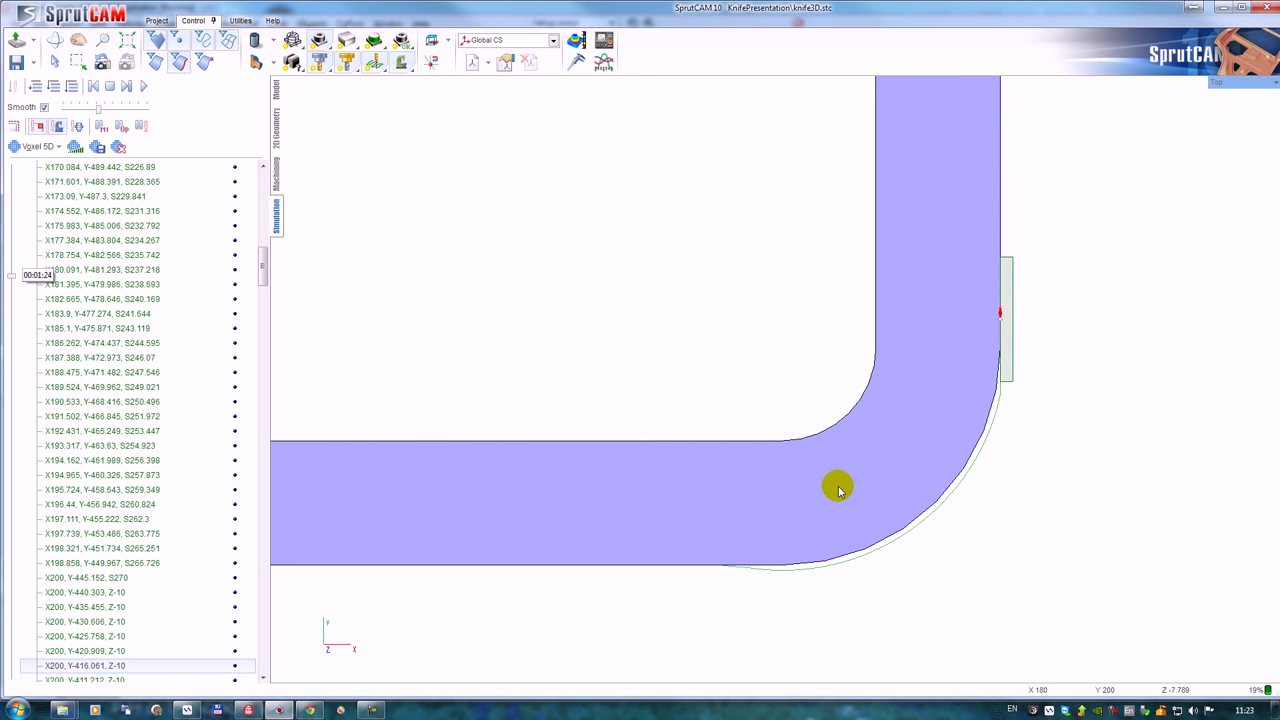
{"action": "scroll", "coordinate": [843, 507], "scroll_direction": "down", "scroll_amount": 2}
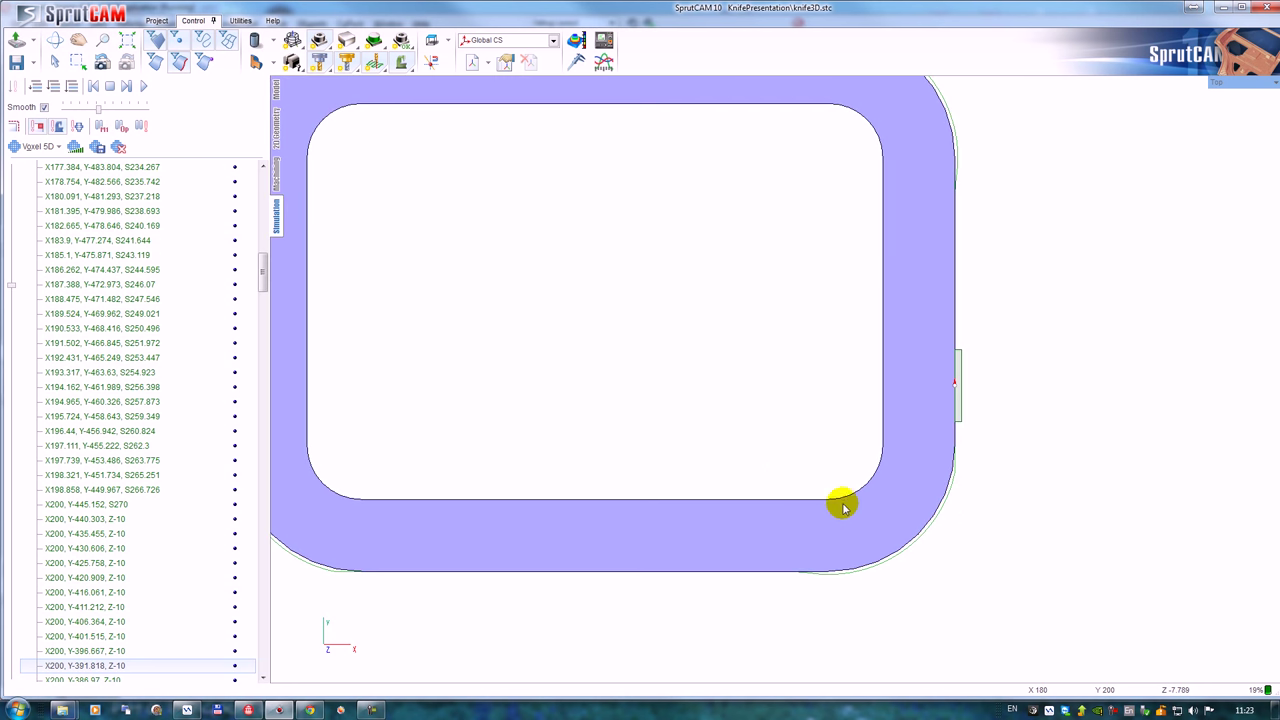
{"action": "middle_click_drag", "start_coordinate": [791, 473], "coordinate": [870, 512]}
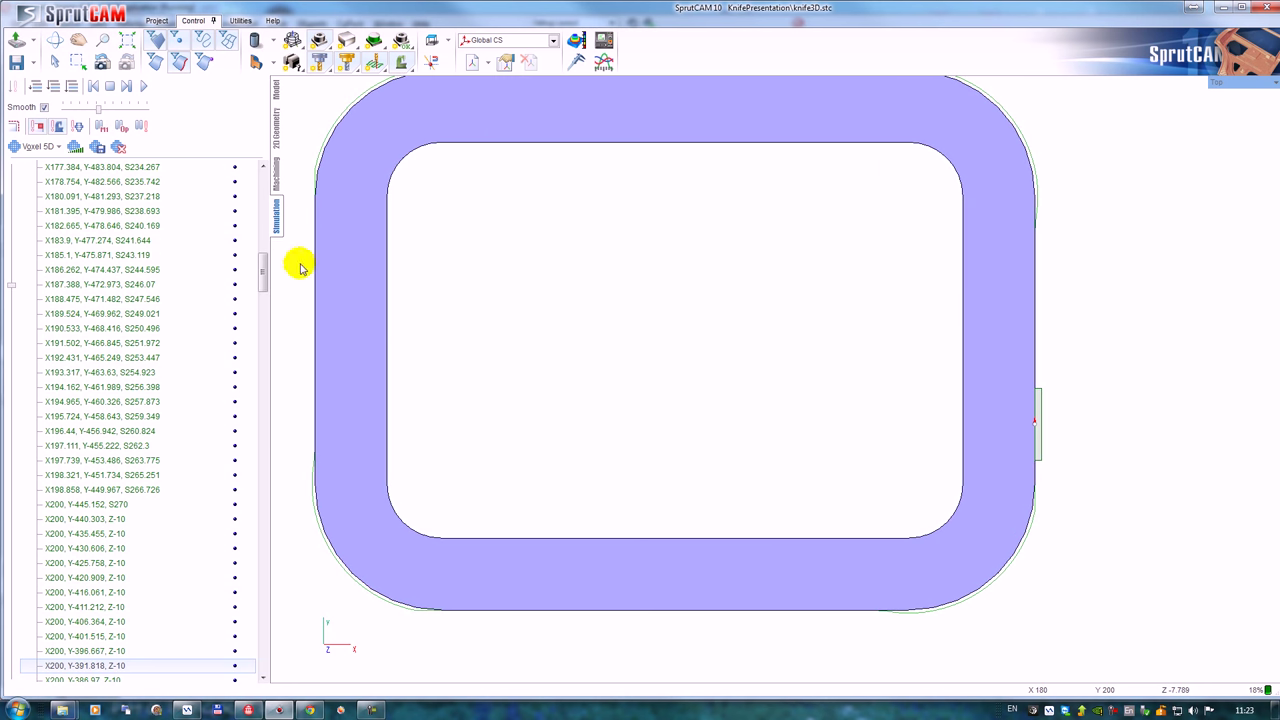
{"action": "left_click", "coordinate": [278, 175]}
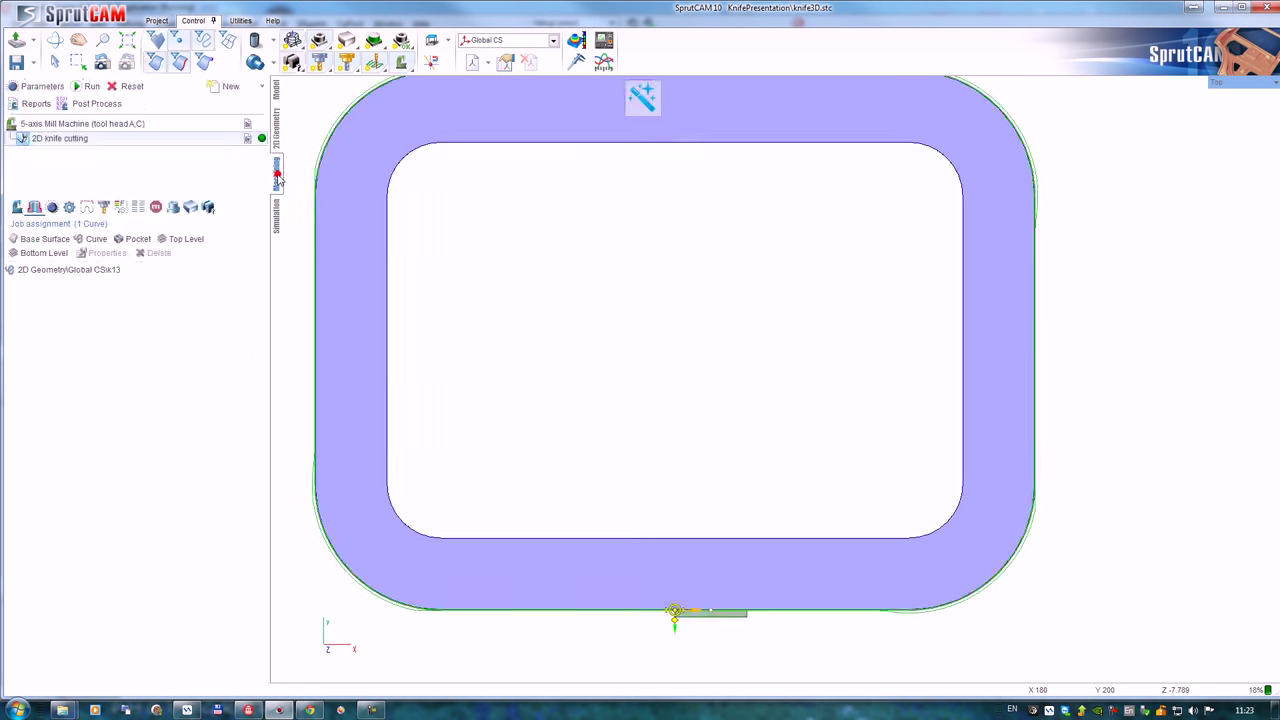
{"action": "left_click", "coordinate": [92, 271]}
{"action": "left_click", "coordinate": [159, 253]}
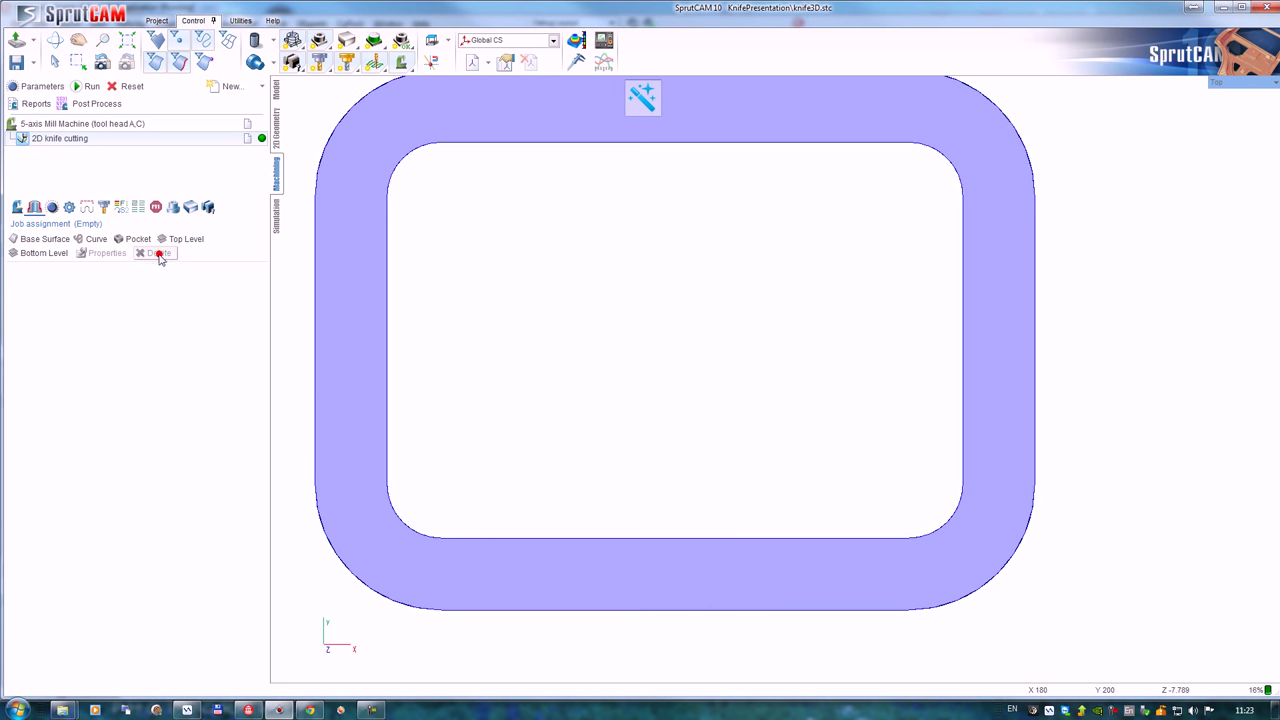
{"action": "left_click", "coordinate": [512, 538]}
{"action": "left_click", "coordinate": [96, 239]}
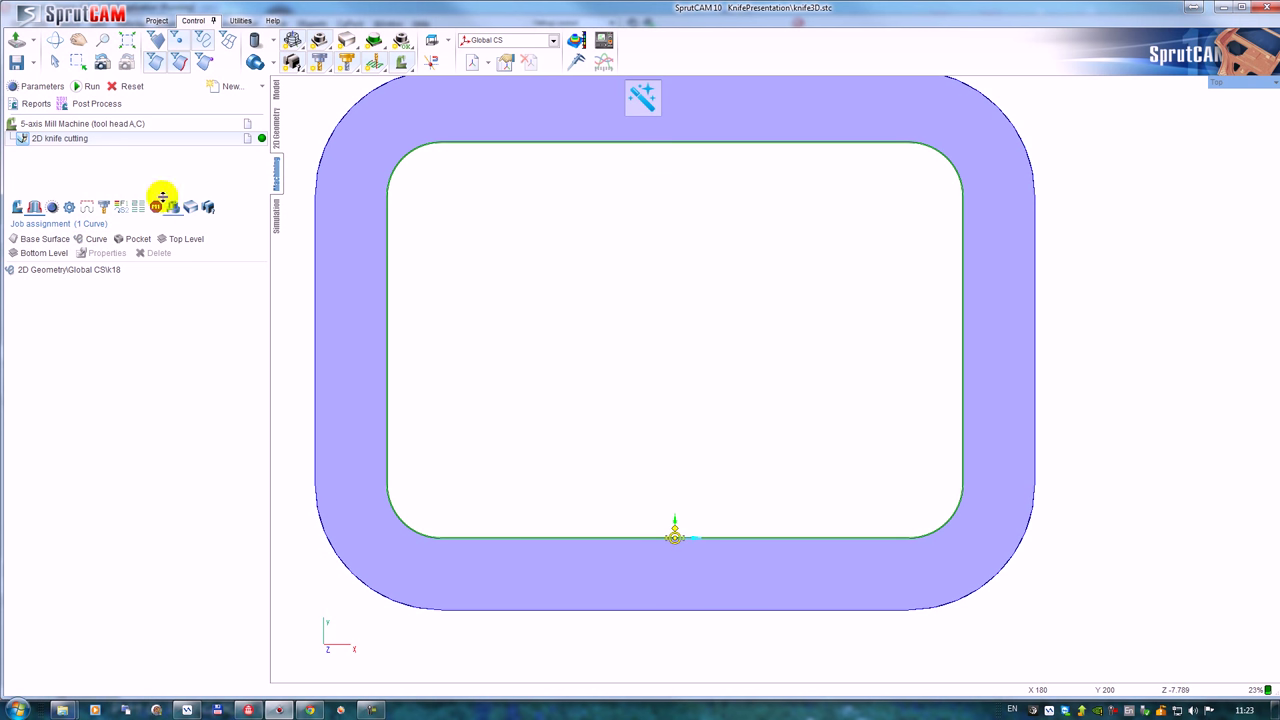
{"action": "left_click", "coordinate": [91, 86]}
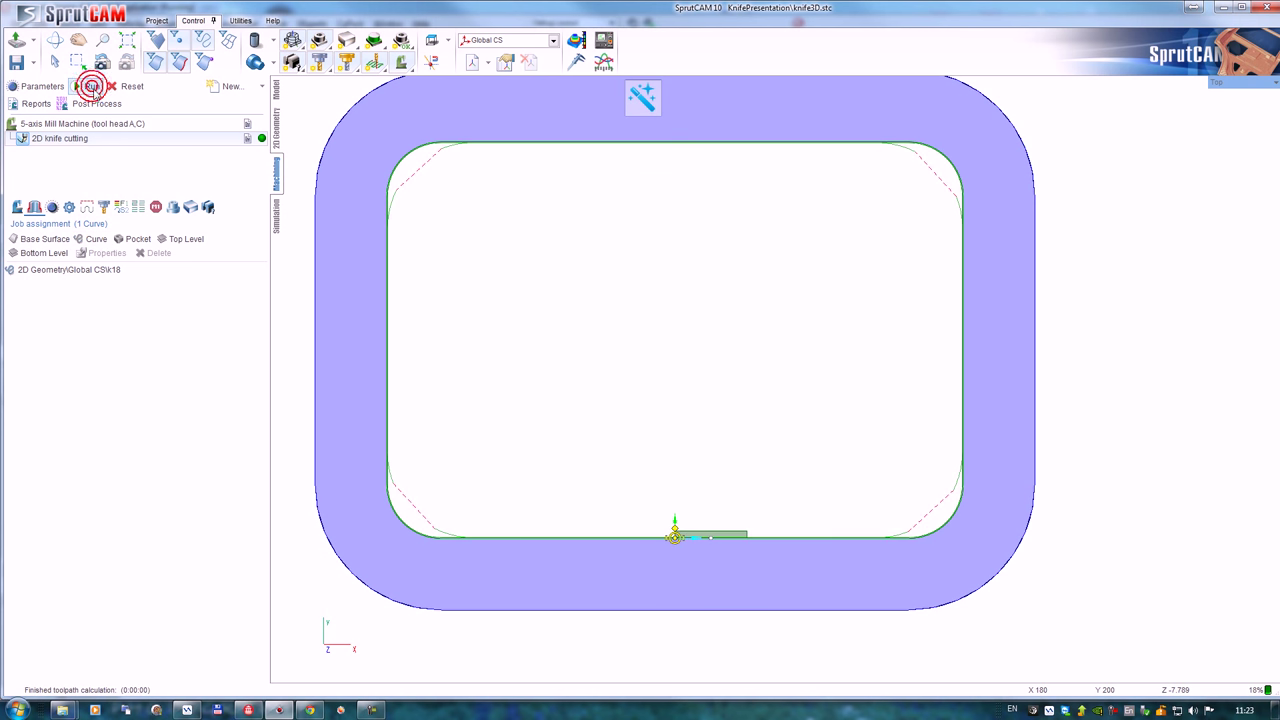
Inspect the inner toolpath's corner retractions, set the Sharp corner angle to 80° in the strategy, and recalculate.
{"action": "left_click", "coordinate": [276, 214]}
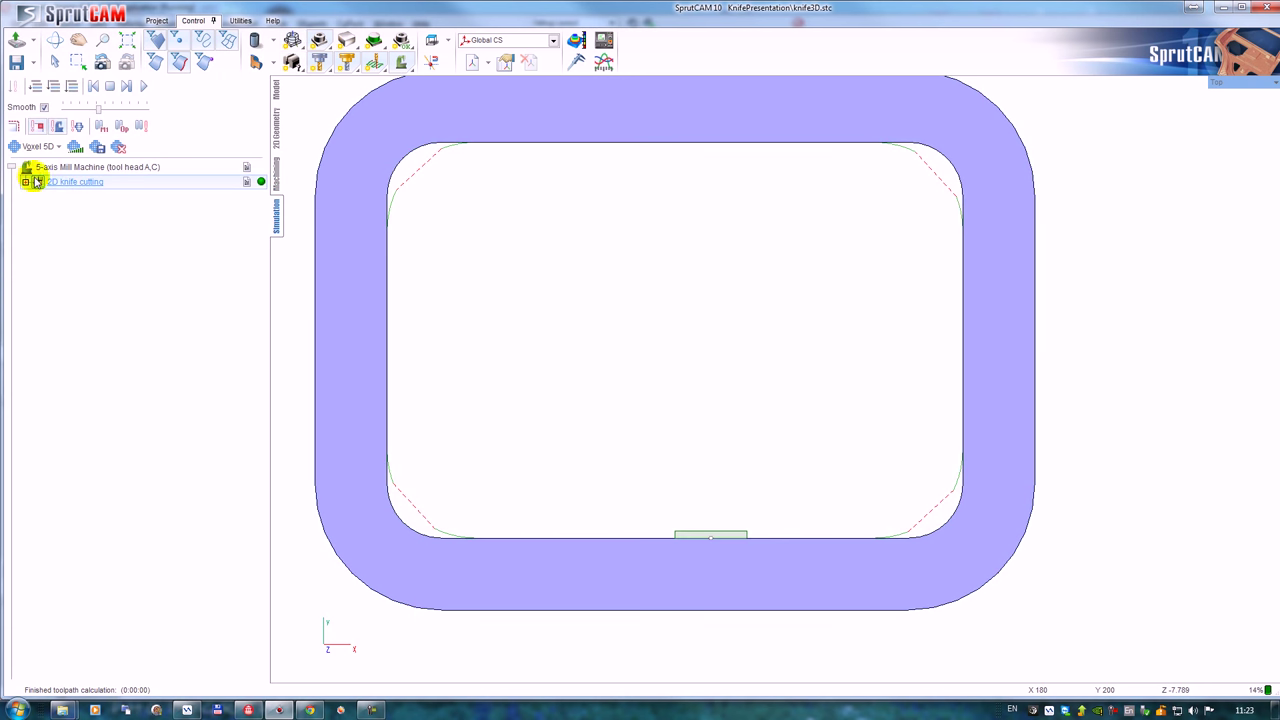
{"action": "middle_click_drag", "start_coordinate": [842, 460], "coordinate": [897, 463]}
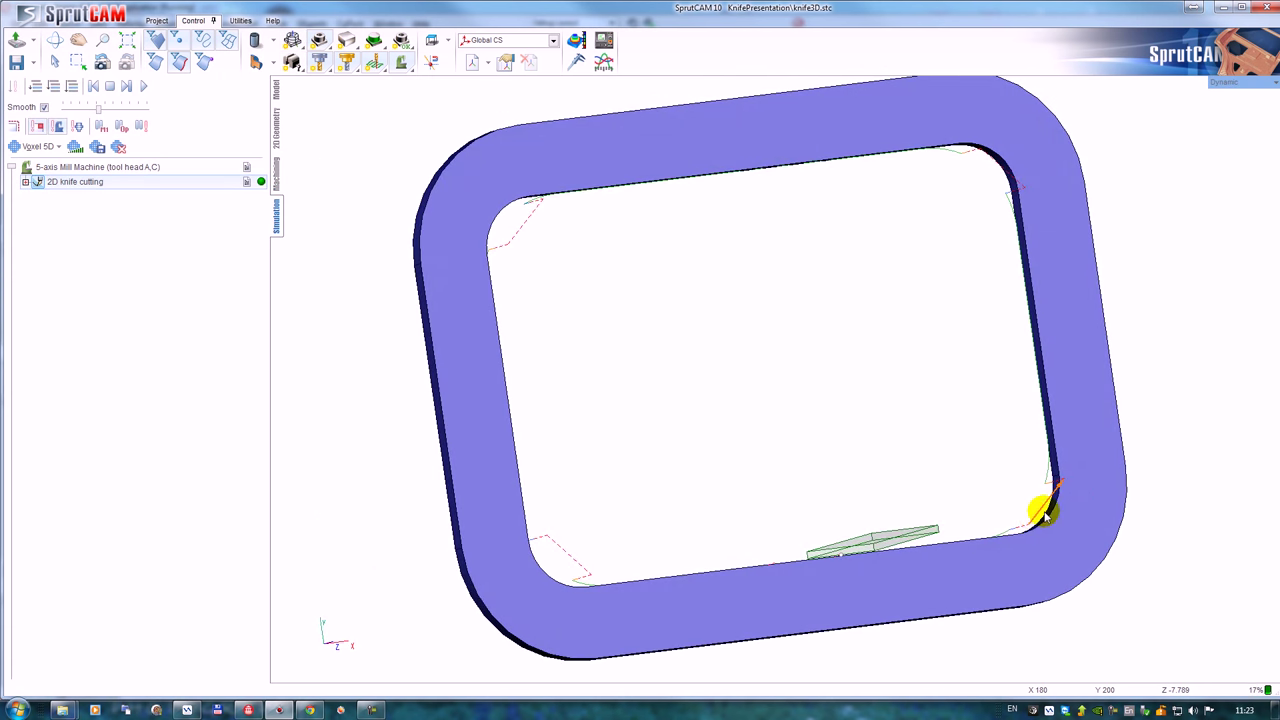
{"action": "left_click", "coordinate": [275, 176]}
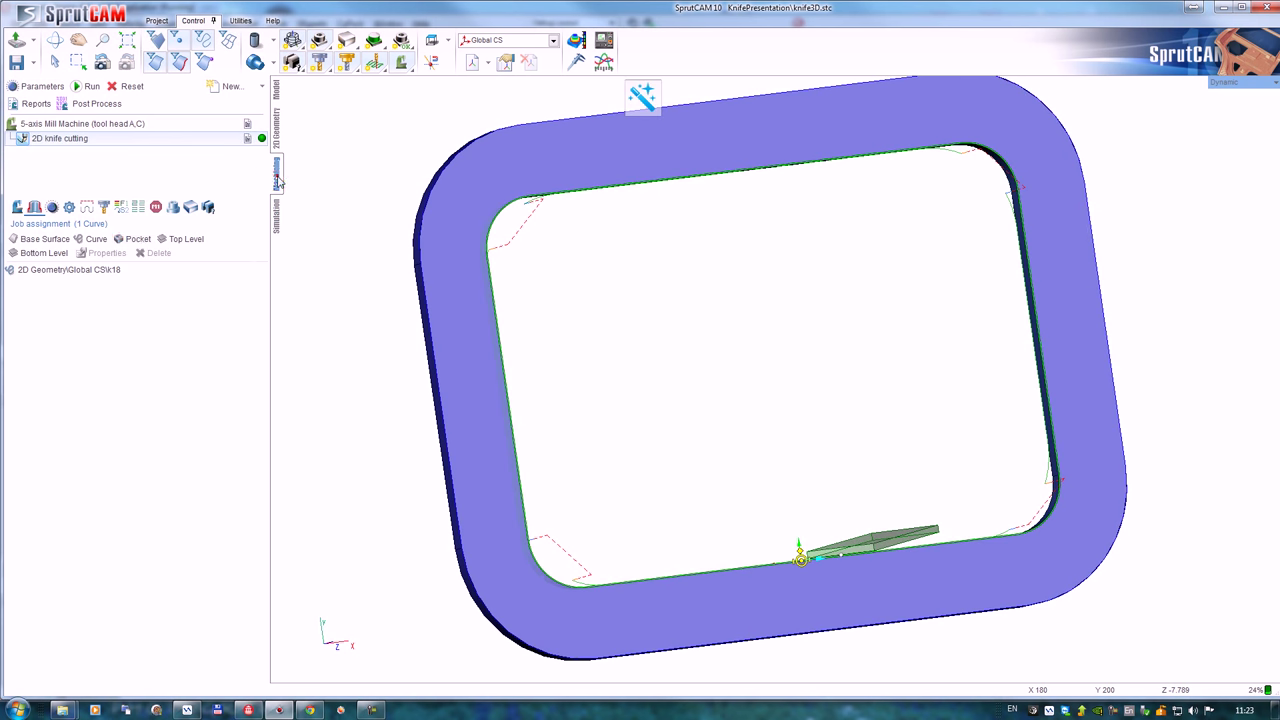
{"action": "left_click", "coordinate": [68, 207]}
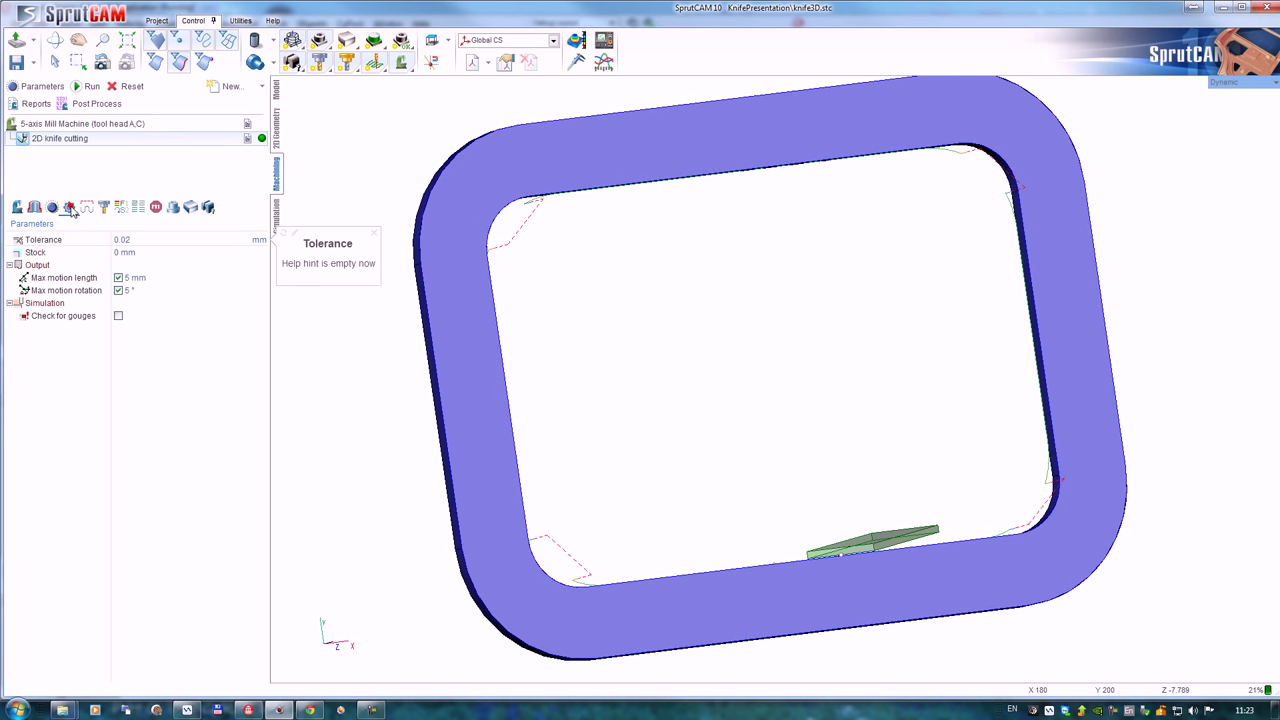
{"action": "left_click", "coordinate": [51, 207]}
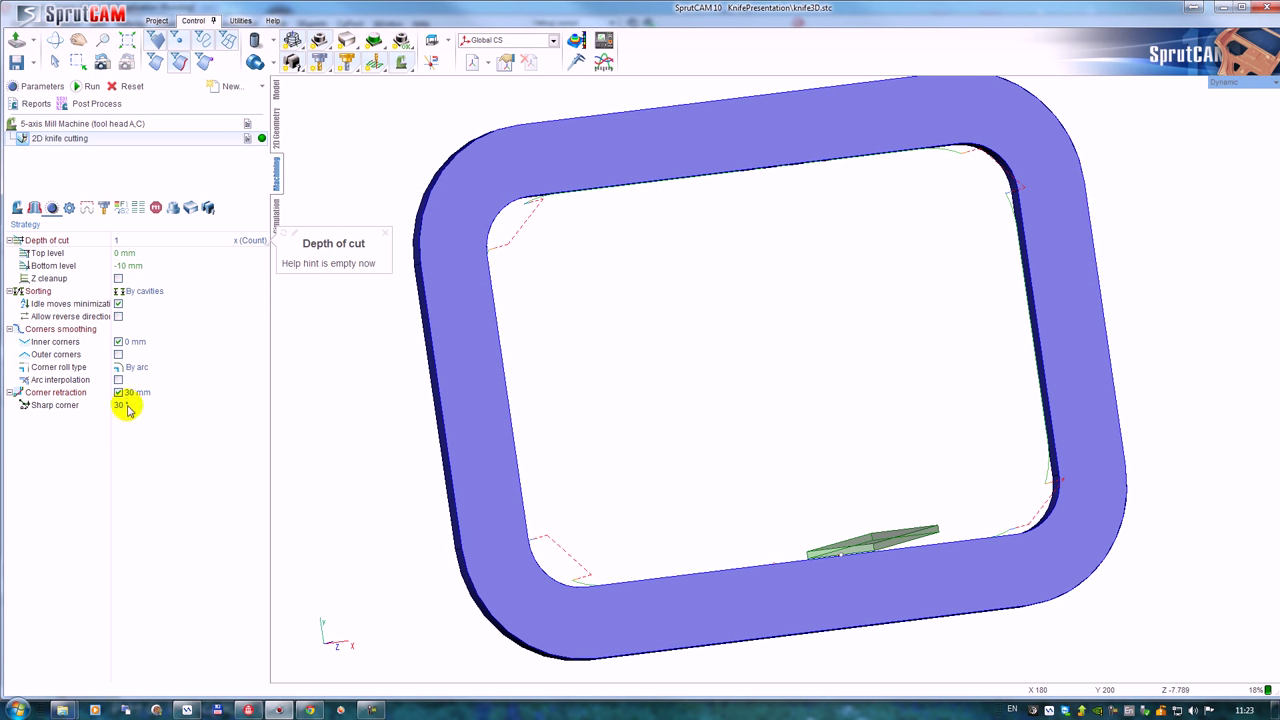
{"action": "left_click", "coordinate": [127, 405]}
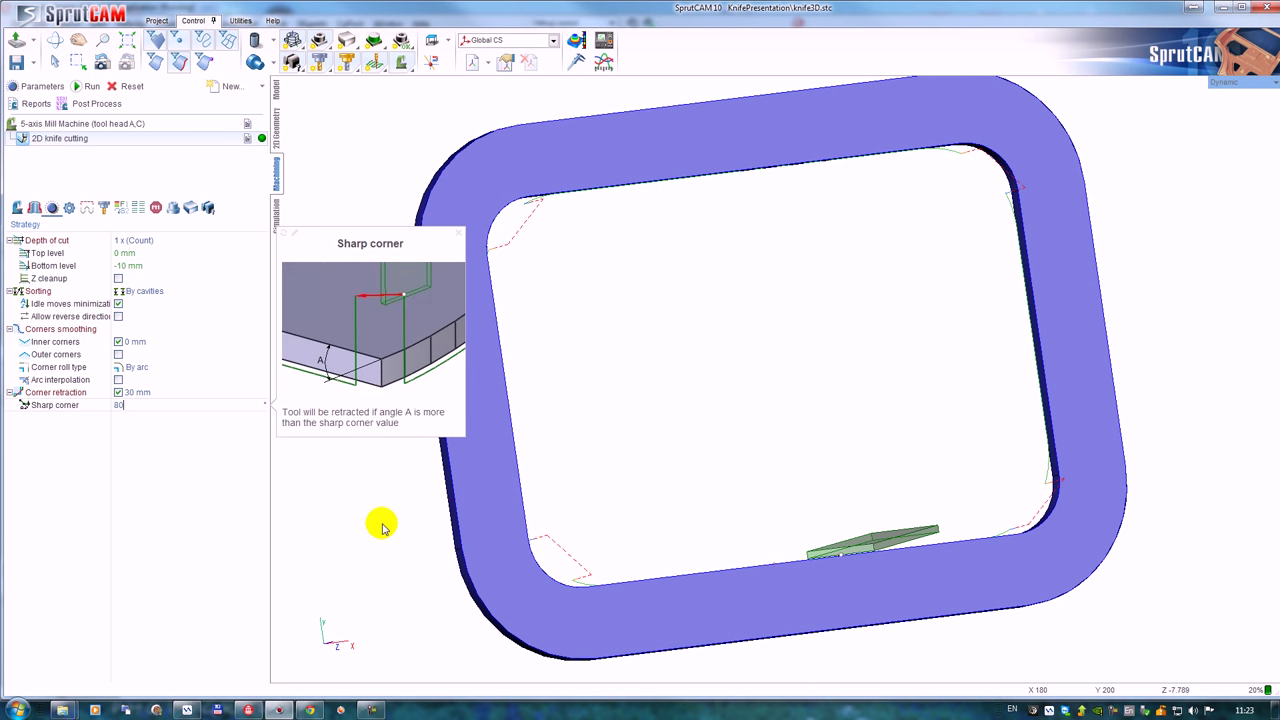
{"action": "key", "text": "Return"}
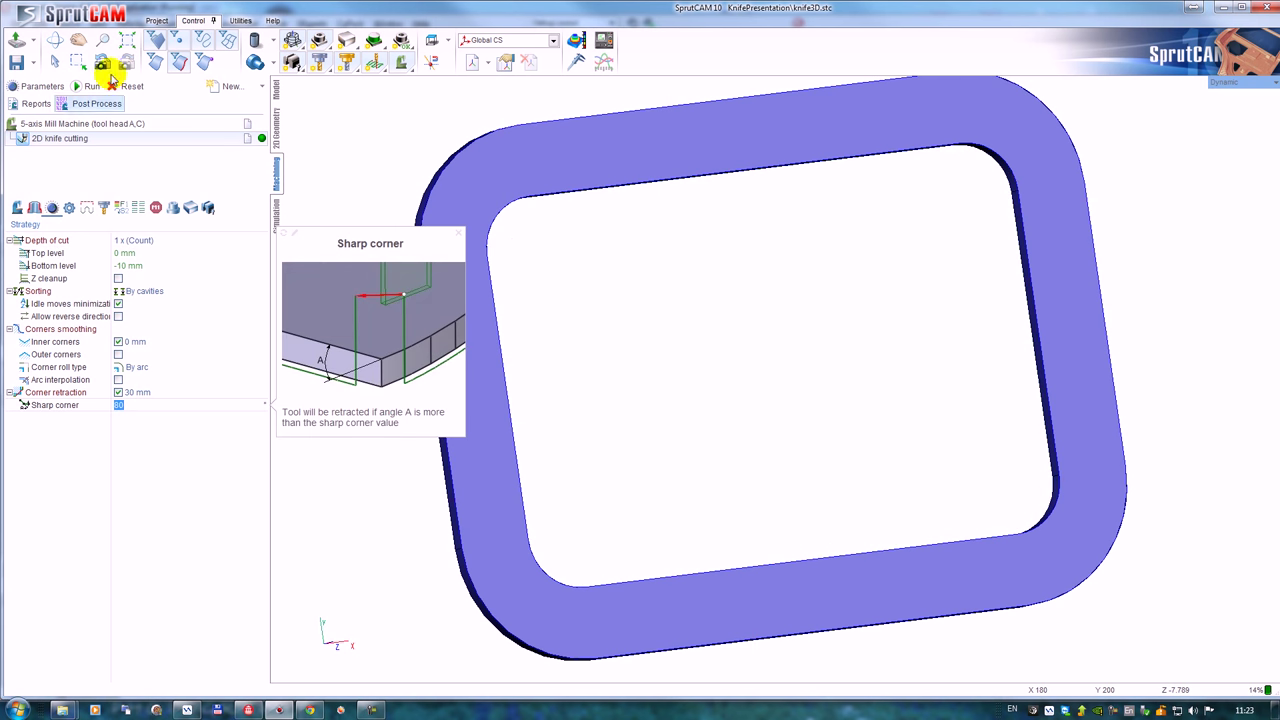
{"action": "left_click", "coordinate": [93, 87]}
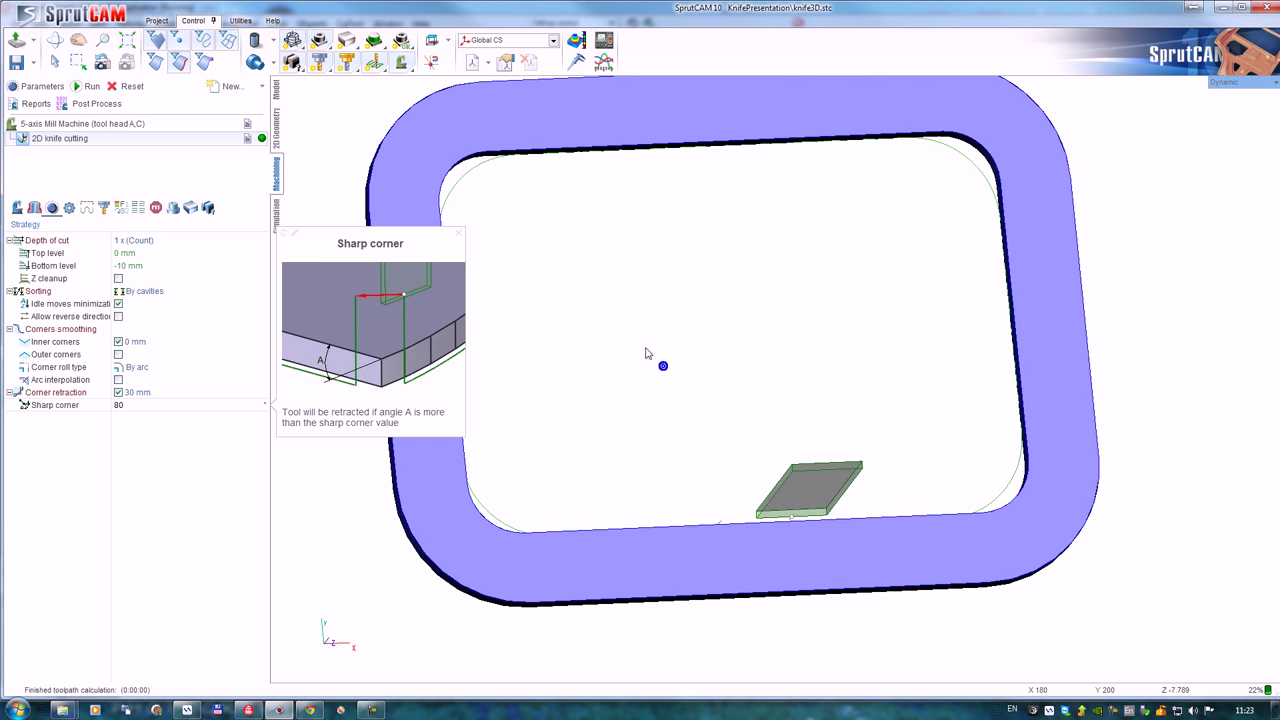
{"action": "left_click", "coordinate": [457, 235]}
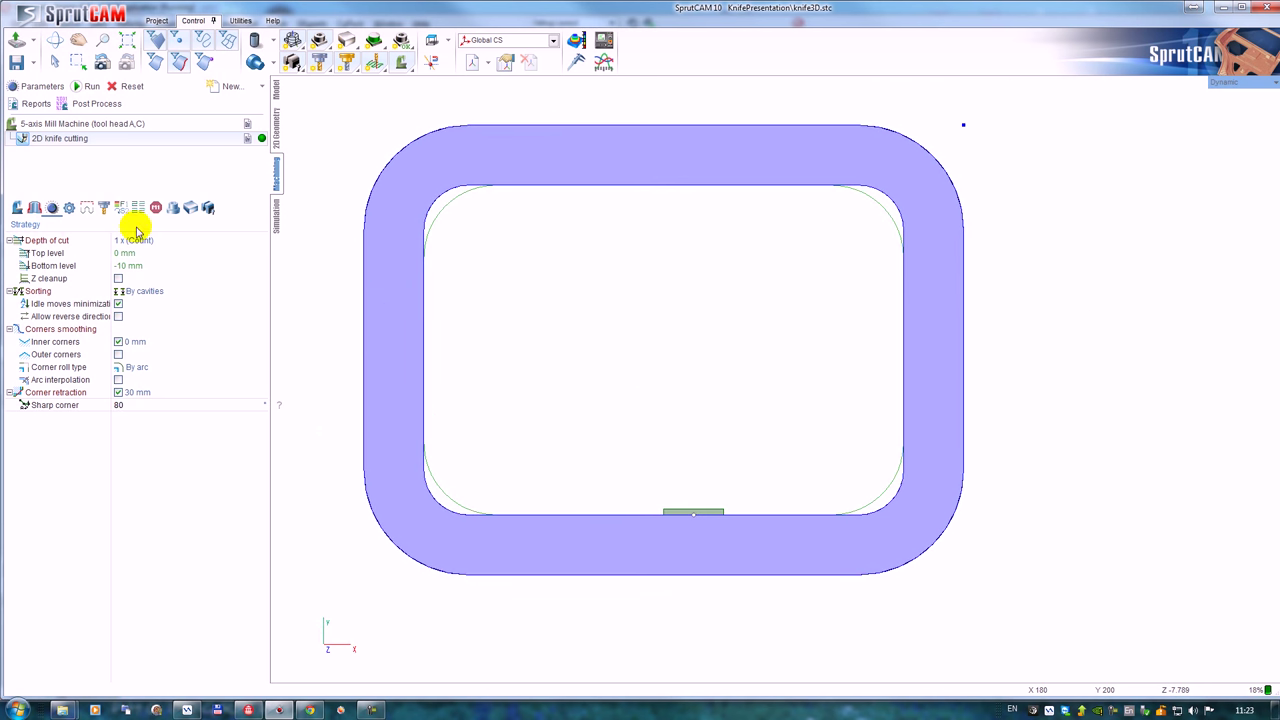
Simulate the inner contour from its engage move and examine how the knife passes the rounded inner corner.
{"action": "left_click", "coordinate": [277, 222]}
{"action": "left_click", "coordinate": [26, 176]}
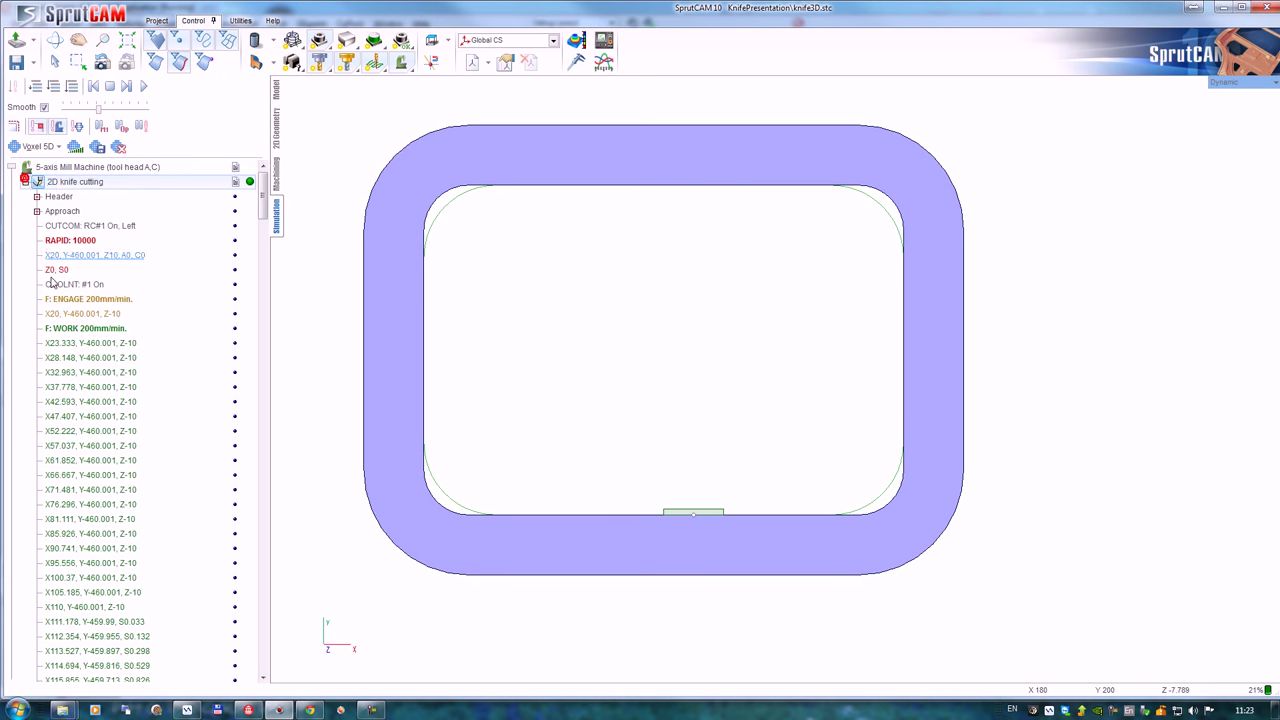
{"action": "left_click", "coordinate": [55, 314]}
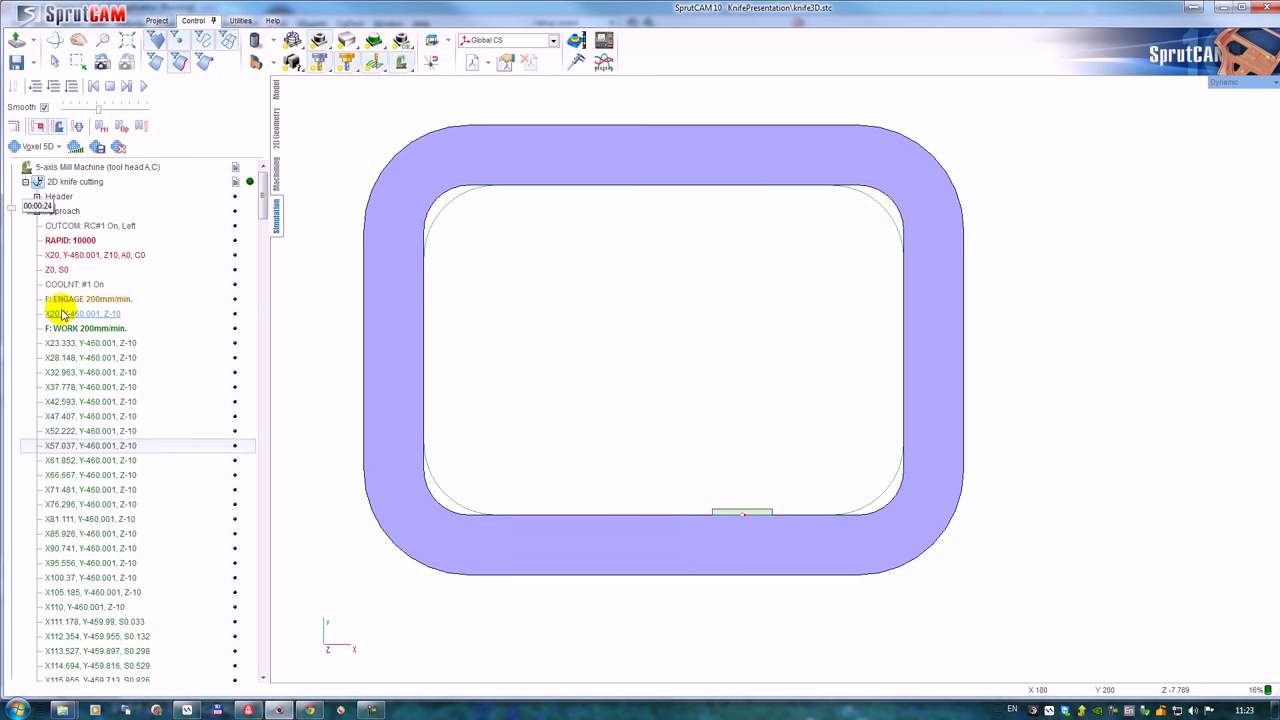
{"action": "scroll", "coordinate": [929, 518], "scroll_direction": "up", "scroll_amount": 3}
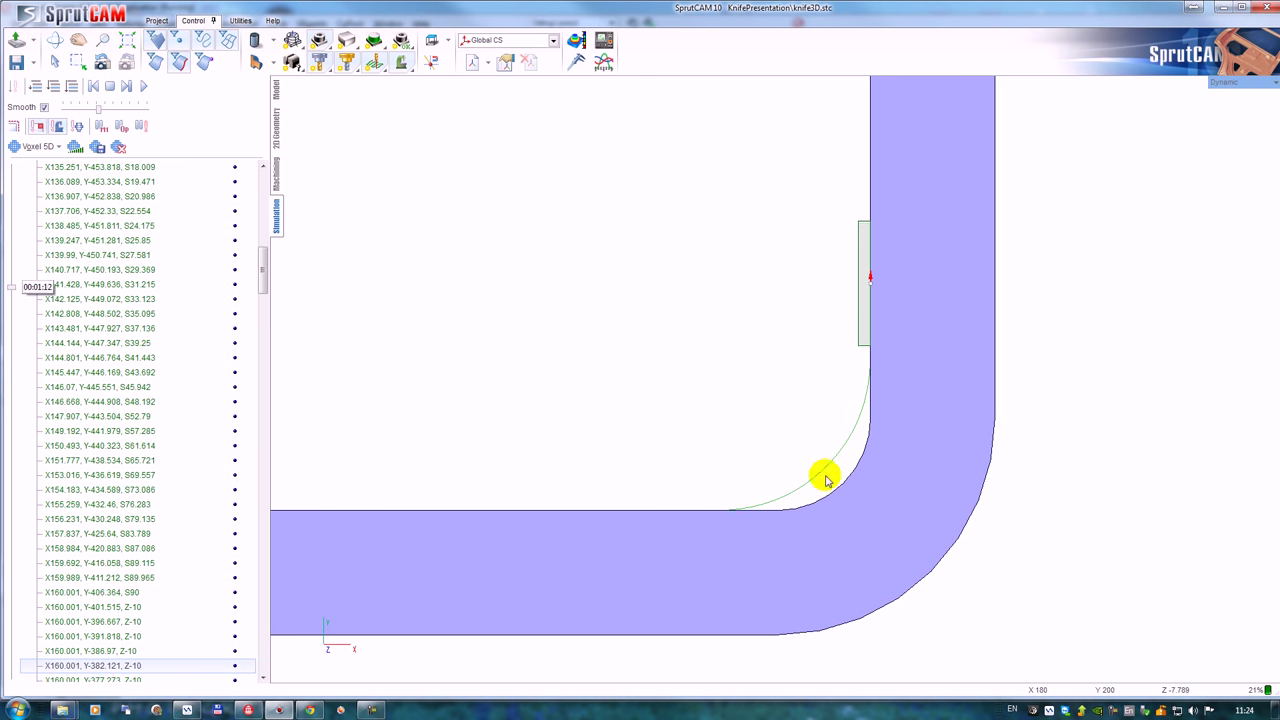
Vary the 5-axis mill's S (Spindle Position) in its setup to rotate the knife about its axis above both frames.
{"action": "scroll", "coordinate": [823, 474], "scroll_direction": "down", "scroll_amount": 5}
{"action": "middle_click_drag", "start_coordinate": [725, 461], "coordinate": [714, 430]}
{"action": "scroll", "coordinate": [741, 453], "scroll_direction": "down", "scroll_amount": 3}
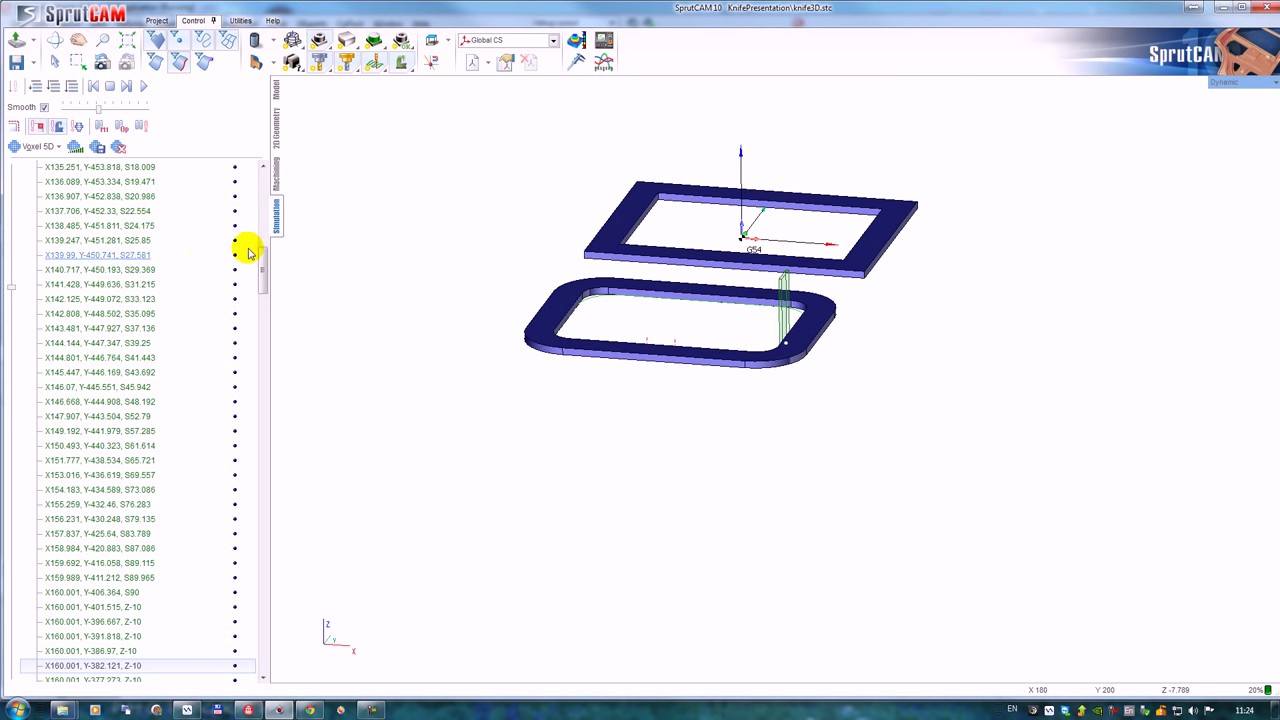
{"action": "left_click_drag", "start_coordinate": [266, 266], "coordinate": [266, 180]}
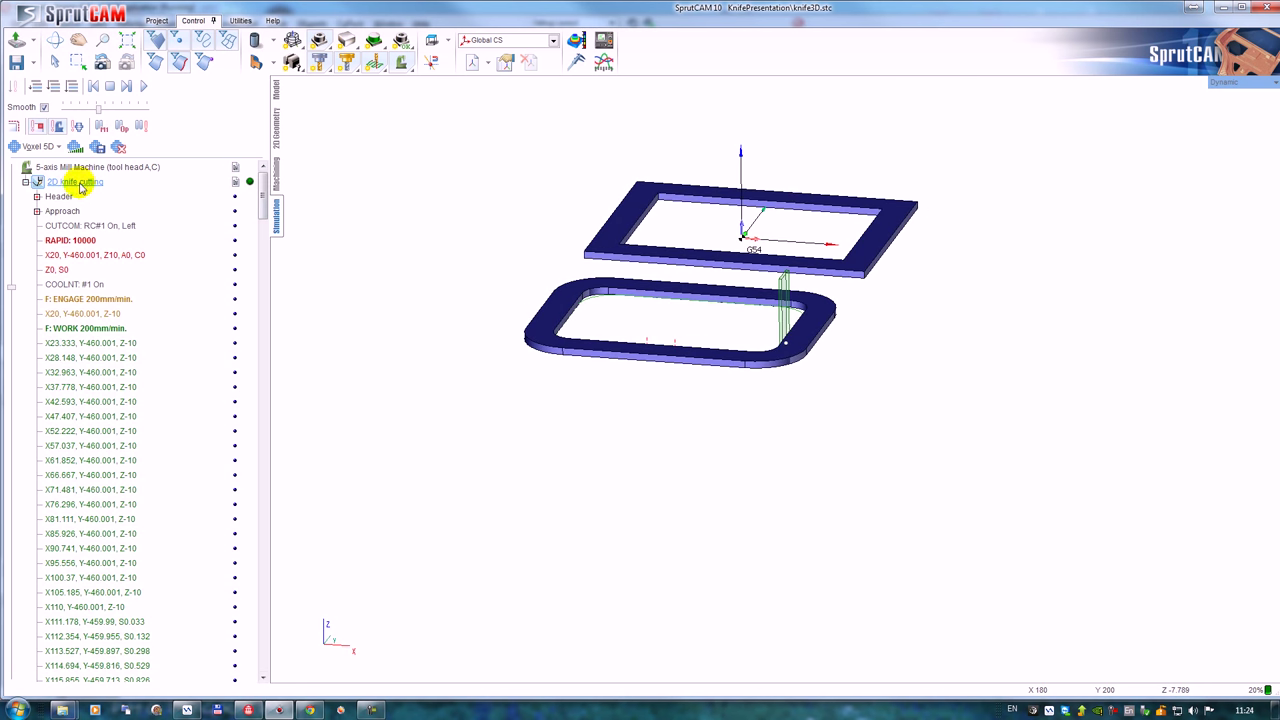
{"action": "left_click", "coordinate": [278, 179]}
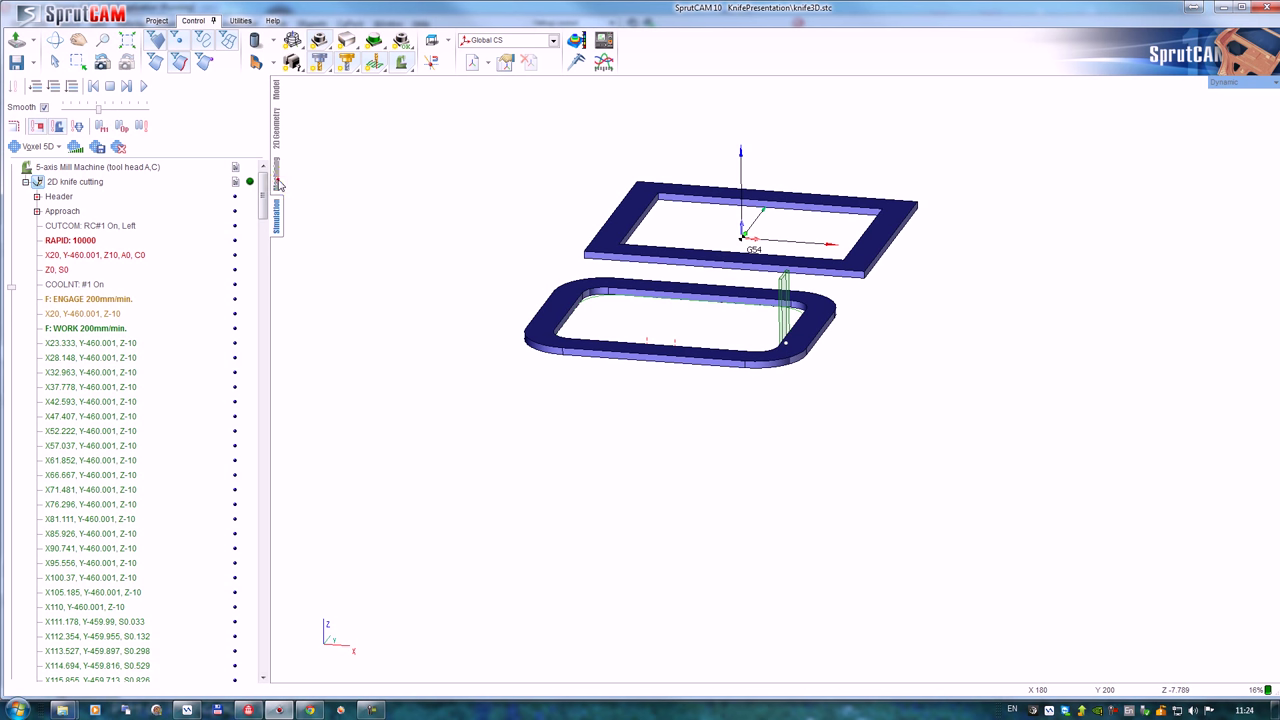
{"action": "left_click", "coordinate": [23, 123]}
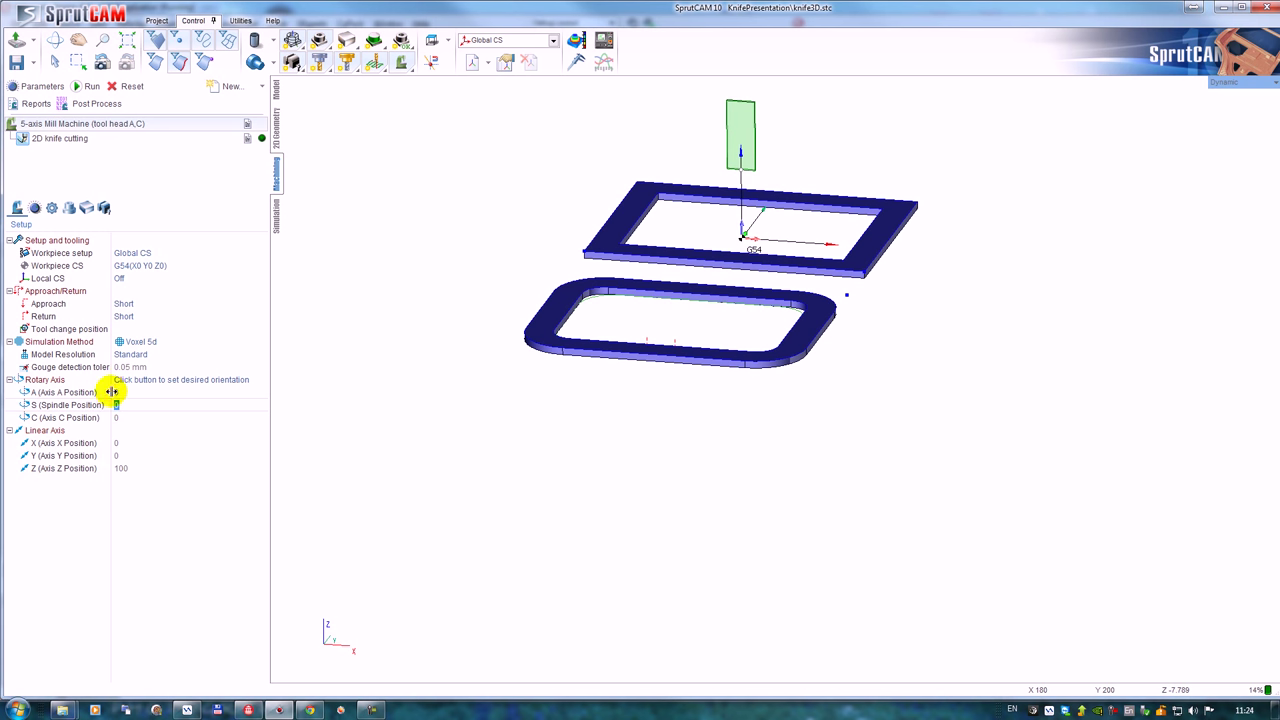
{"action": "scroll", "coordinate": [134, 408], "scroll_direction": "up", "scroll_amount": 12}
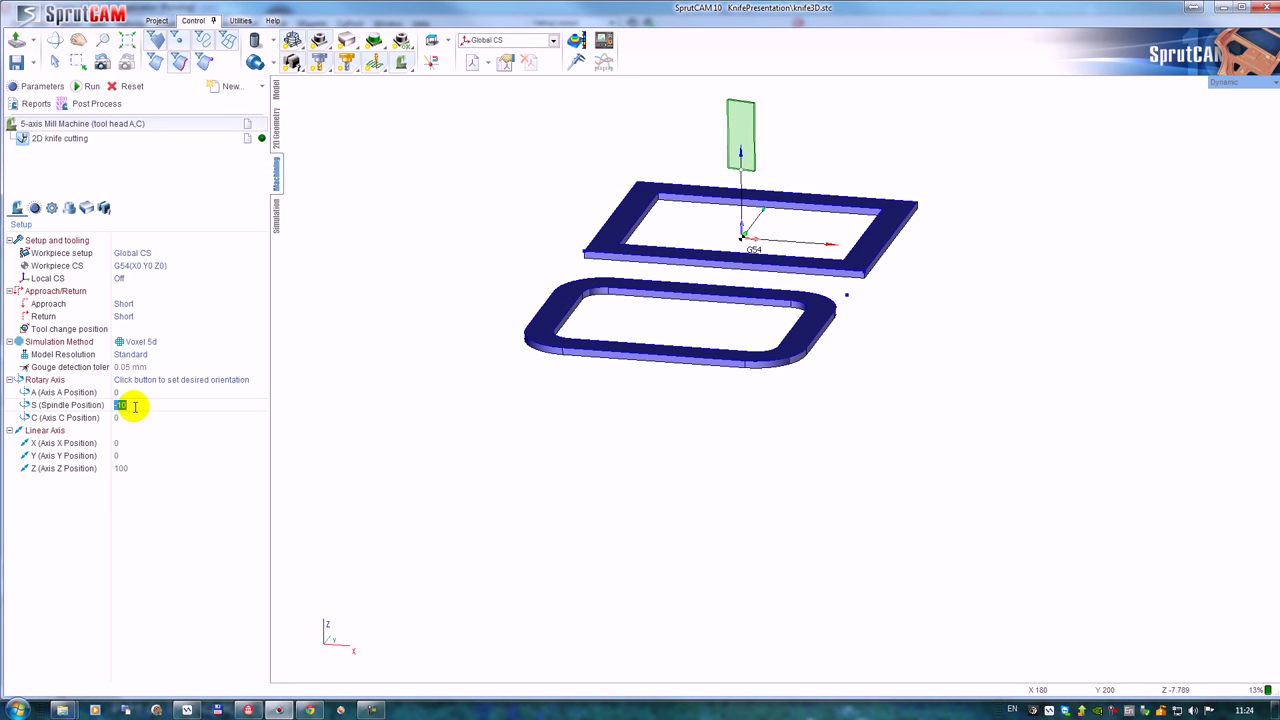
{"action": "scroll", "coordinate": [136, 407], "scroll_direction": "down", "scroll_amount": 11}
{"action": "scroll", "coordinate": [136, 407], "scroll_direction": "up", "scroll_amount": 4}
{"action": "scroll", "coordinate": [136, 407], "scroll_direction": "down", "scroll_amount": 3}
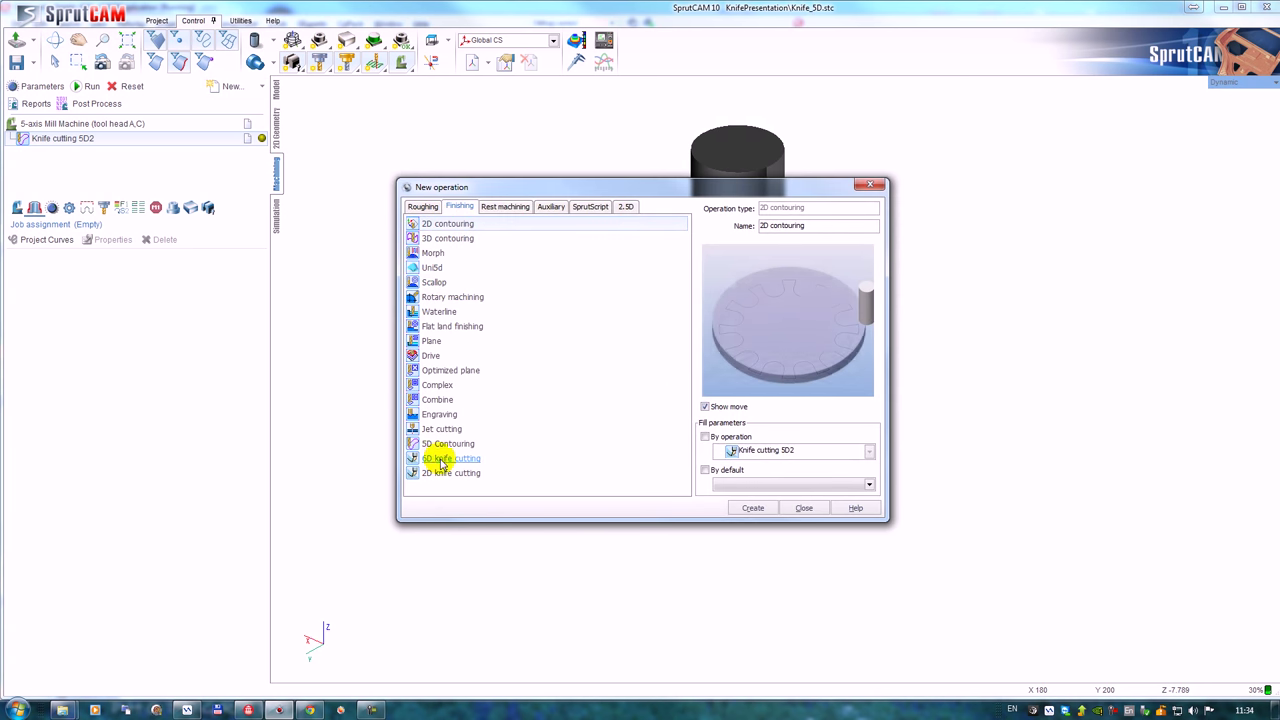
Preview the 6D knife cutting operation type without creating it, and examine the tool parameters of the existing Knife cutting 5D2 operation.
{"action": "left_click", "coordinate": [440, 459]}
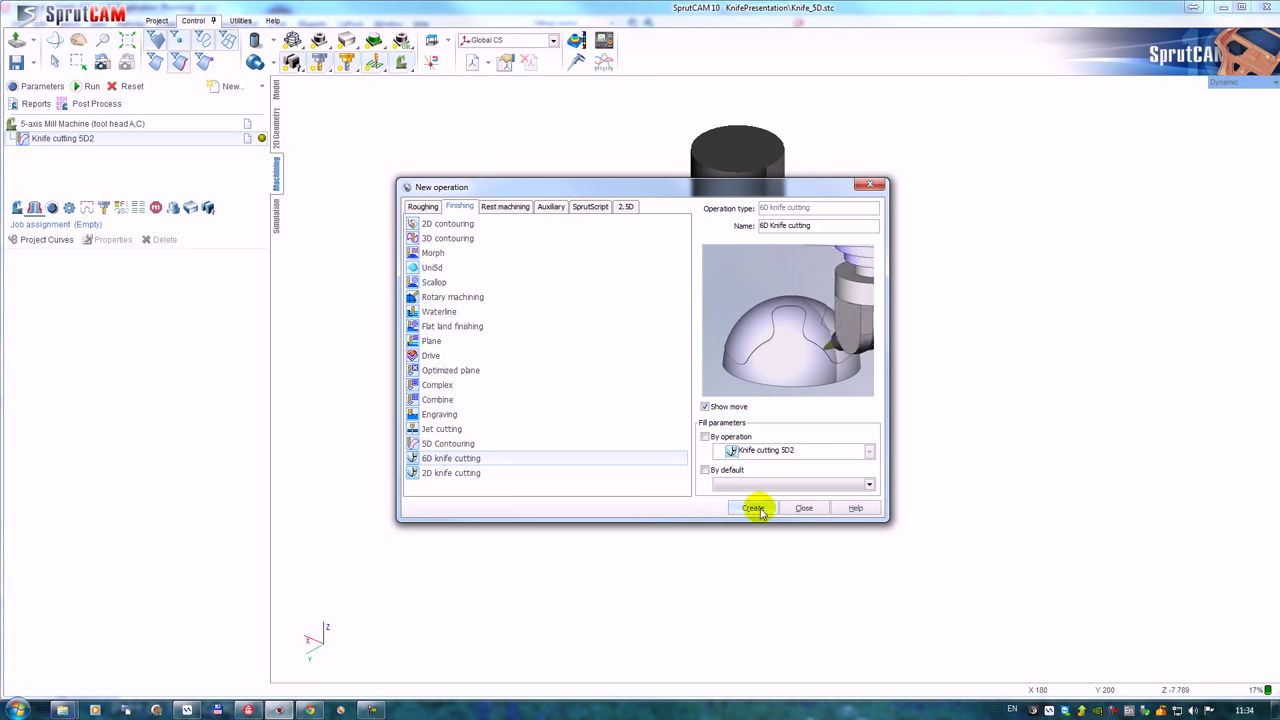
{"action": "left_click", "coordinate": [805, 509]}
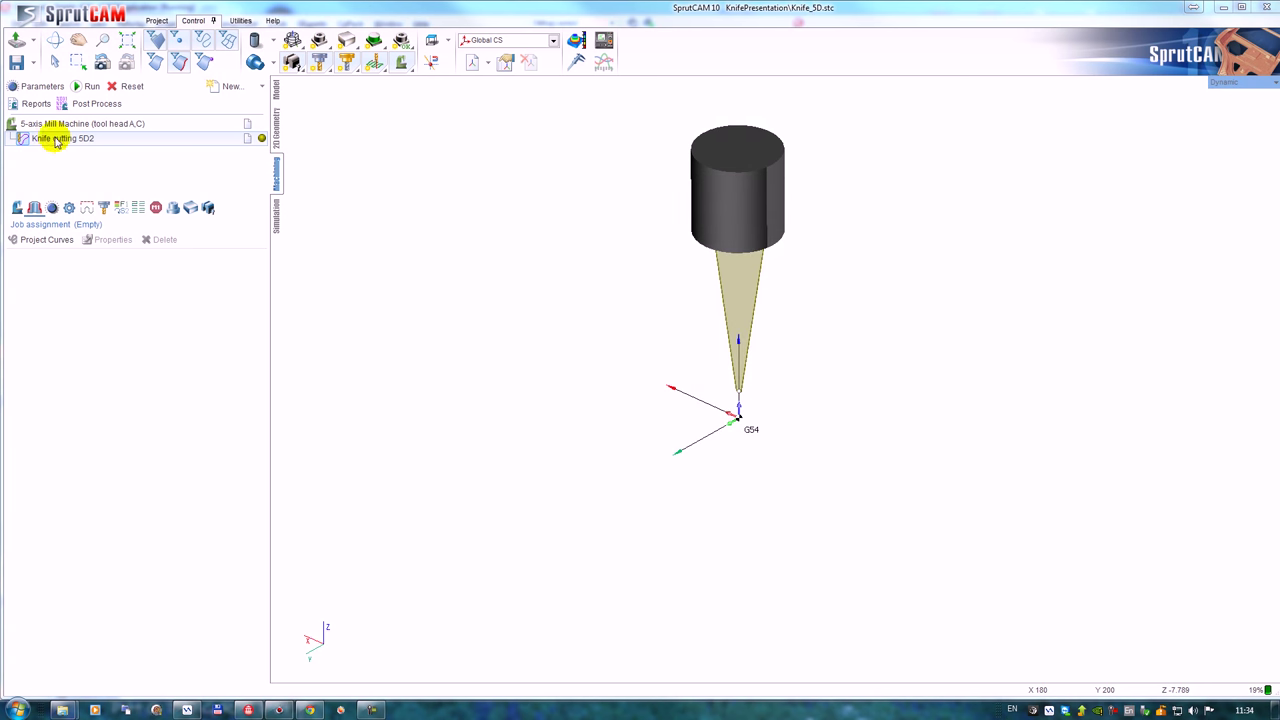
{"action": "left_click", "coordinate": [102, 208]}
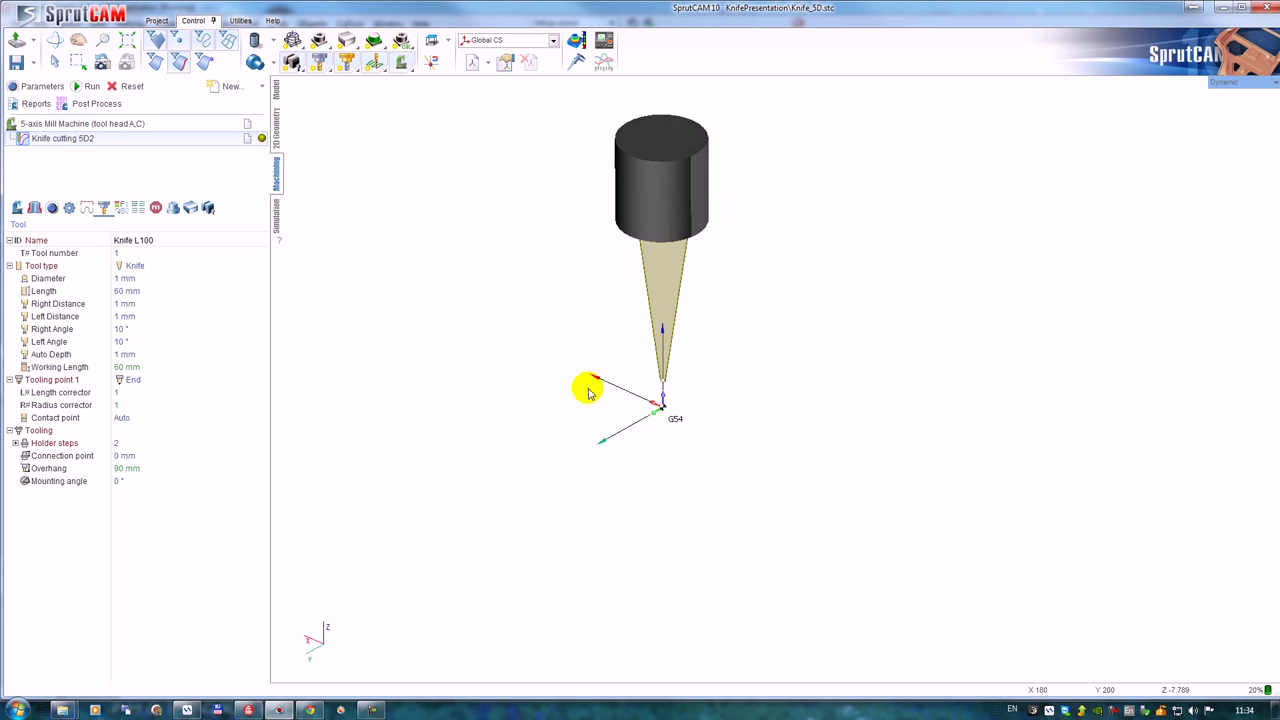
{"action": "scroll", "coordinate": [688, 292], "scroll_direction": "up", "scroll_amount": 3}
{"action": "middle_click_drag", "start_coordinate": [653, 278], "coordinate": [606, 316]}
{"action": "scroll", "coordinate": [605, 316], "scroll_direction": "down", "scroll_amount": 1}
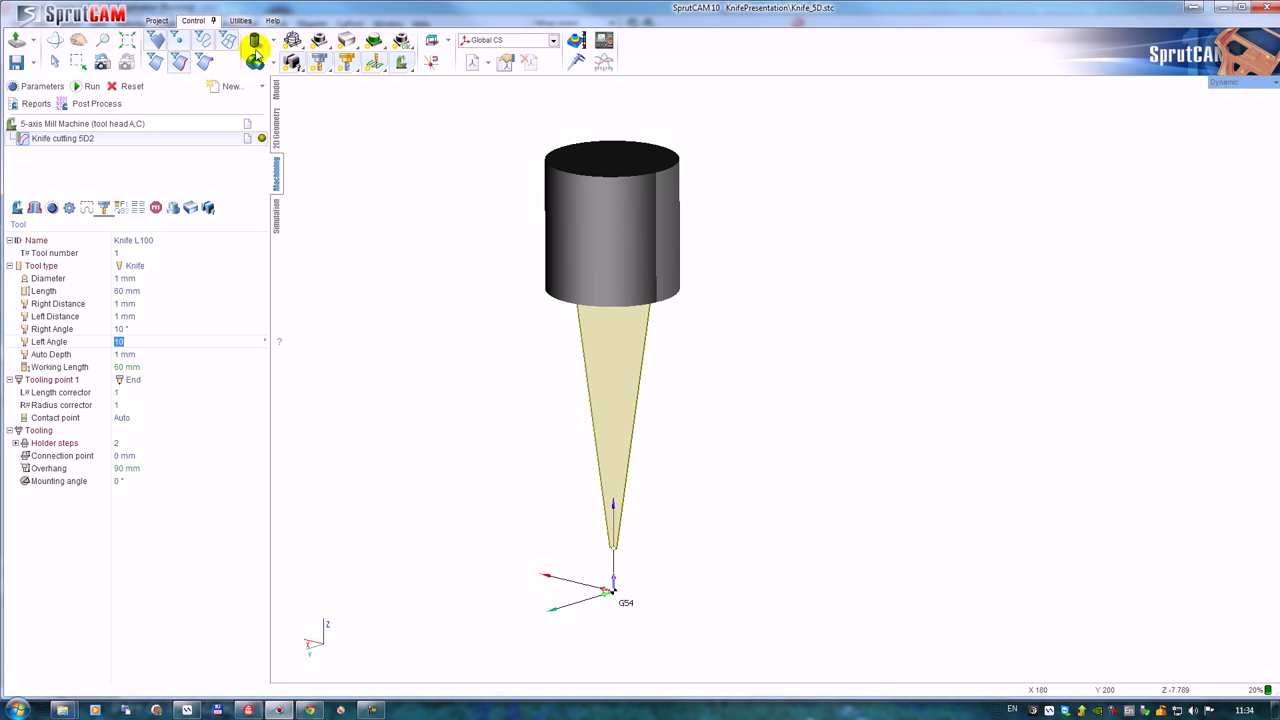
Display the domed part model and orient it so the curved rectangular outline on its side faces the viewer.
{"action": "left_click", "coordinate": [293, 41]}
{"action": "left_click", "coordinate": [320, 41]}
{"action": "scroll", "coordinate": [560, 284], "scroll_direction": "down", "scroll_amount": 2}
{"action": "middle_click_drag", "start_coordinate": [580, 289], "coordinate": [585, 305]}
{"action": "right_click_drag", "start_coordinate": [585, 305], "coordinate": [597, 329]}
{"action": "scroll", "coordinate": [598, 328], "scroll_direction": "up", "scroll_amount": 2}
{"action": "middle_click_drag", "start_coordinate": [598, 342], "coordinate": [662, 391]}
{"action": "right_click_drag", "start_coordinate": [655, 380], "coordinate": [634, 358]}
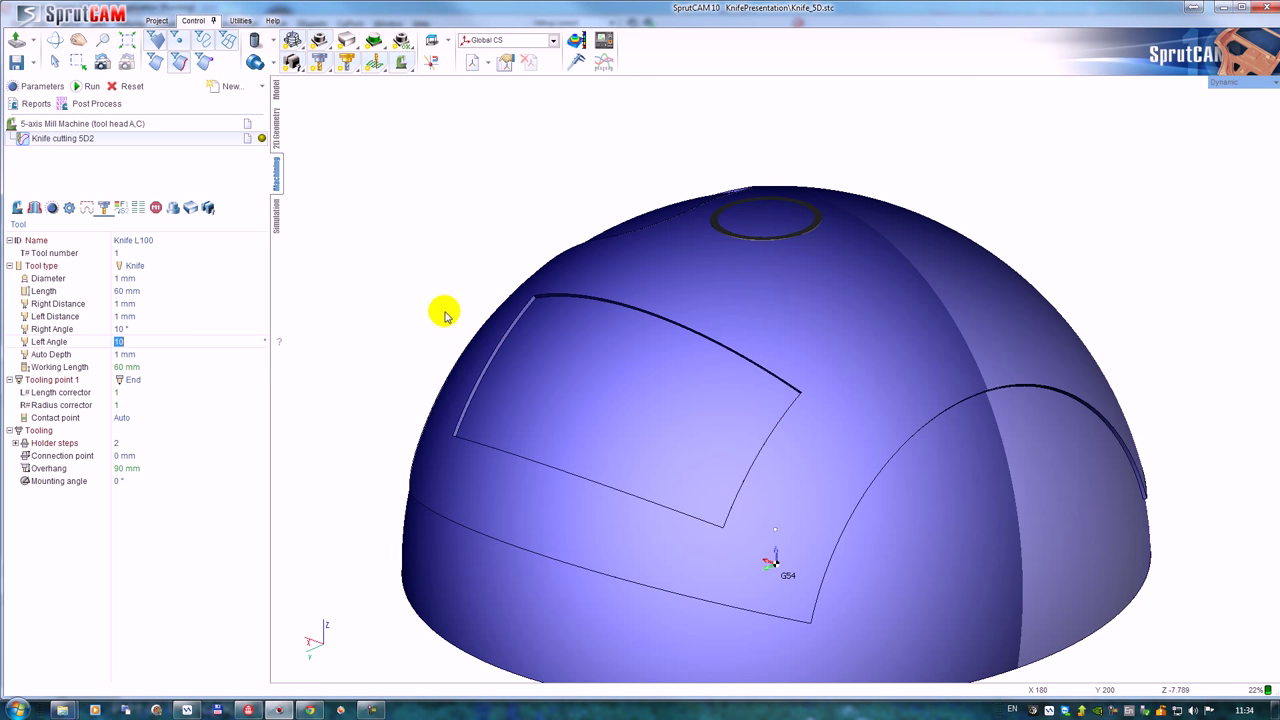
{"action": "right_click_drag", "start_coordinate": [484, 345], "coordinate": [499, 353]}
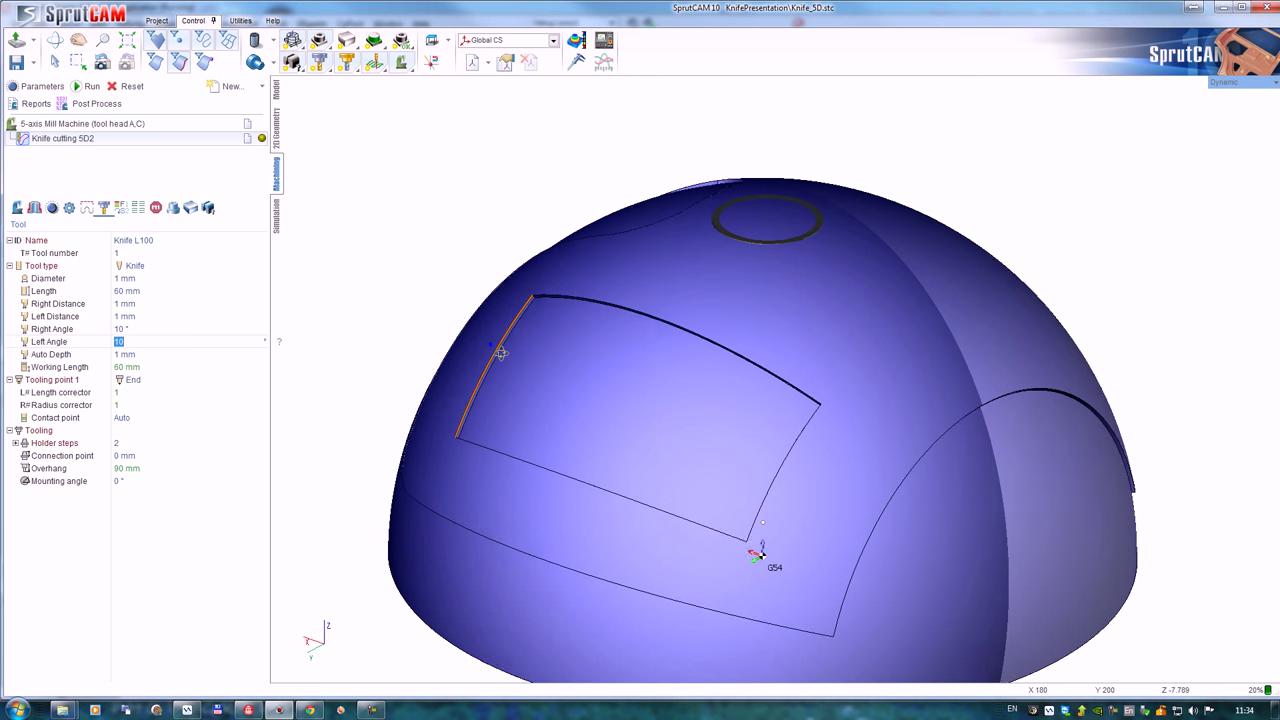
{"action": "middle_click_drag", "start_coordinate": [498, 331], "coordinate": [484, 294]}
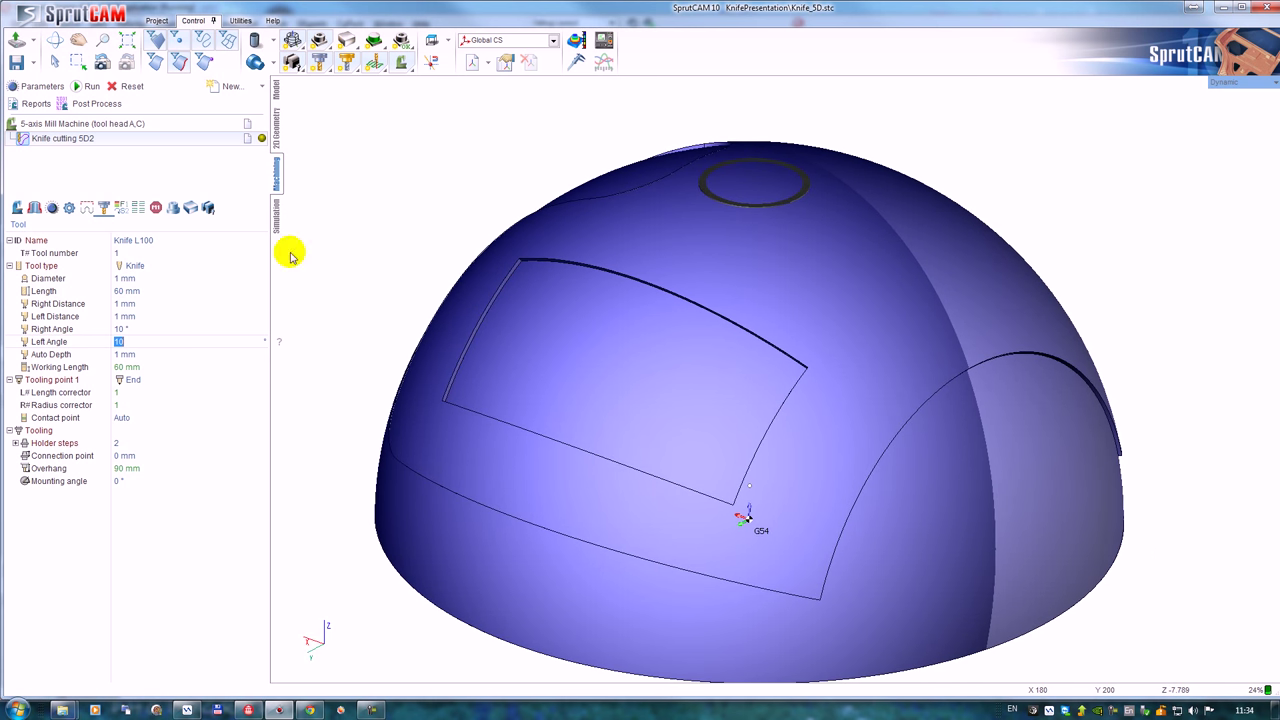
Add the edges of the curved rectangular cutout on the dome's side to the job assignment as a projected curve.
{"action": "left_click", "coordinate": [35, 209]}
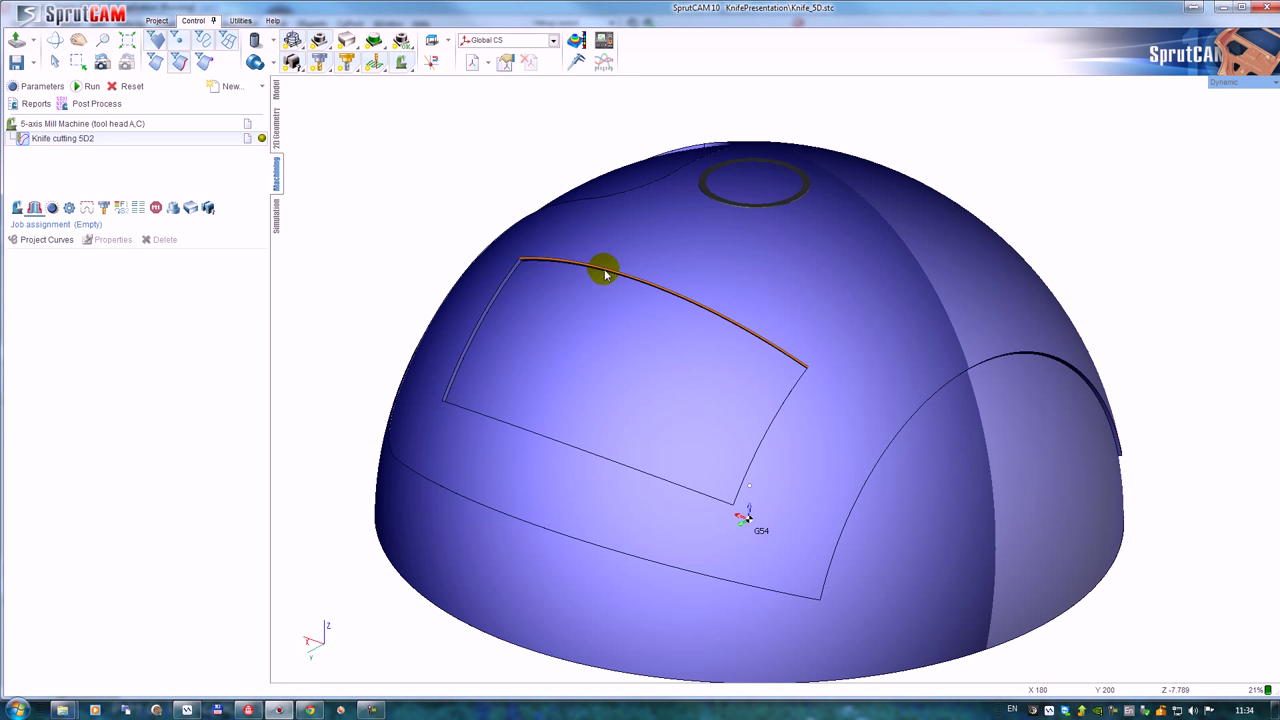
{"action": "left_click", "coordinate": [505, 283]}
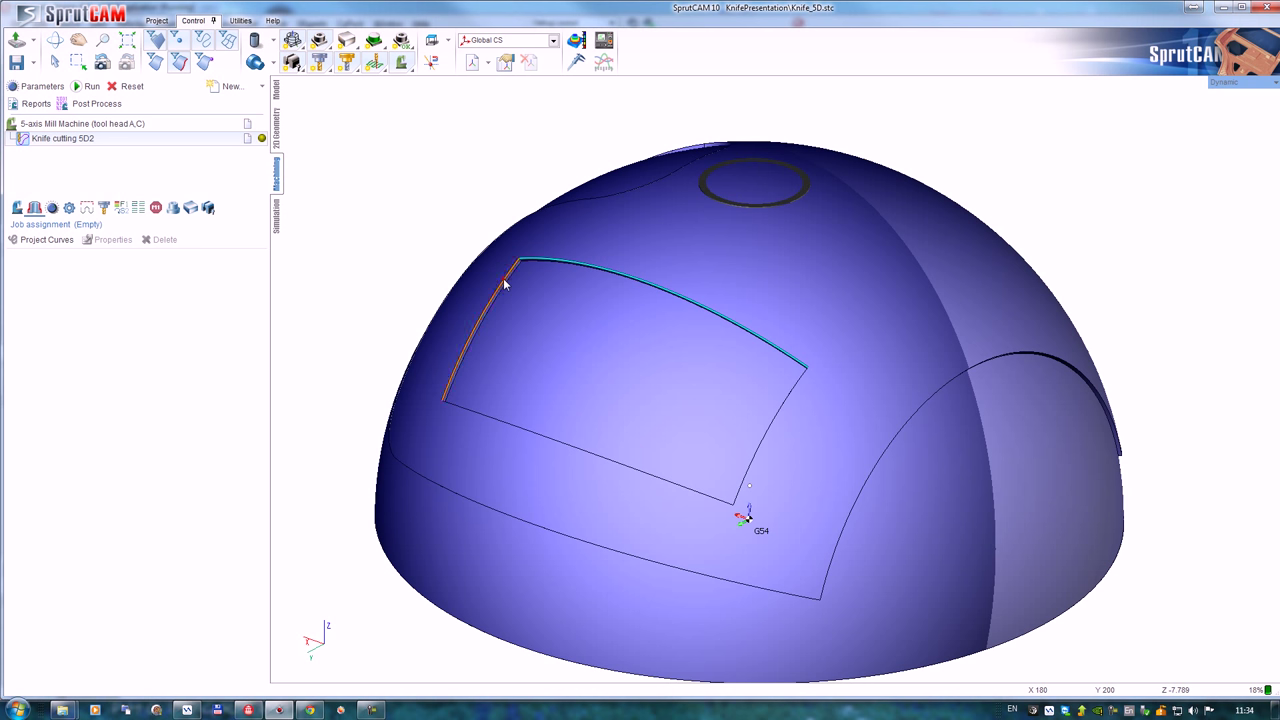
{"action": "left_click", "coordinate": [762, 450]}
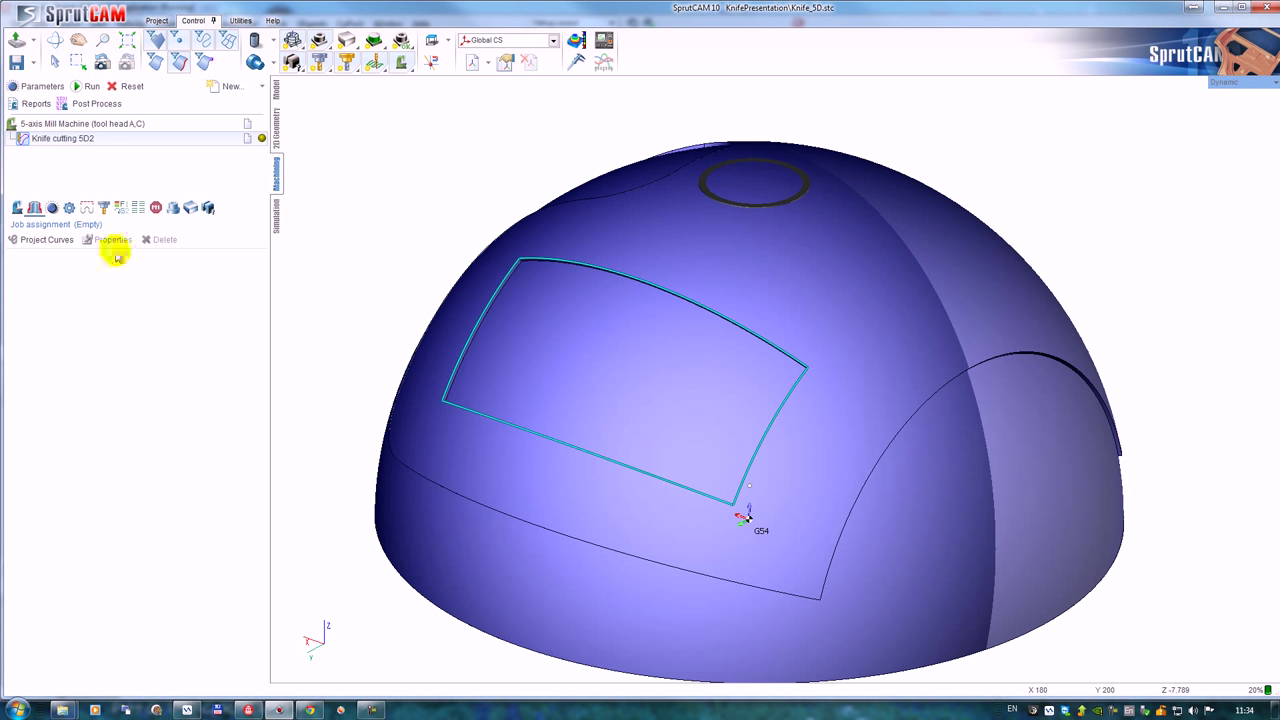
{"action": "left_click", "coordinate": [58, 240]}
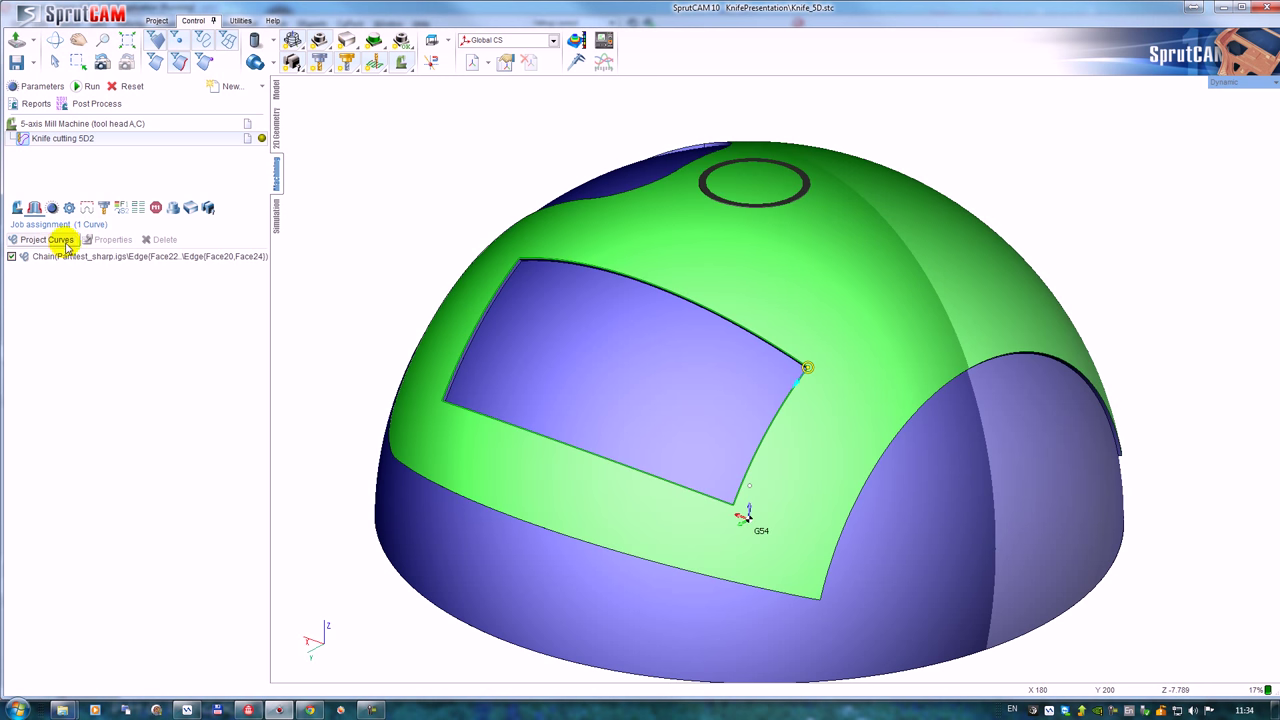
Switch the rectangular curve's reference surface from the dome's outer face to the thin side walls, and calculate the toolpath.
{"action": "left_click", "coordinate": [687, 304]}
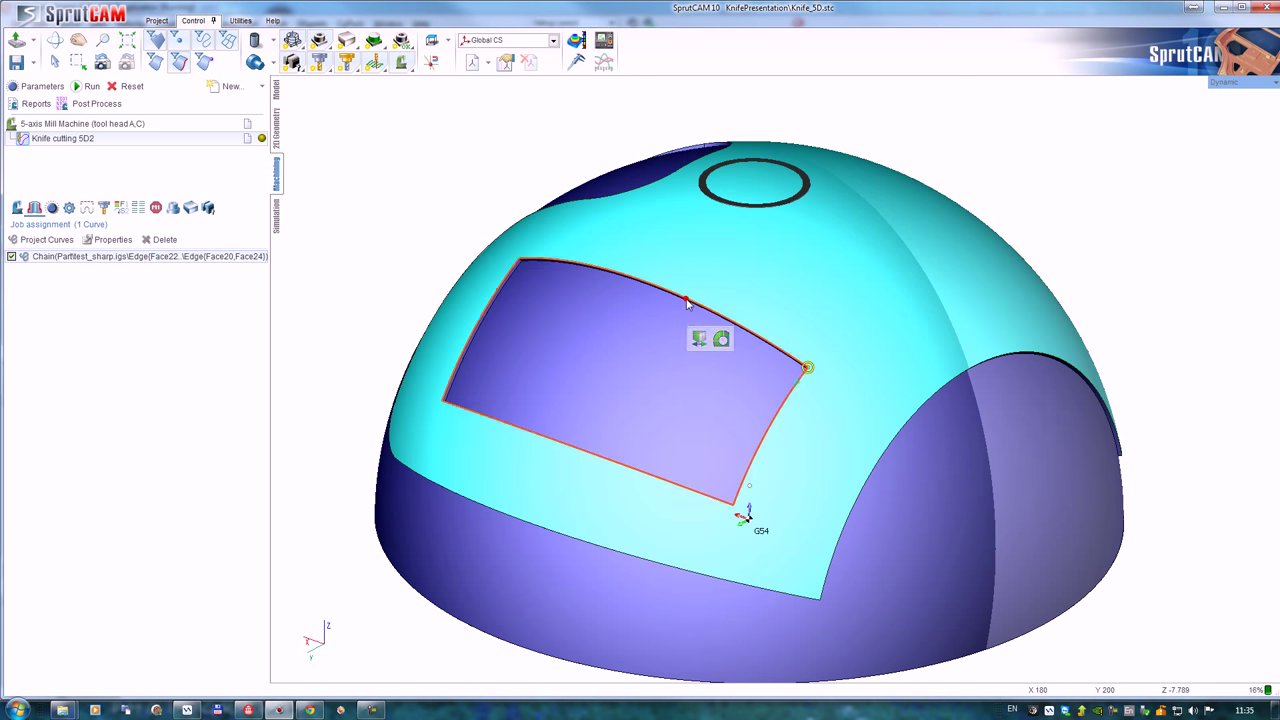
{"action": "left_click", "coordinate": [698, 338]}
{"action": "left_click", "coordinate": [539, 315]}
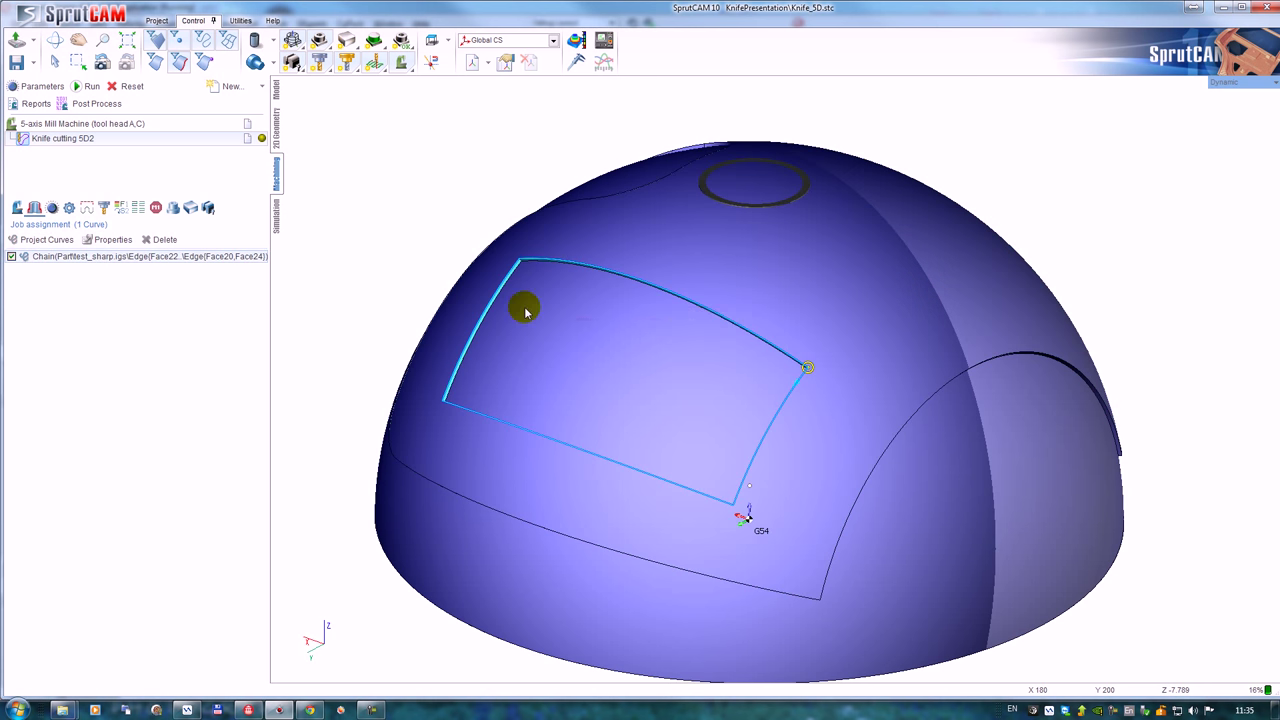
{"action": "mouse_move", "coordinate": [707, 344]}
{"action": "middle_mouse_down"}
{"action": "mouse_move", "coordinate": [728, 328]}
{"action": "mouse_move", "coordinate": [732, 343]}
{"action": "middle_mouse_up"}
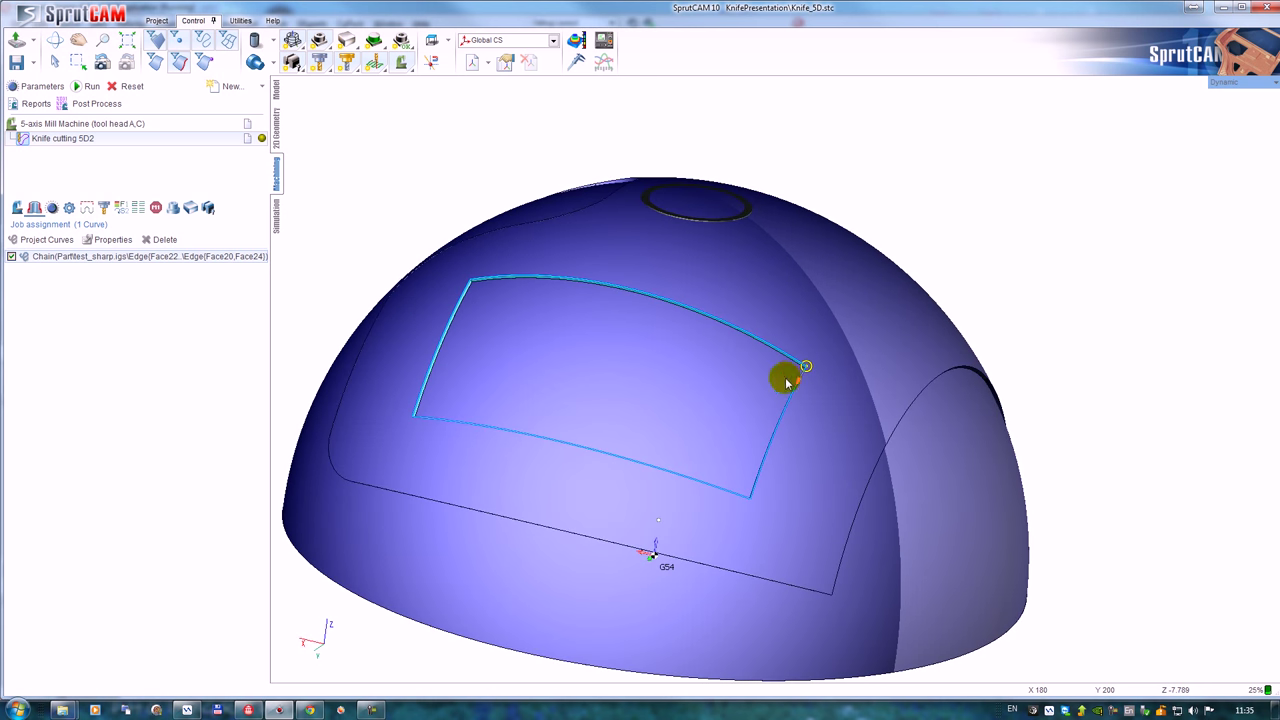
{"action": "left_click", "coordinate": [89, 87]}
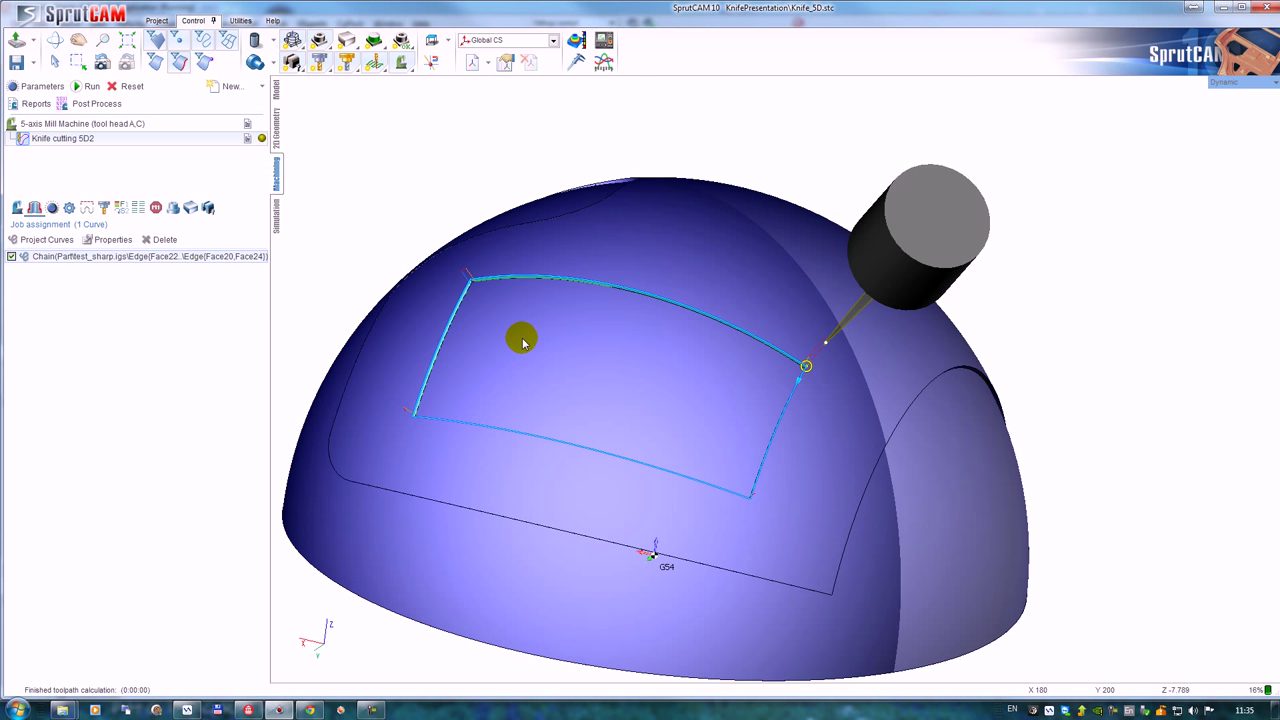
Expand the Knife cutting 5D2 moves in simulation and follow the knife from its approach onto the cutout's first edge.
{"action": "middle_click_drag", "start_coordinate": [517, 337], "coordinate": [617, 414]}
{"action": "left_click", "coordinate": [291, 226]}
{"action": "left_click", "coordinate": [26, 183]}
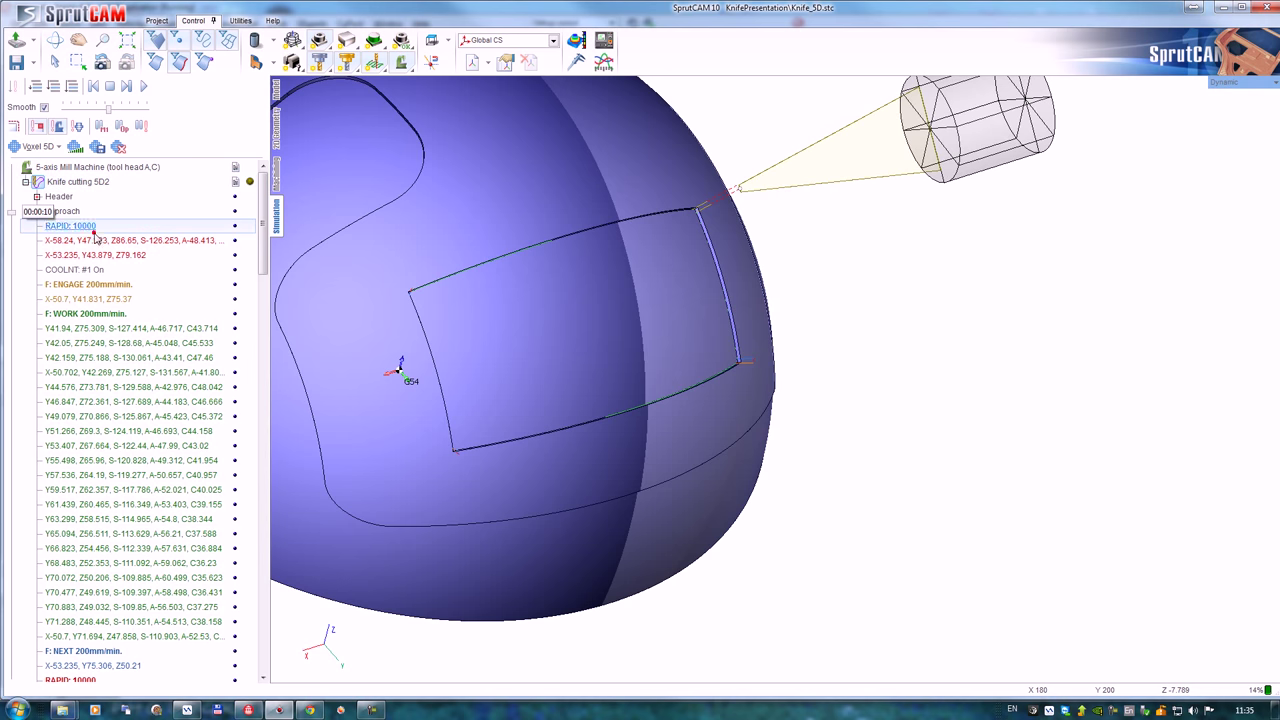
{"action": "left_click_drag", "start_coordinate": [330, 293], "coordinate": [830, 372]}
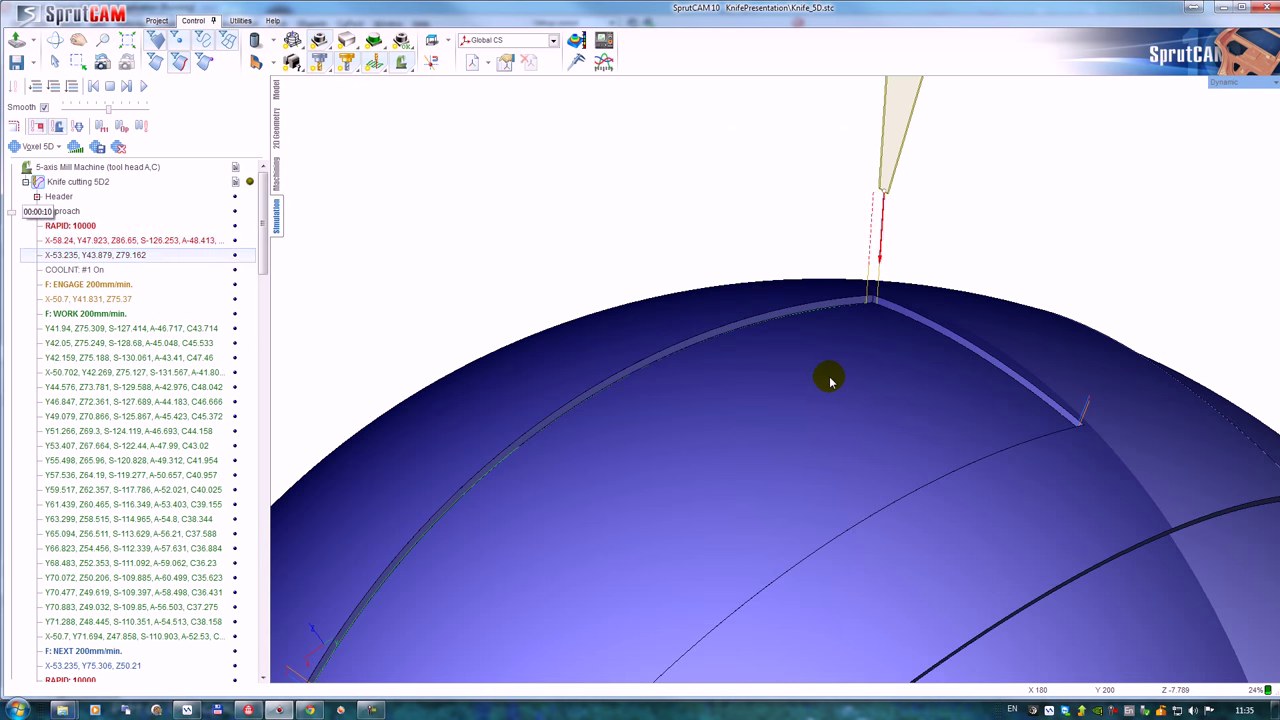
{"action": "scroll", "coordinate": [868, 302], "scroll_direction": "up", "scroll_amount": 2}
{"action": "scroll", "coordinate": [868, 302], "scroll_direction": "up", "scroll_amount": 5}
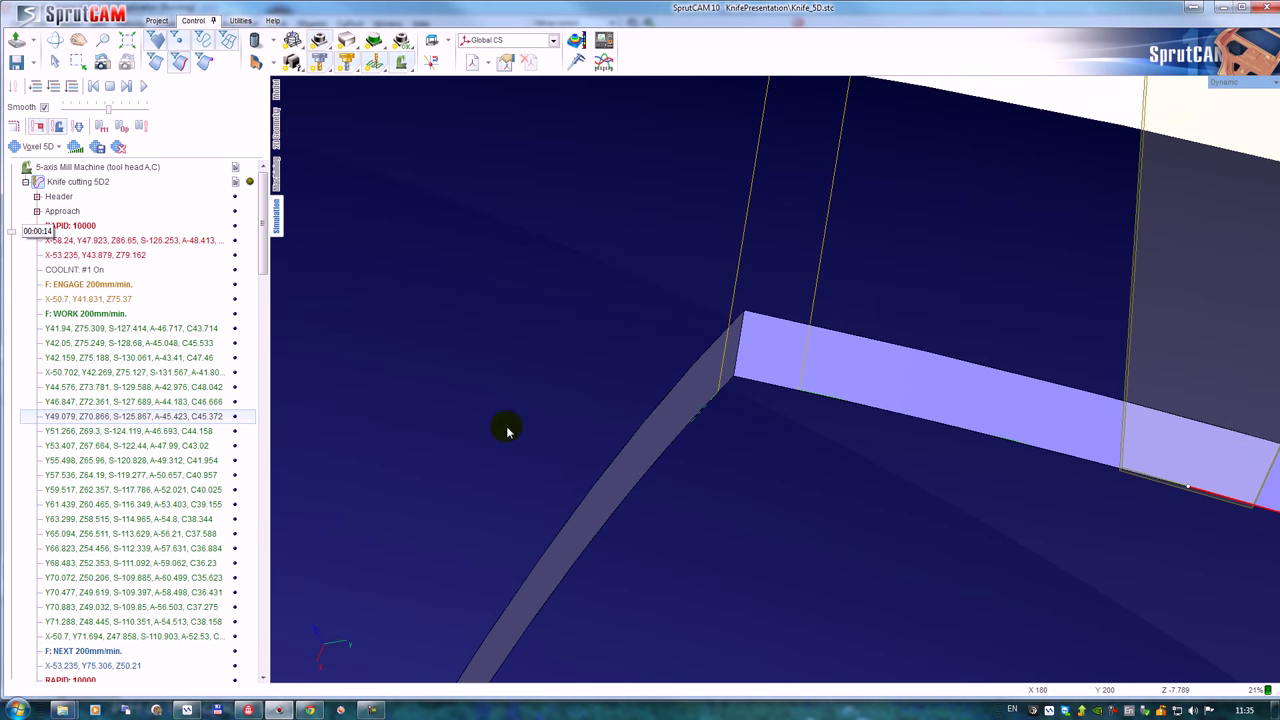
{"action": "scroll", "coordinate": [571, 357], "scroll_direction": "down", "scroll_amount": 3}
{"action": "scroll", "coordinate": [725, 418], "scroll_direction": "down", "scroll_amount": 3}
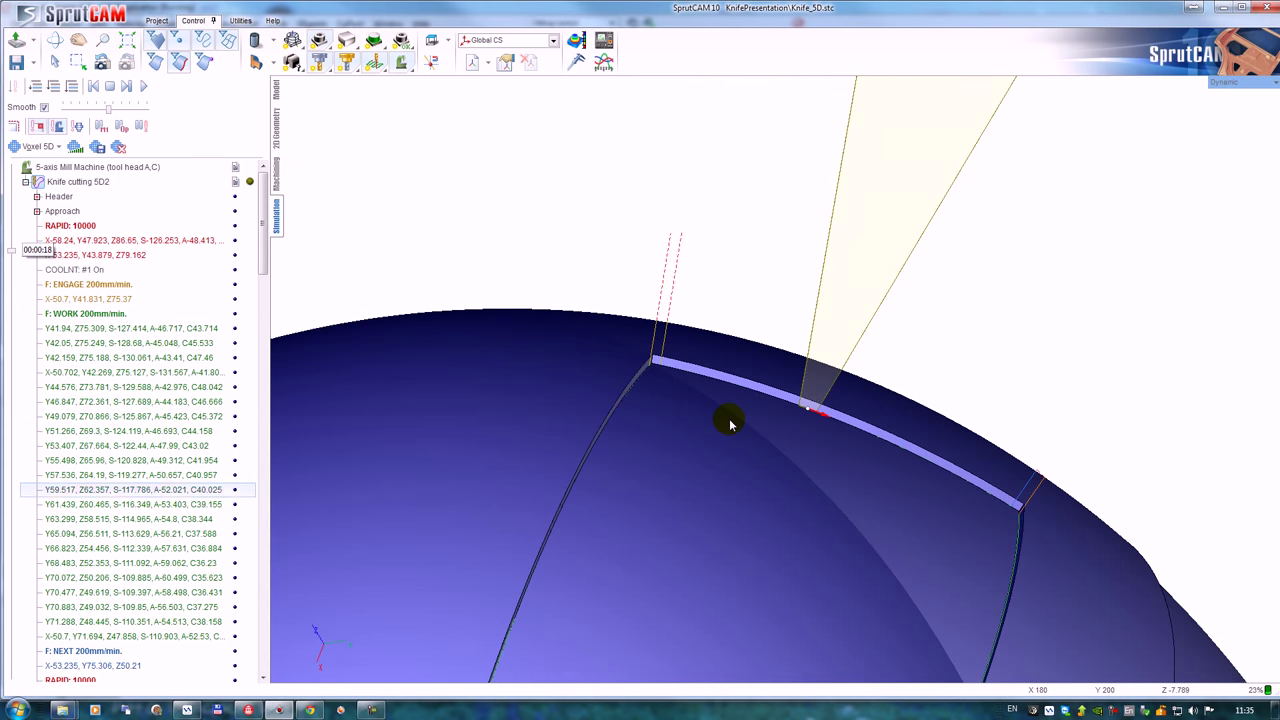
Continue stepping the simulation through the cutout's first sharp corner and examine how the knife moves onto the adjoining edge.
{"action": "scroll", "coordinate": [830, 377], "scroll_direction": "up", "scroll_amount": 3}
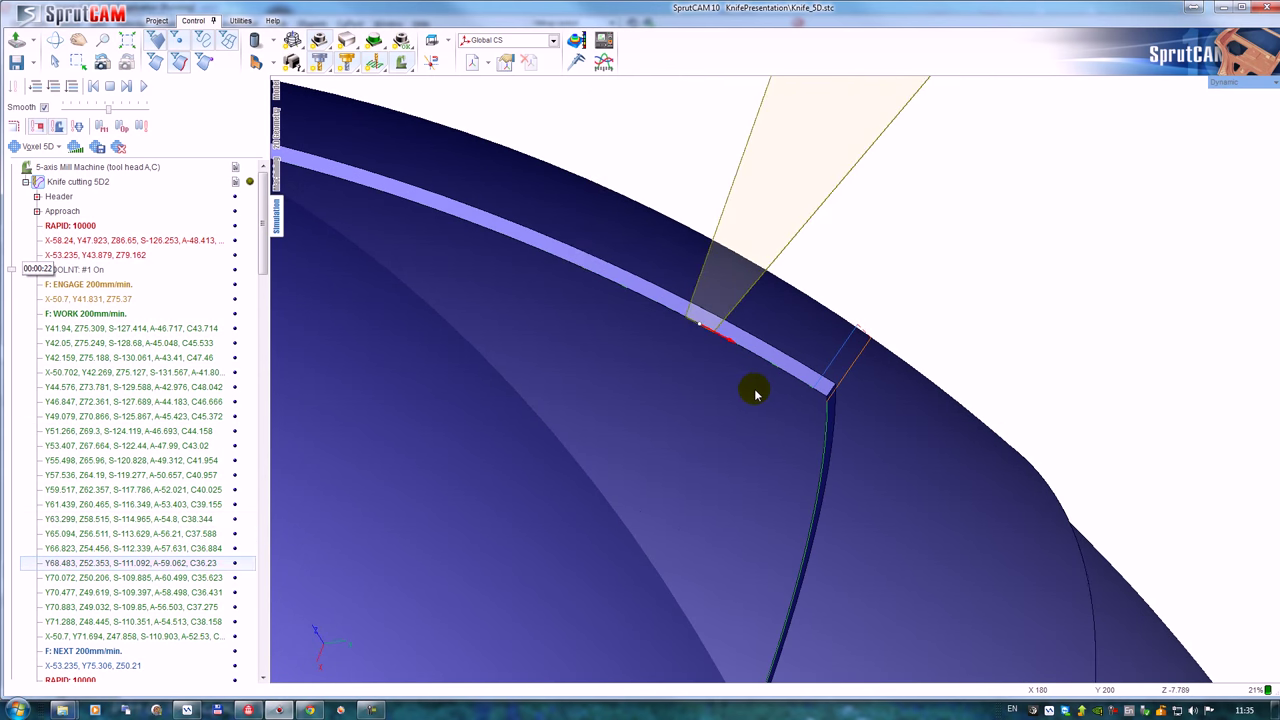
{"action": "scroll", "coordinate": [831, 394], "scroll_direction": "up", "scroll_amount": 3}
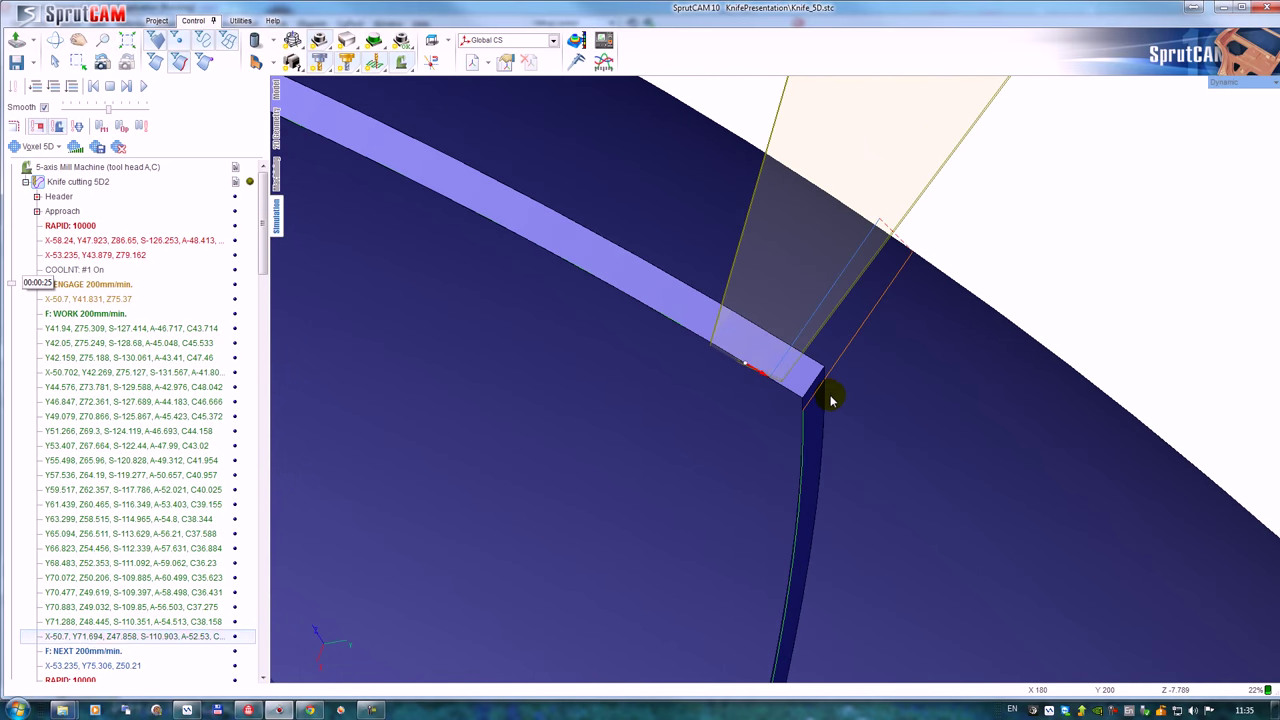
{"action": "scroll", "coordinate": [821, 394], "scroll_direction": "up", "scroll_amount": 2}
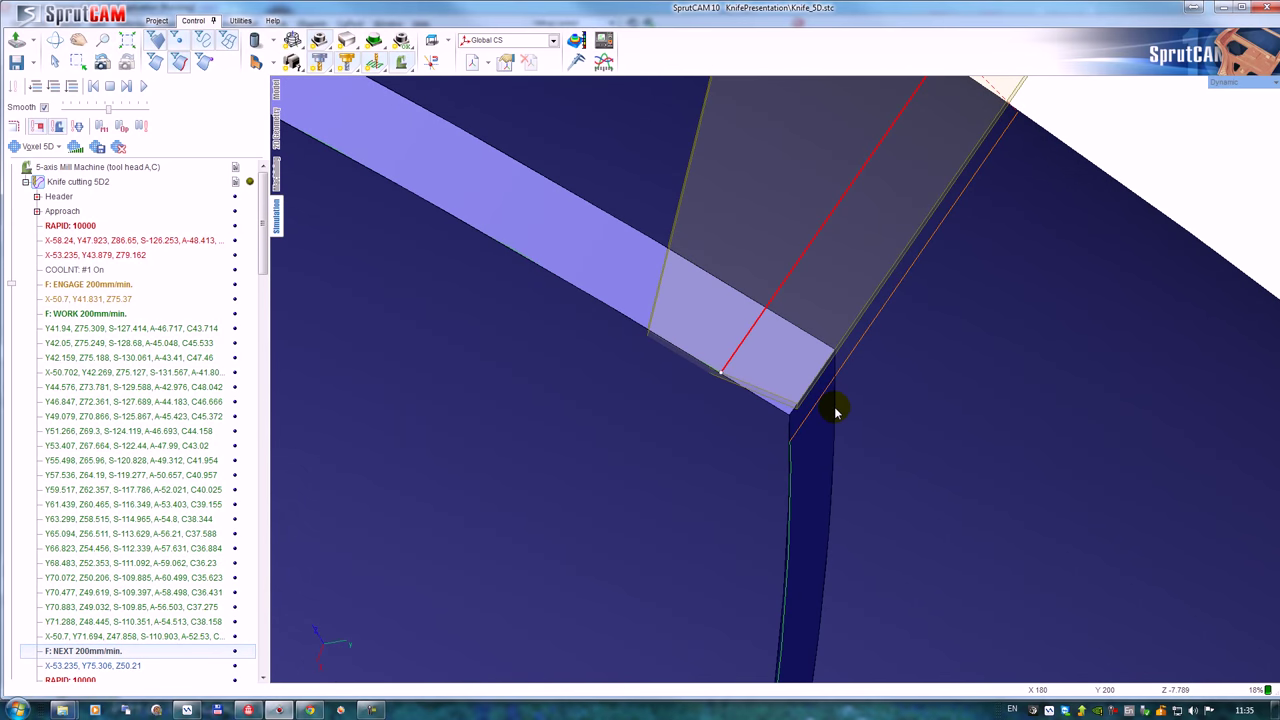
{"action": "scroll", "coordinate": [834, 406], "scroll_direction": "down", "scroll_amount": 1}
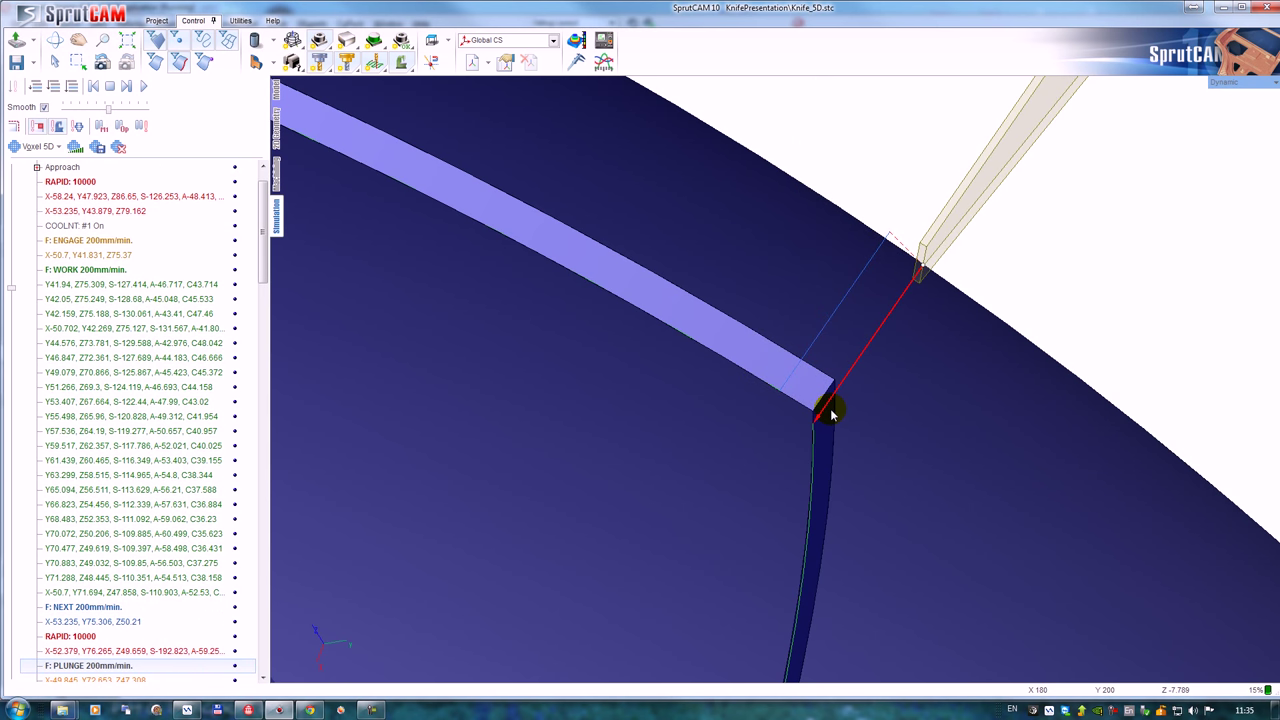
{"action": "right_click_drag", "start_coordinate": [816, 359], "coordinate": [837, 385]}
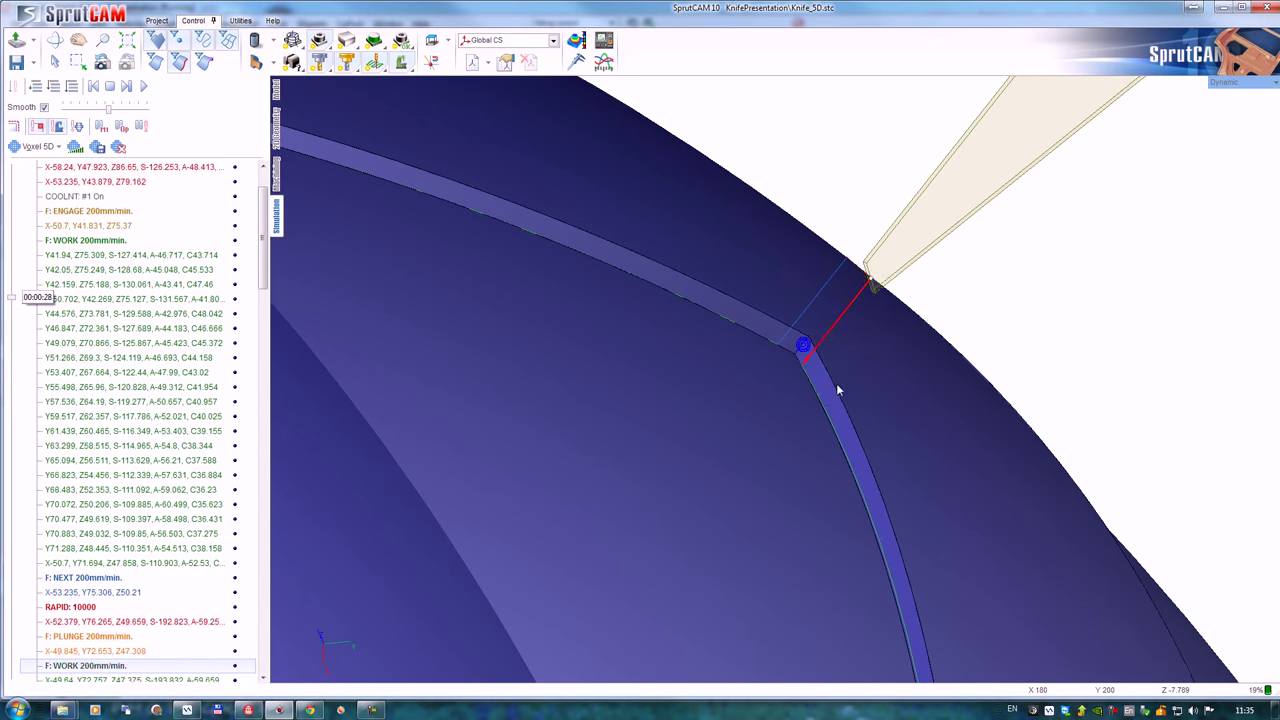
{"action": "scroll", "coordinate": [752, 364], "scroll_direction": "down", "scroll_amount": 3}
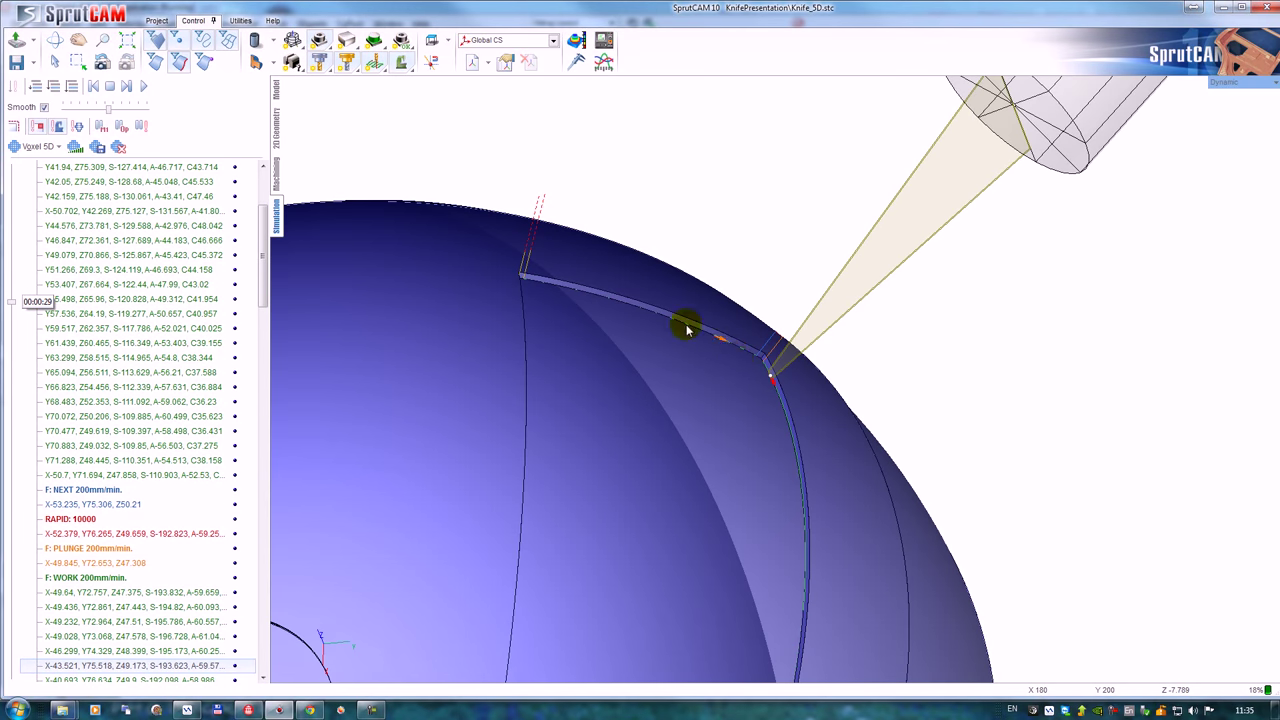
{"action": "scroll", "coordinate": [638, 316], "scroll_direction": "down", "scroll_amount": 5}
Simulate the whole Knife cutting 5D2 operation from its start at an adjusted speed and follow the knife around the rectangular cutout.
{"action": "right_click_drag", "start_coordinate": [655, 364], "coordinate": [548, 402]}
{"action": "left_click_drag", "start_coordinate": [263, 281], "coordinate": [263, 242]}
{"action": "left_click", "coordinate": [96, 182]}
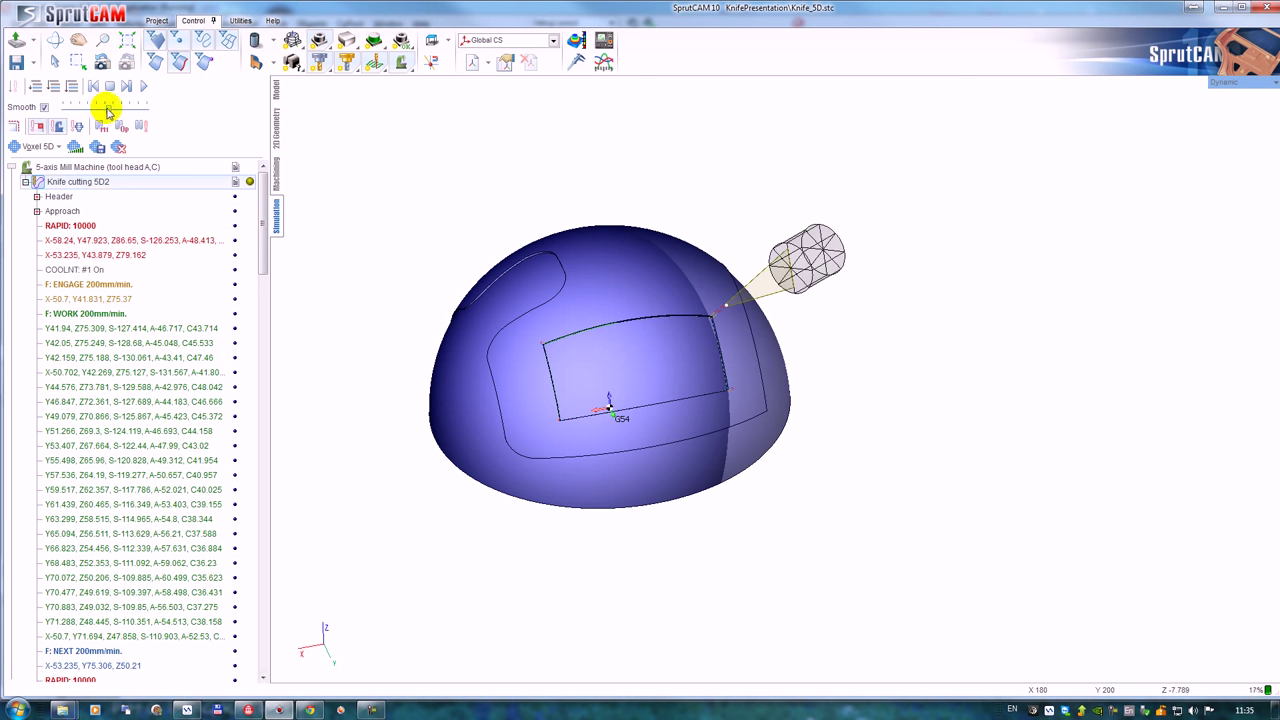
{"action": "left_click", "coordinate": [145, 87]}
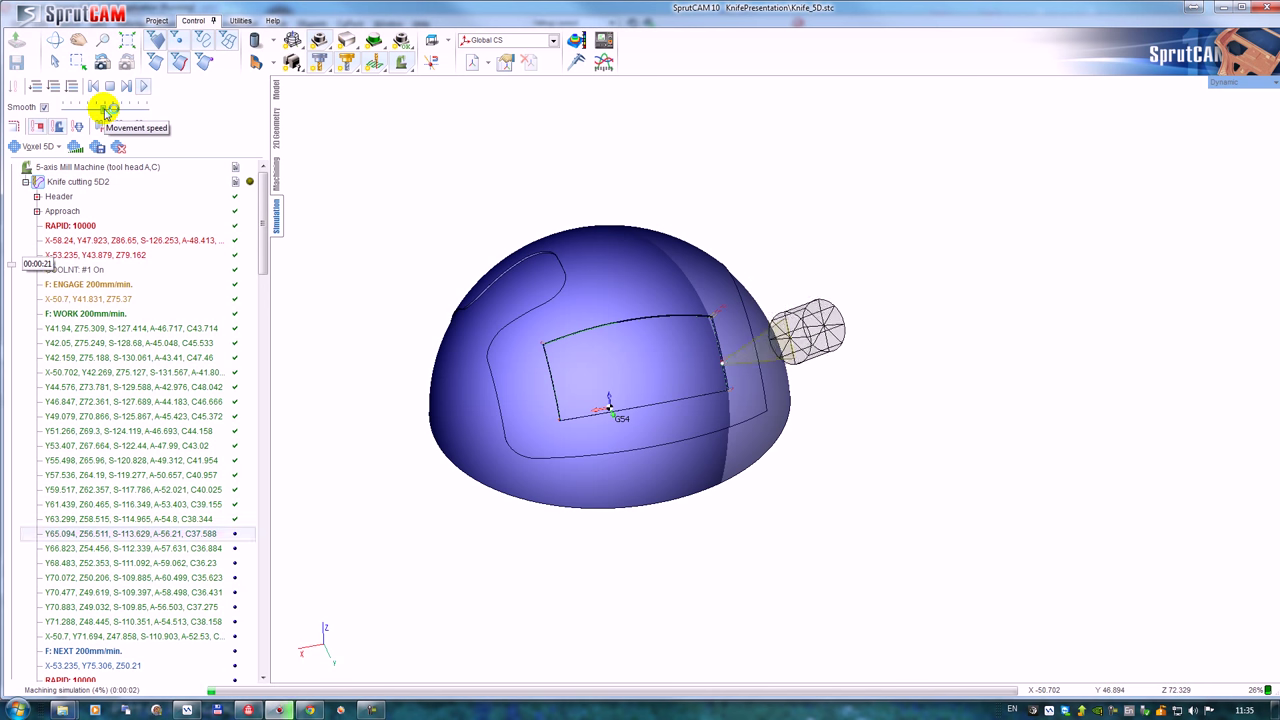
{"action": "left_click_drag", "start_coordinate": [94, 114], "coordinate": [114, 117]}
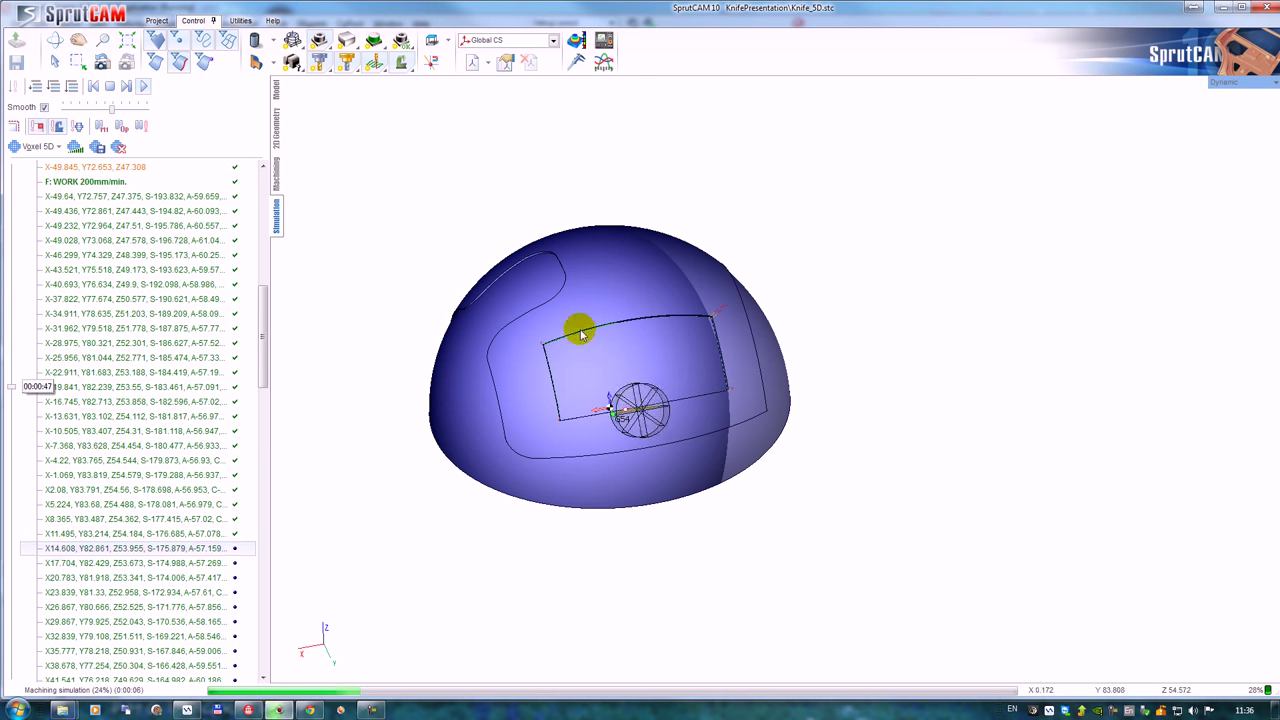
{"action": "mouse_move", "coordinate": [578, 328]}
{"action": "middle_mouse_down"}
{"action": "mouse_move", "coordinate": [412, 295]}
{"action": "mouse_move", "coordinate": [417, 363]}
{"action": "mouse_move", "coordinate": [598, 336]}
{"action": "middle_mouse_up"}
{"action": "scroll", "coordinate": [600, 334], "scroll_direction": "up", "scroll_amount": 5}
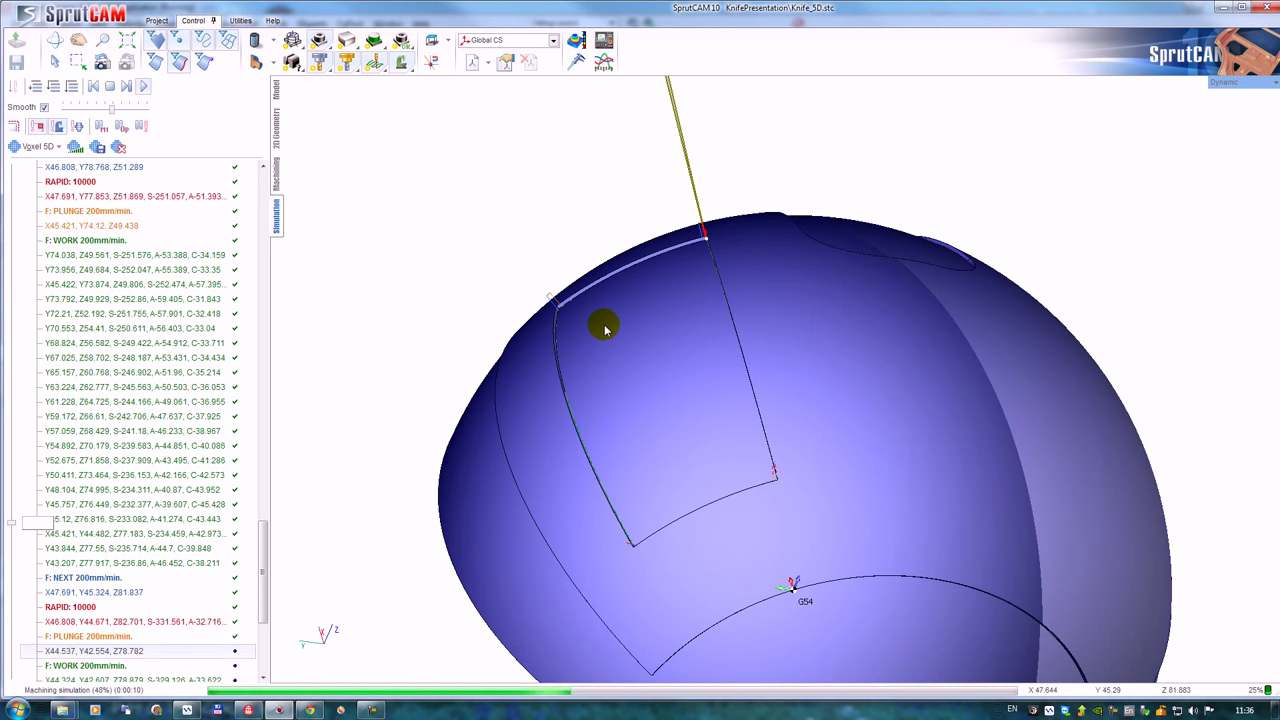
{"action": "scroll", "coordinate": [626, 329], "scroll_direction": "down", "scroll_amount": 5}
{"action": "middle_click_drag", "start_coordinate": [632, 322], "coordinate": [666, 329]}
{"action": "middle_click_drag", "start_coordinate": [781, 350], "coordinate": [660, 350]}
{"action": "middle_click_drag", "start_coordinate": [732, 373], "coordinate": [918, 414]}
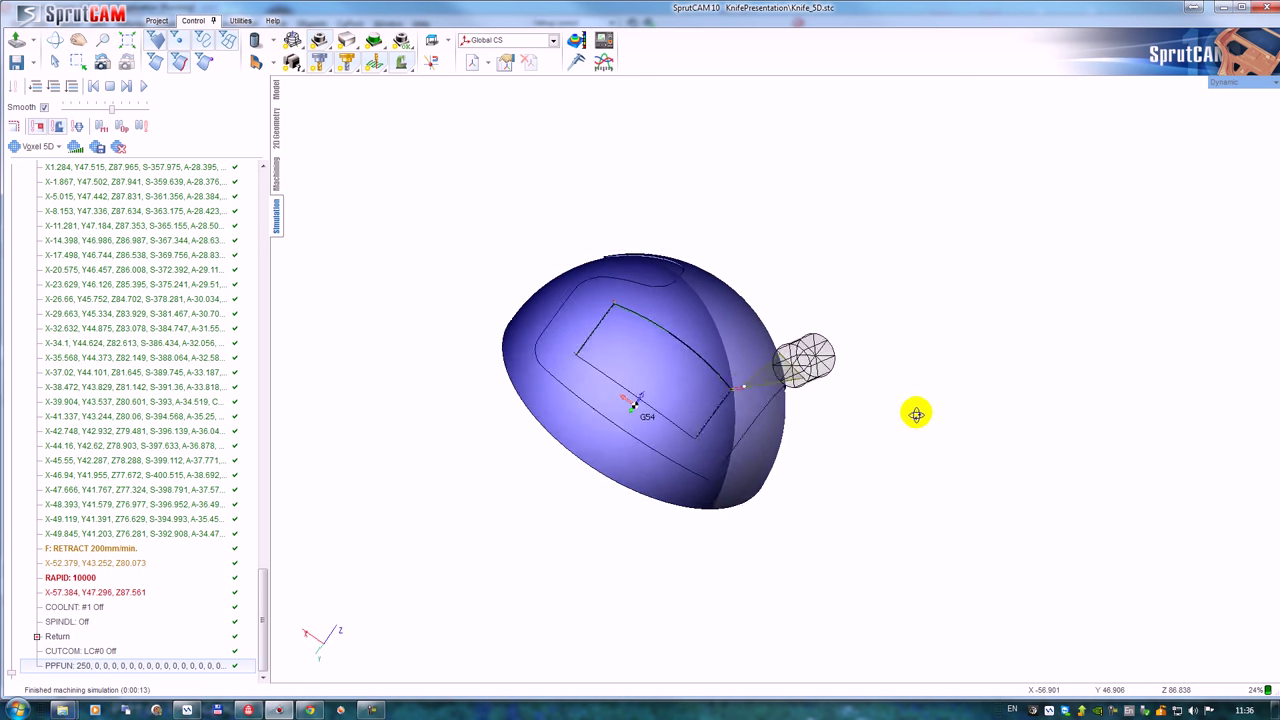
Add the edges of the large outer contour around the dome to the job assignment as a second projected curve.
{"action": "left_click", "coordinate": [274, 176]}
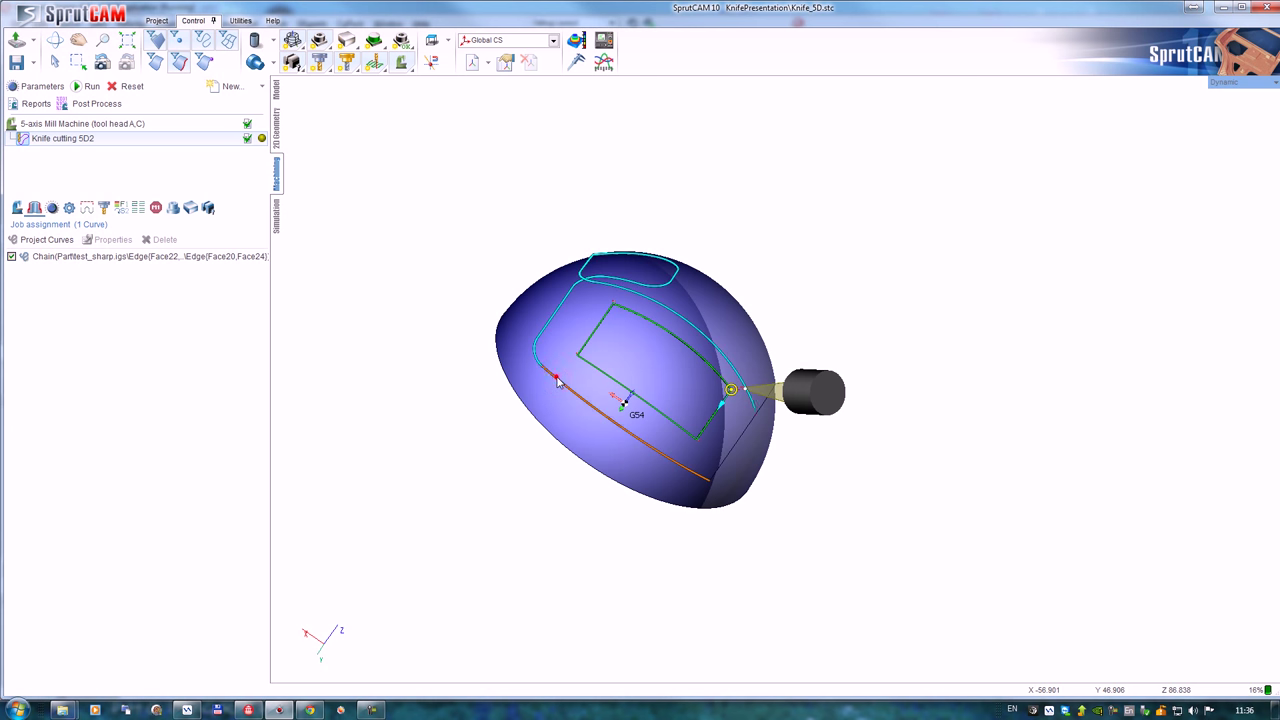
{"action": "left_click_drag", "start_coordinate": [716, 462], "coordinate": [676, 420]}
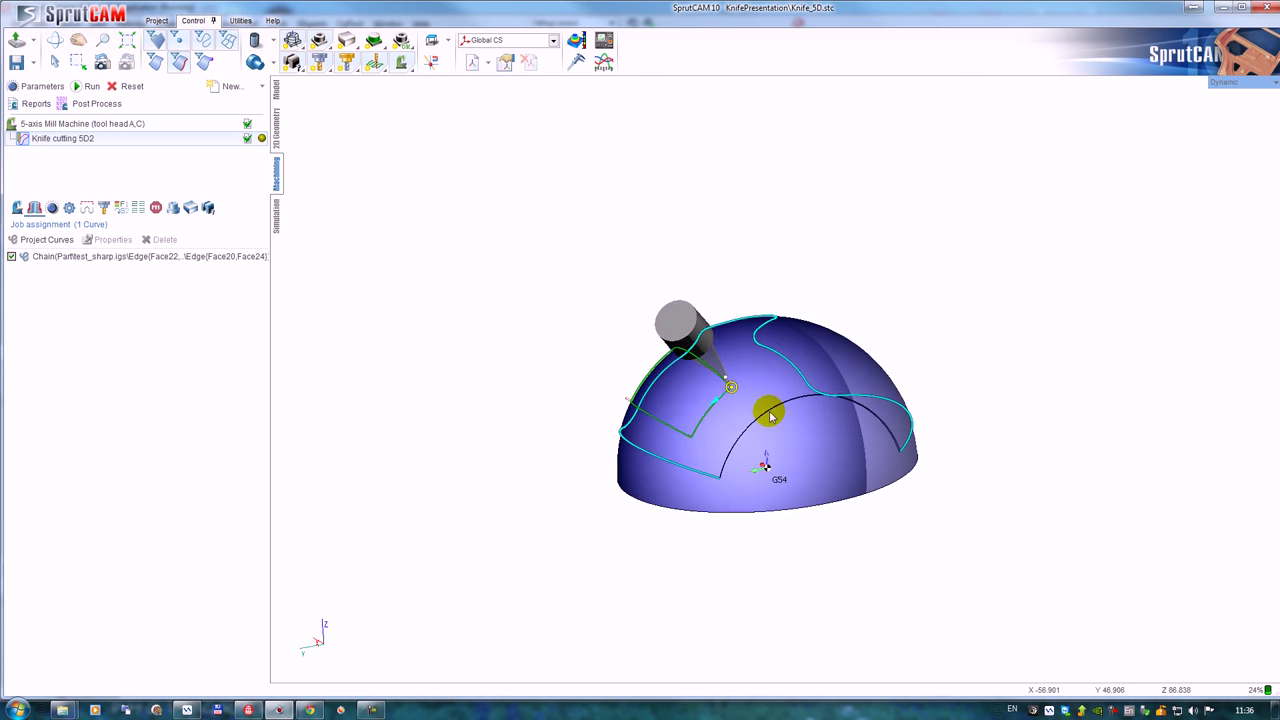
{"action": "scroll", "coordinate": [769, 412], "scroll_direction": "up", "scroll_amount": 5}
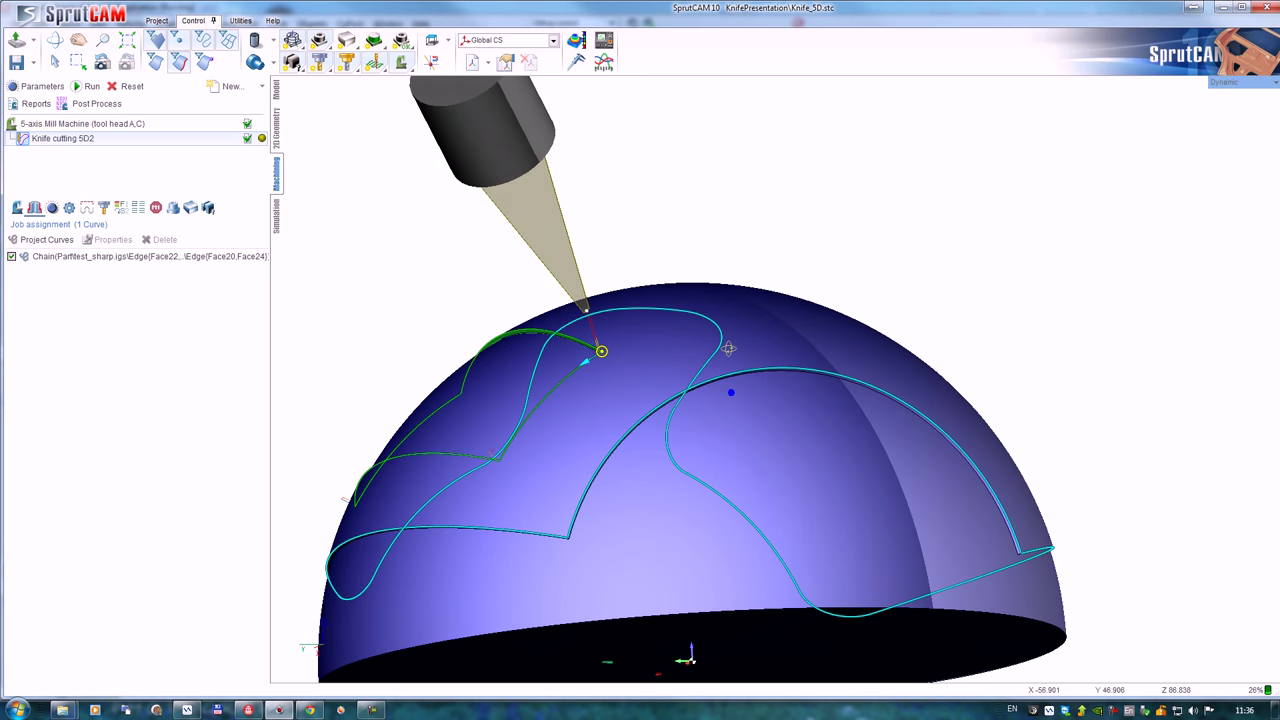
{"action": "left_click", "coordinate": [48, 240]}
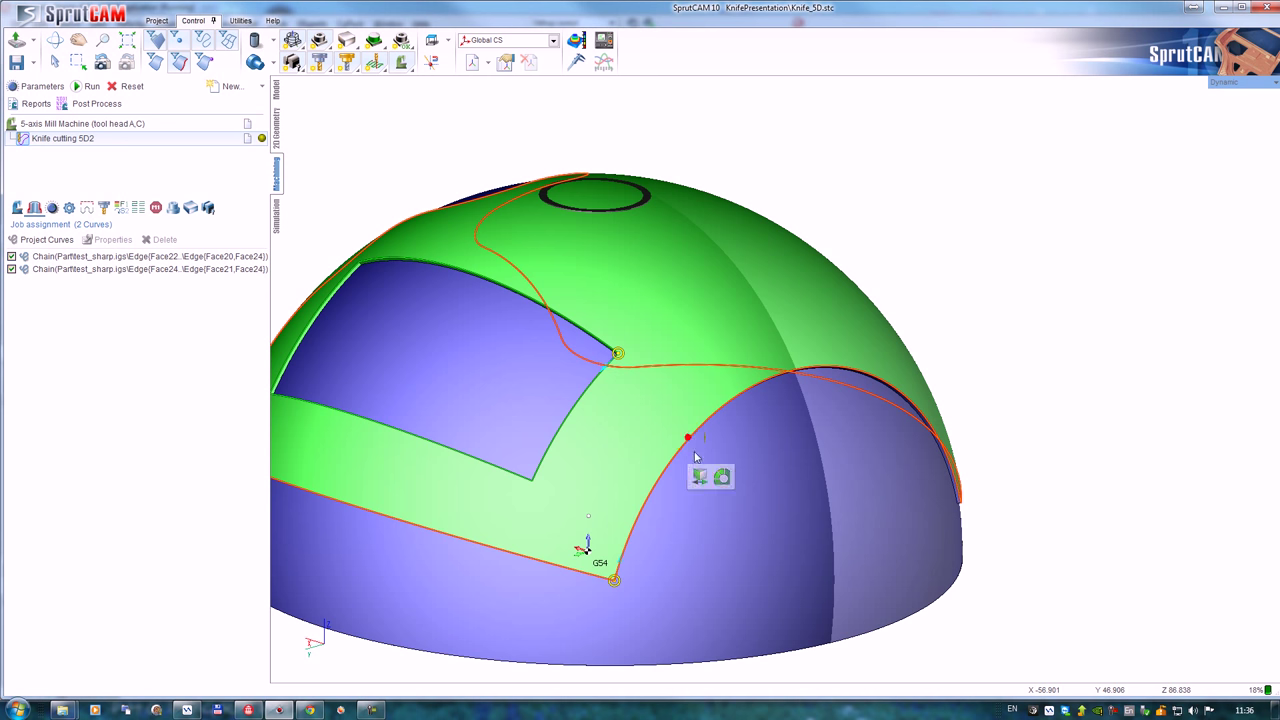
Switch the outer contour curve's reference surface from the dome's outer face to the side walls, and recalculate the toolpath.
{"action": "left_click", "coordinate": [699, 476]}
{"action": "middle_click_drag", "start_coordinate": [763, 446], "coordinate": [722, 392]}
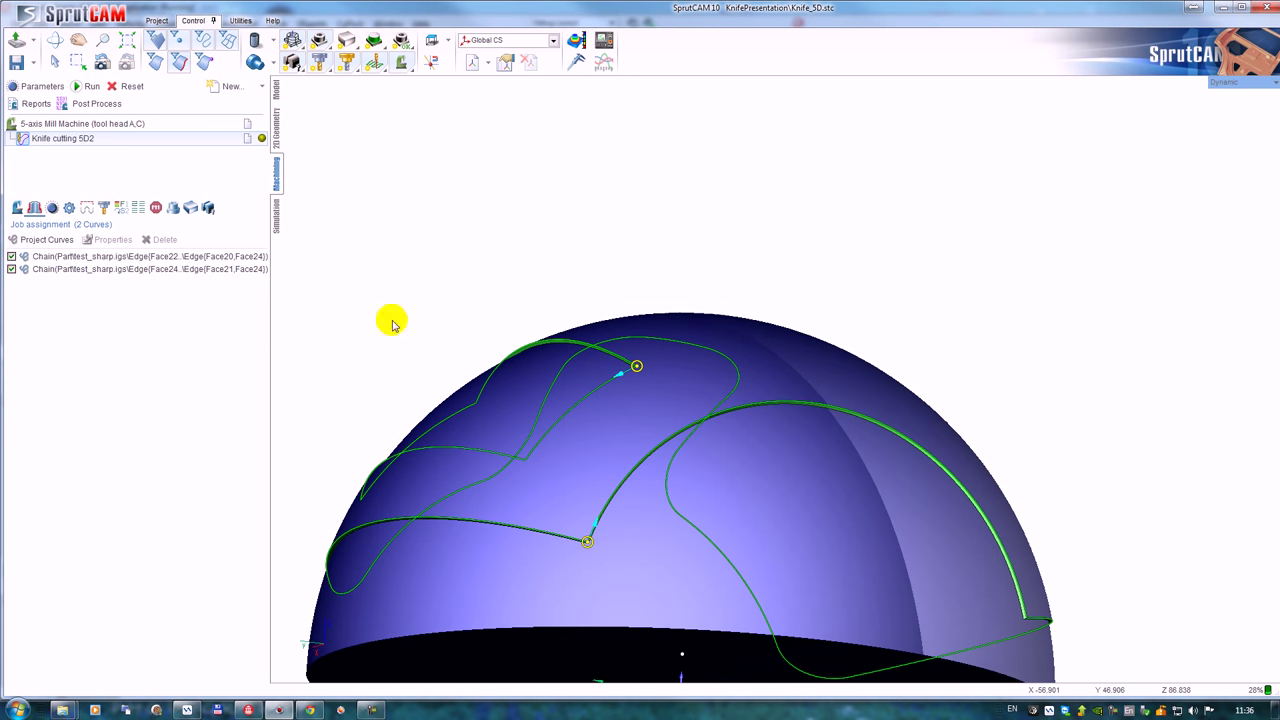
{"action": "left_click", "coordinate": [91, 88]}
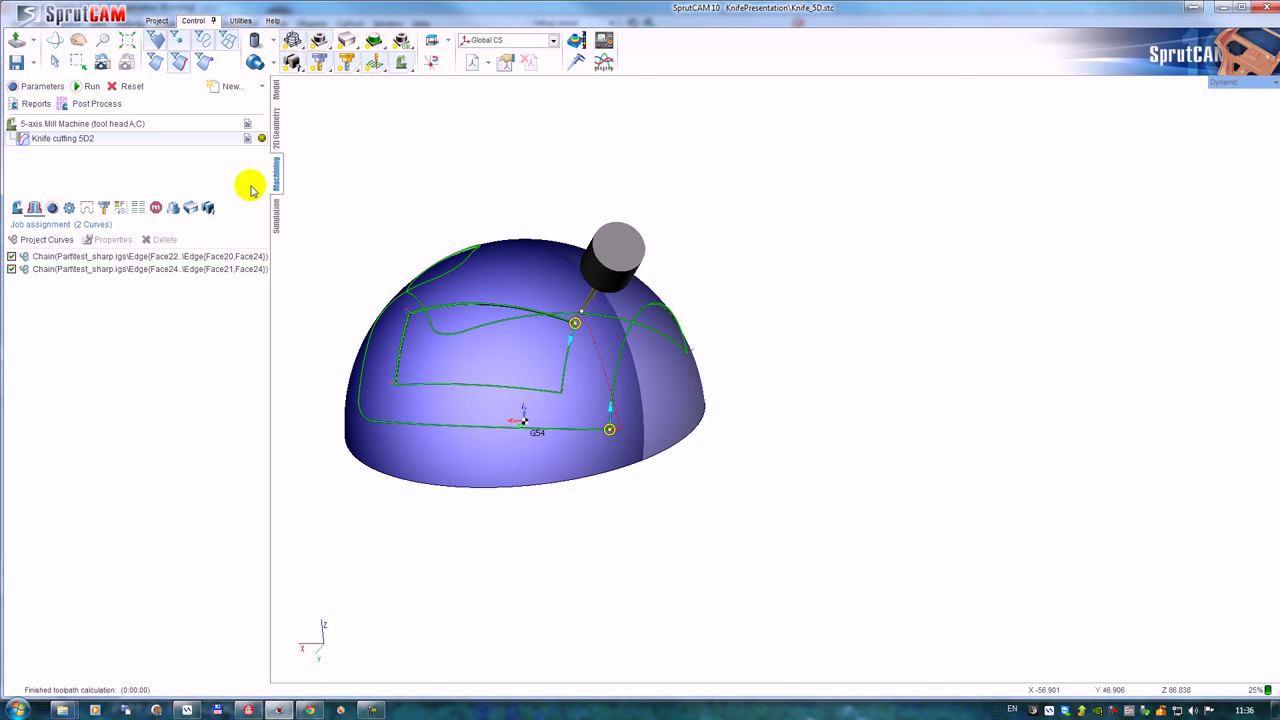
Simulate the recalculated operation and watch the knife cut along both the rectangular cutout and the outer contour.
{"action": "left_click", "coordinate": [275, 218]}
{"action": "left_click", "coordinate": [145, 87]}
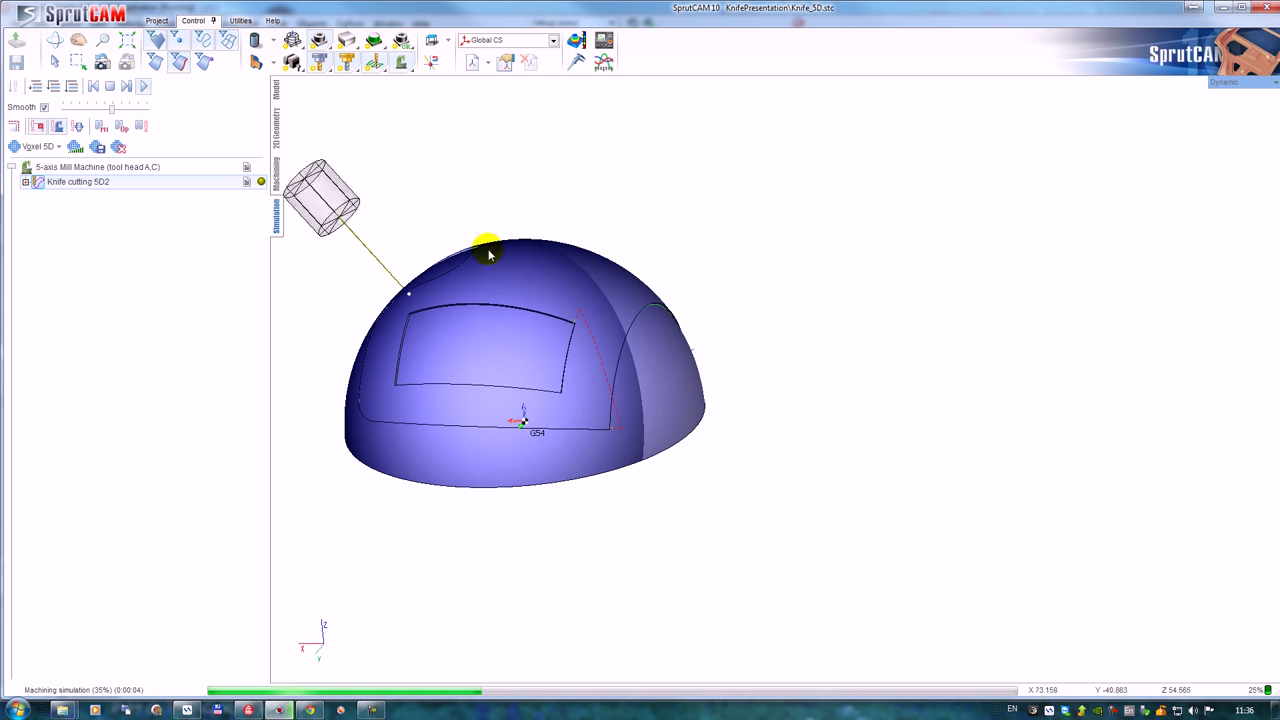
{"action": "middle_click_drag", "start_coordinate": [519, 265], "coordinate": [759, 373]}
{"action": "scroll", "coordinate": [759, 373], "scroll_direction": "down", "scroll_amount": 1}
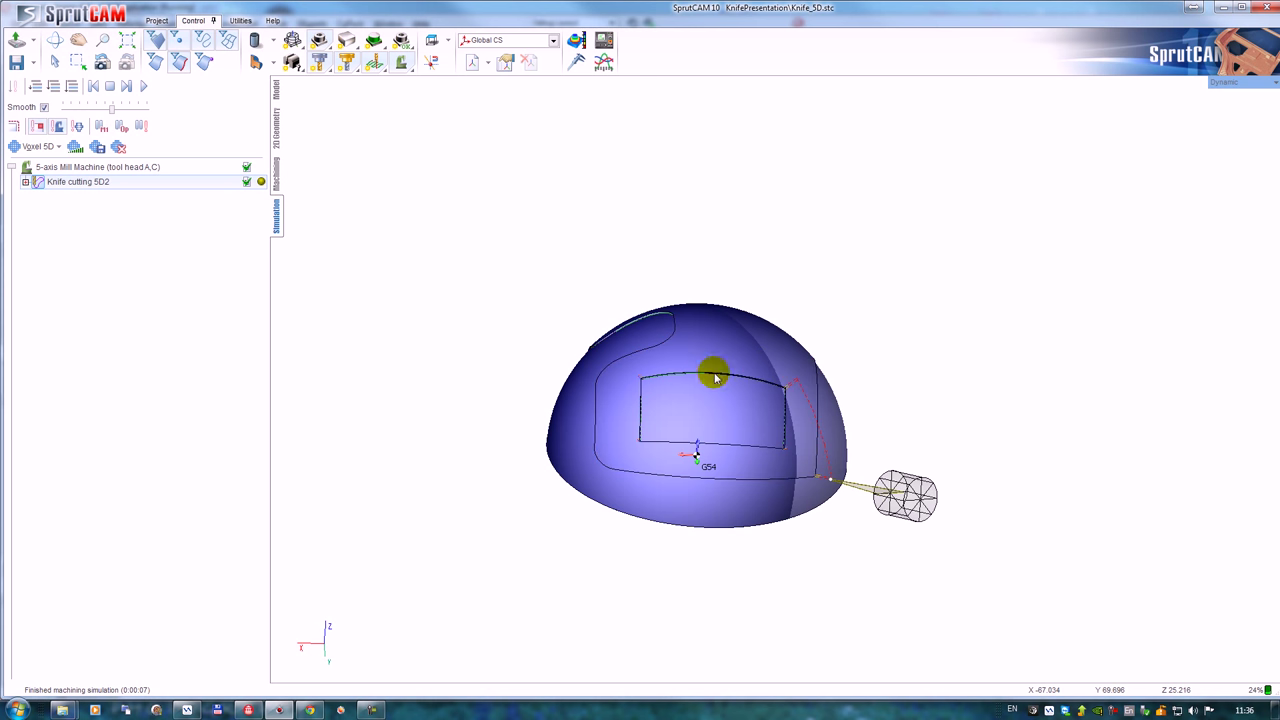
{"action": "right_click_drag", "start_coordinate": [700, 381], "coordinate": [517, 342]}
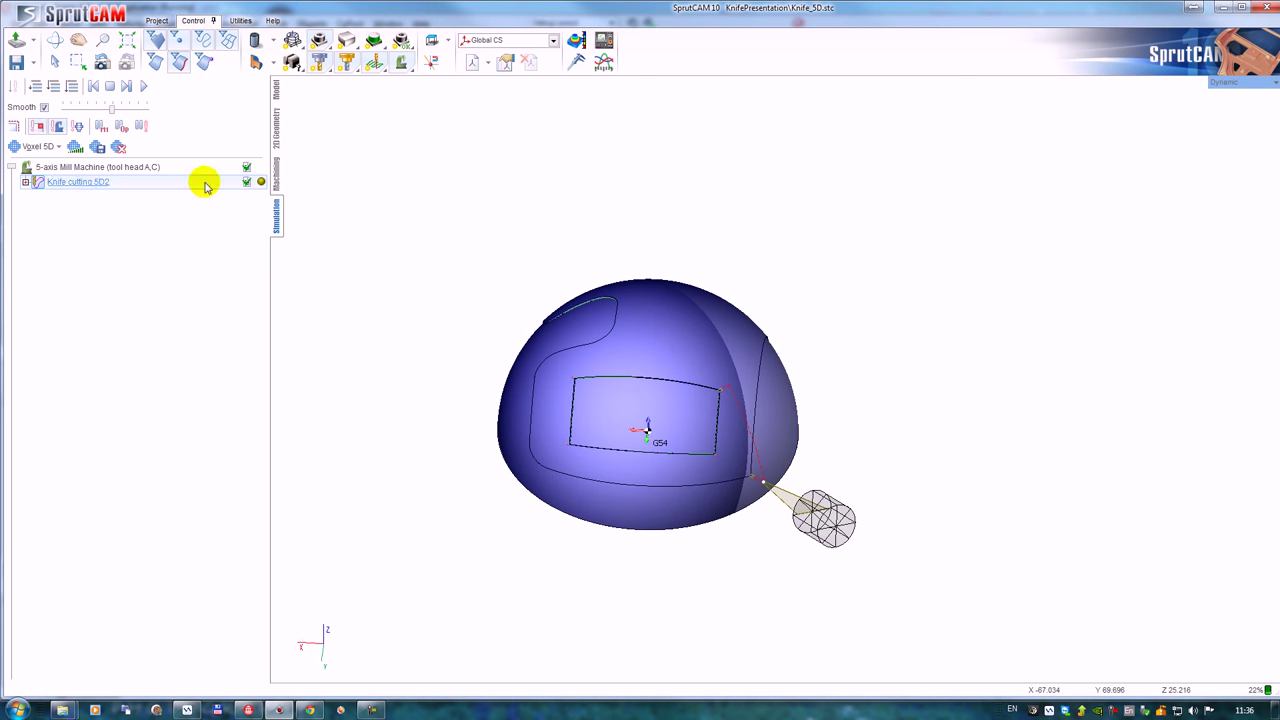
Replace the project's machine with Ploter_noz (Knife cutting), declining to reset the workpiece to the new machine's default.
{"action": "left_click", "coordinate": [278, 176]}
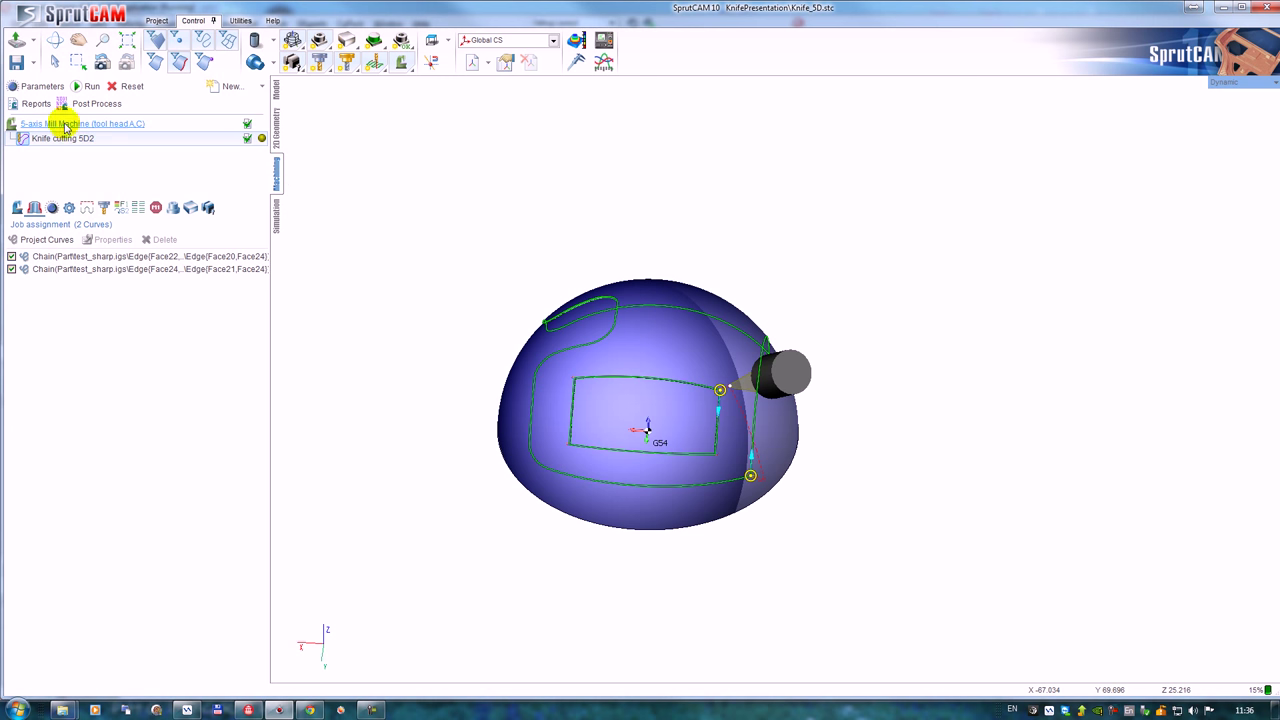
{"action": "double_click", "coordinate": [65, 127]}
{"action": "left_click", "coordinate": [358, 139]}
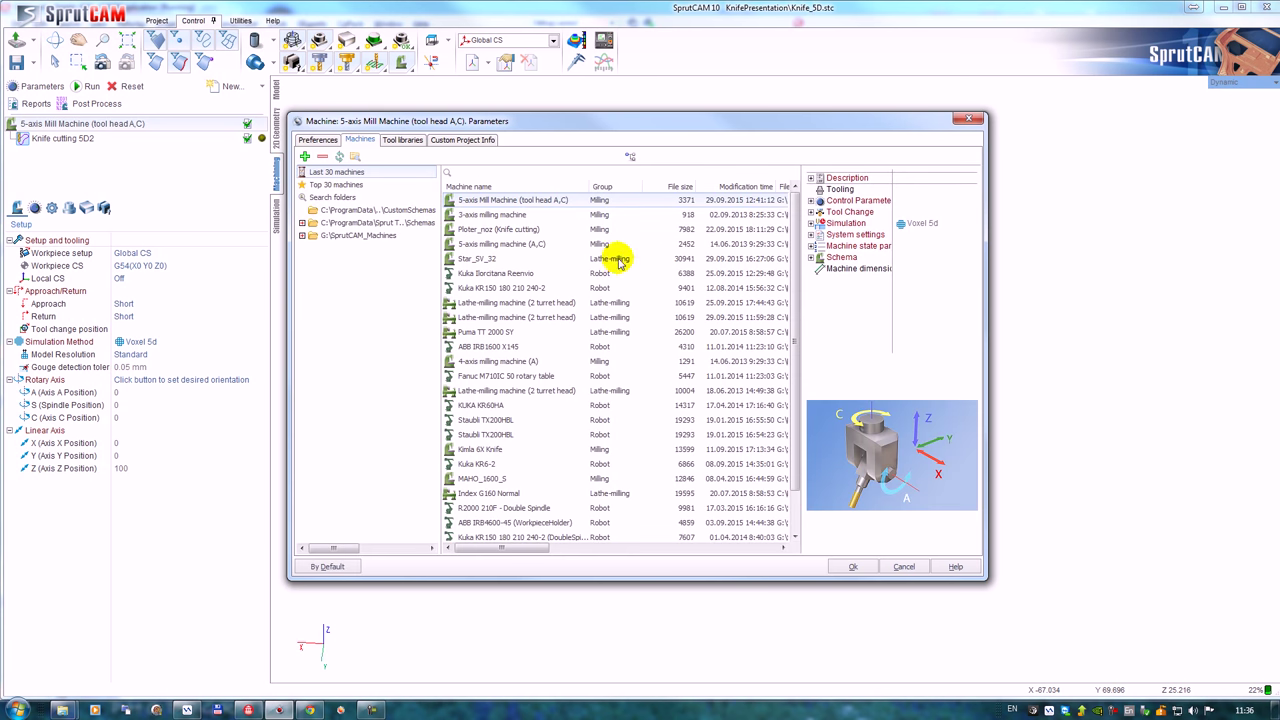
{"action": "left_click", "coordinate": [491, 229]}
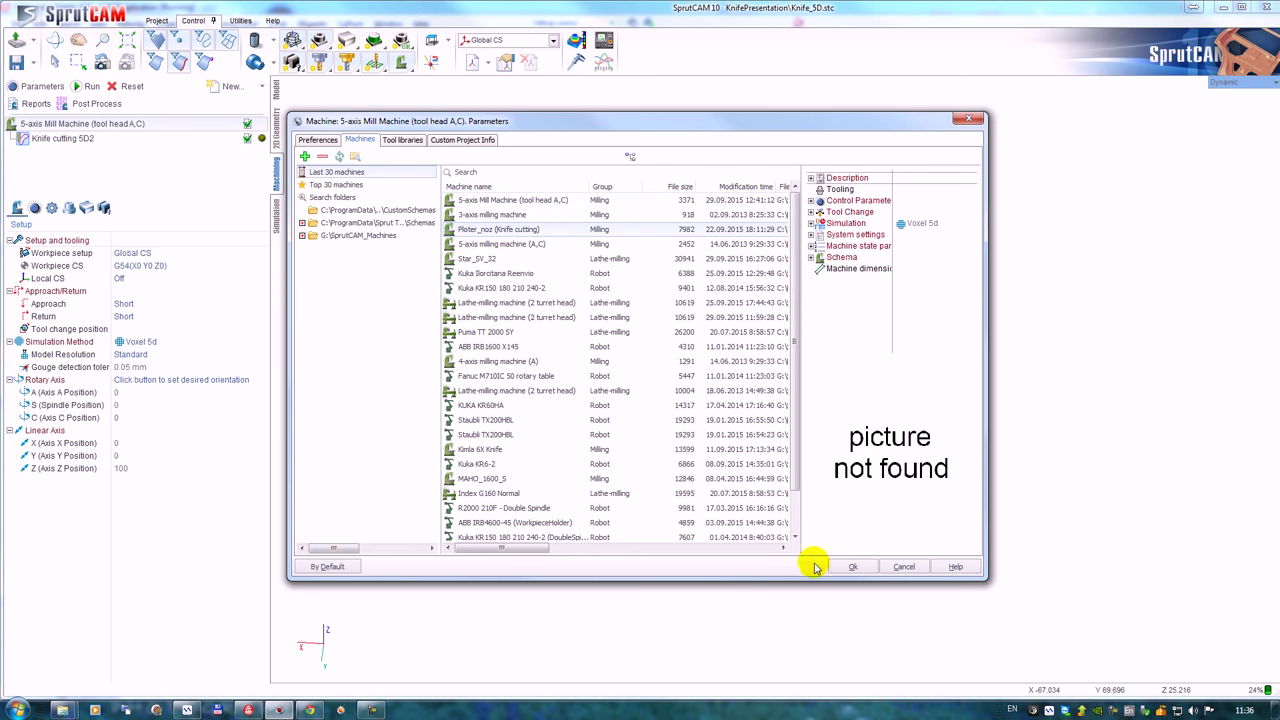
{"action": "left_click", "coordinate": [849, 567]}
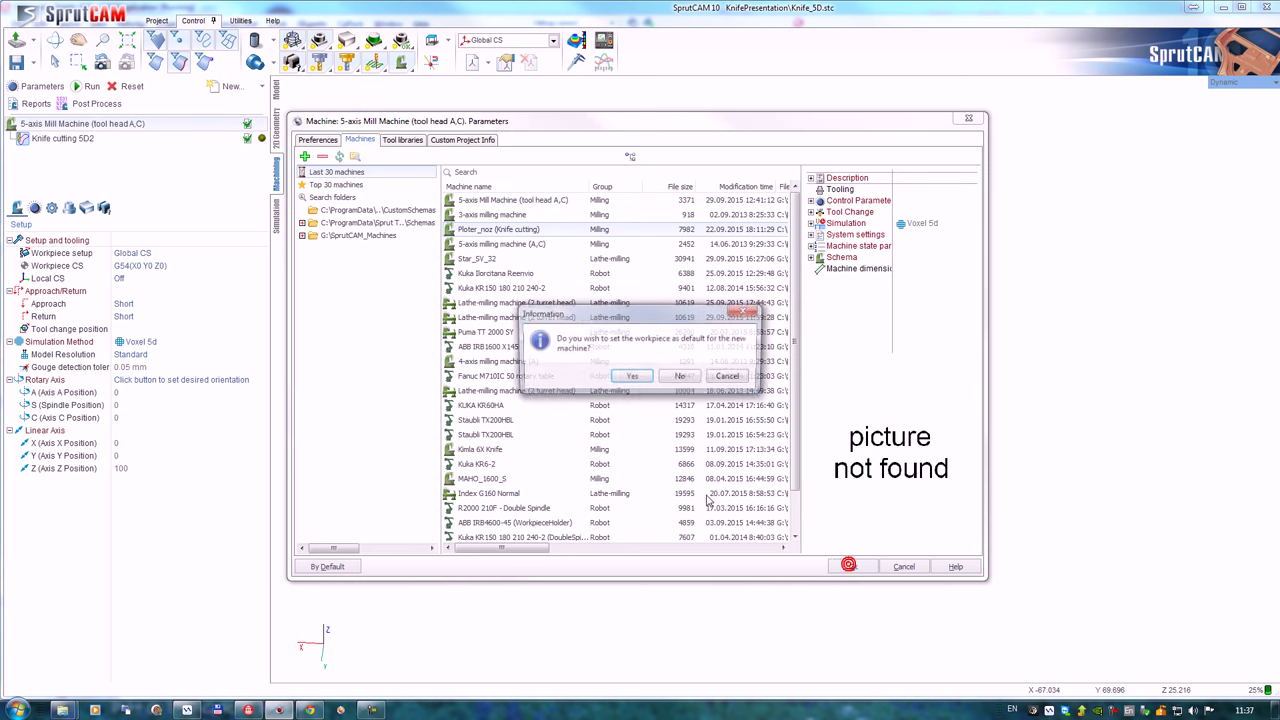
{"action": "left_click", "coordinate": [668, 378]}
Offset the workpiece setup on the machine table by X 500 and Y 500.
{"action": "scroll", "coordinate": [625, 374], "scroll_direction": "down", "scroll_amount": 4}
{"action": "middle_click_drag", "start_coordinate": [643, 329], "coordinate": [371, 338]}
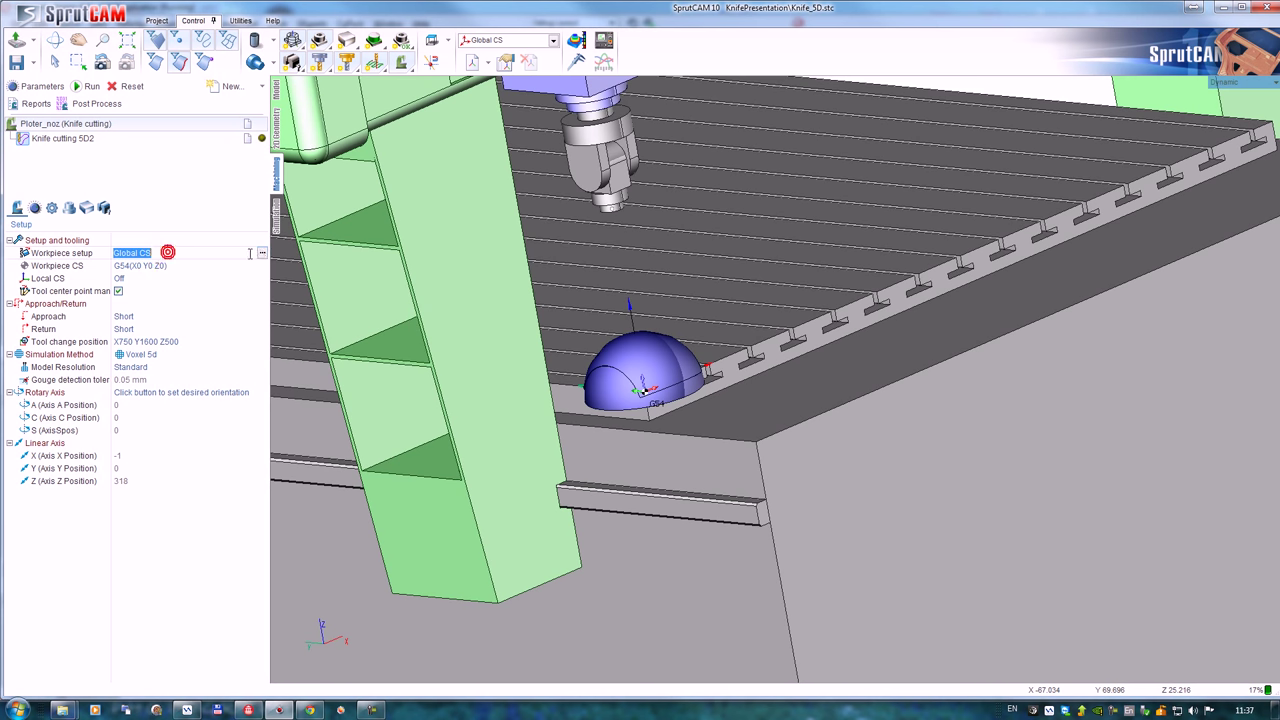
{"action": "left_click", "coordinate": [261, 254]}
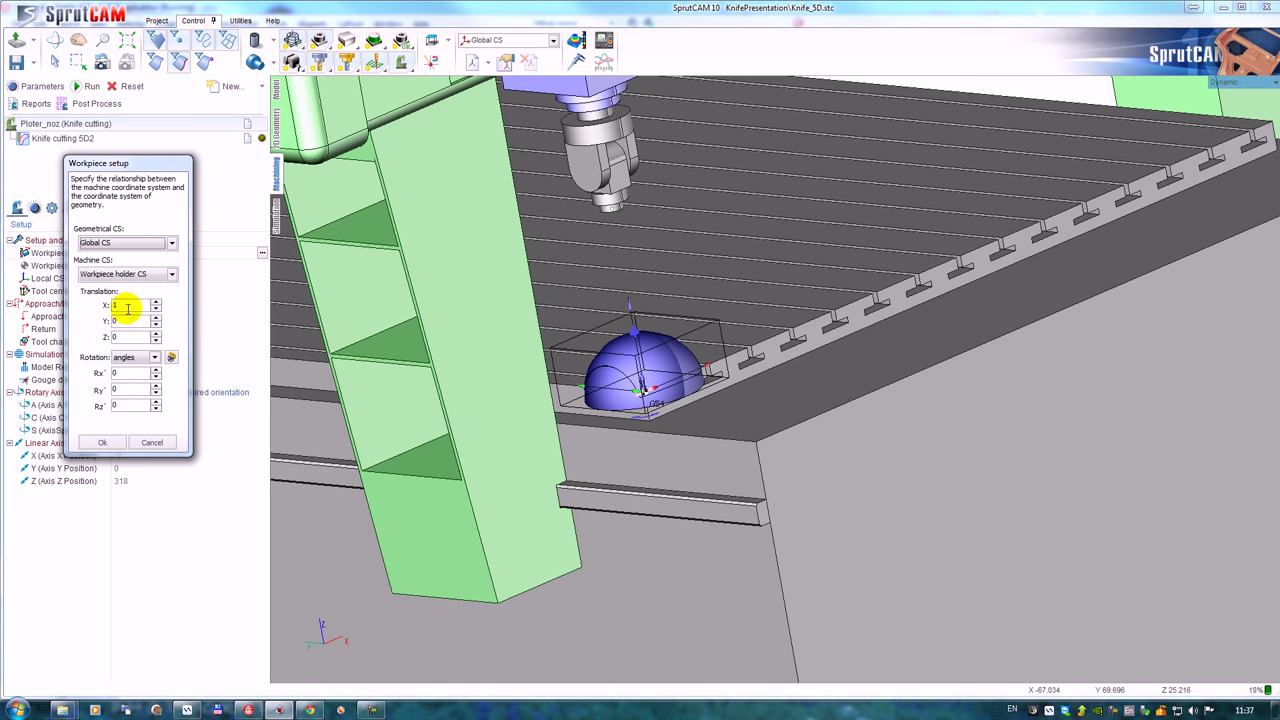
{"action": "type", "text": "500"}
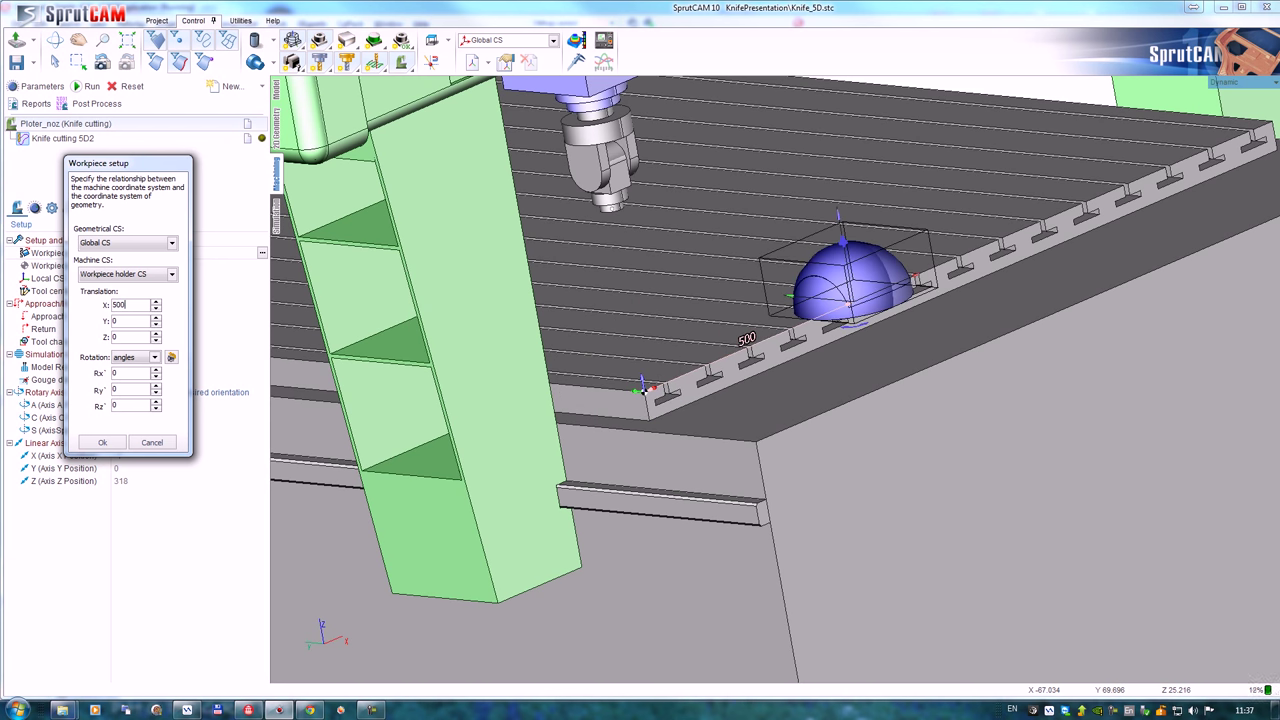
{"action": "type", "text": "500"}
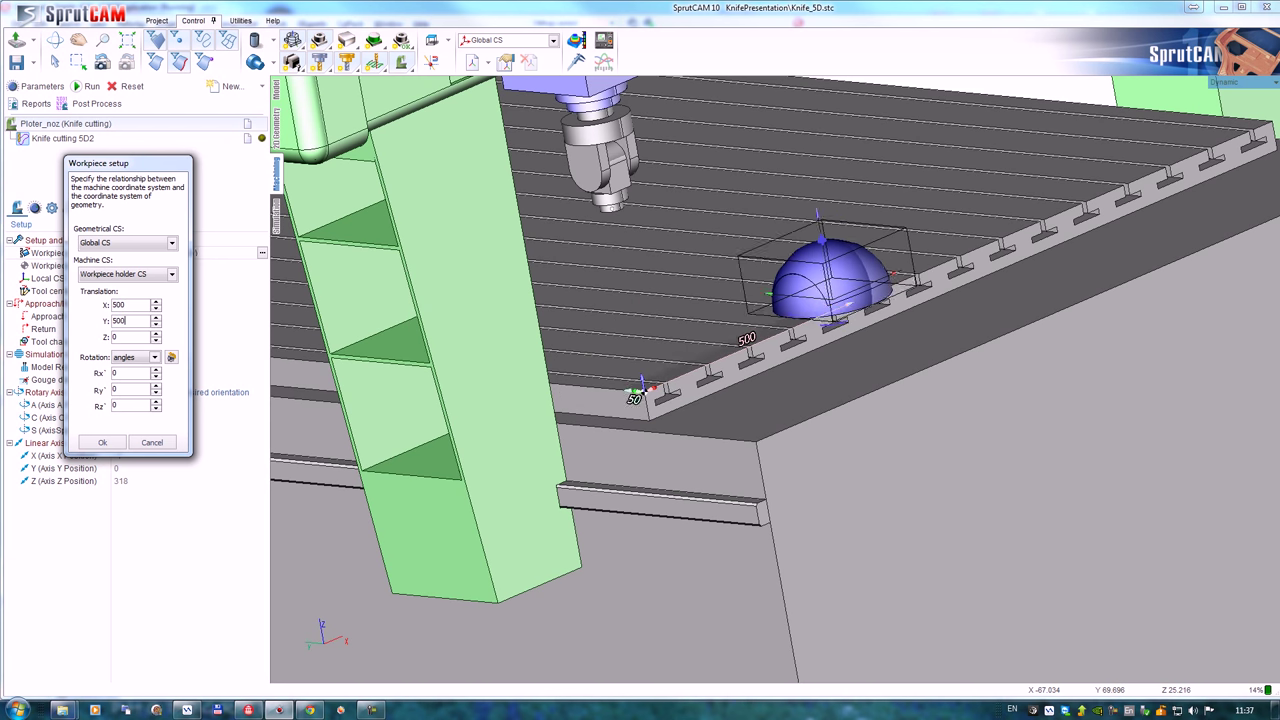
{"action": "left_click", "coordinate": [104, 443]}
Recalculate the Knife cutting 5D2 toolpath for the new machine and bring it up in simulation mode with the whole machine in view.
{"action": "left_click", "coordinate": [65, 139]}
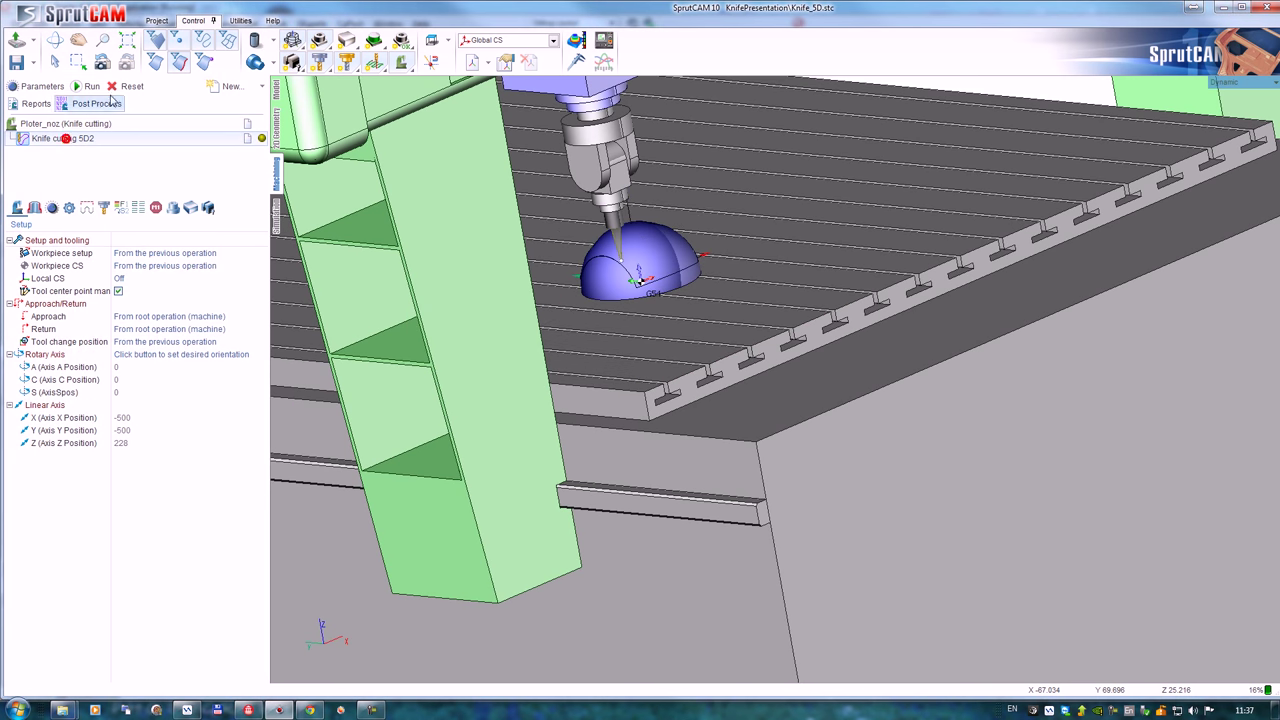
{"action": "left_click", "coordinate": [88, 87]}
{"action": "mouse_move", "coordinate": [675, 245]}
{"action": "middle_mouse_down"}
{"action": "mouse_move", "coordinate": [626, 268]}
{"action": "mouse_move", "coordinate": [664, 258]}
{"action": "middle_mouse_up"}
{"action": "left_click", "coordinate": [277, 212]}
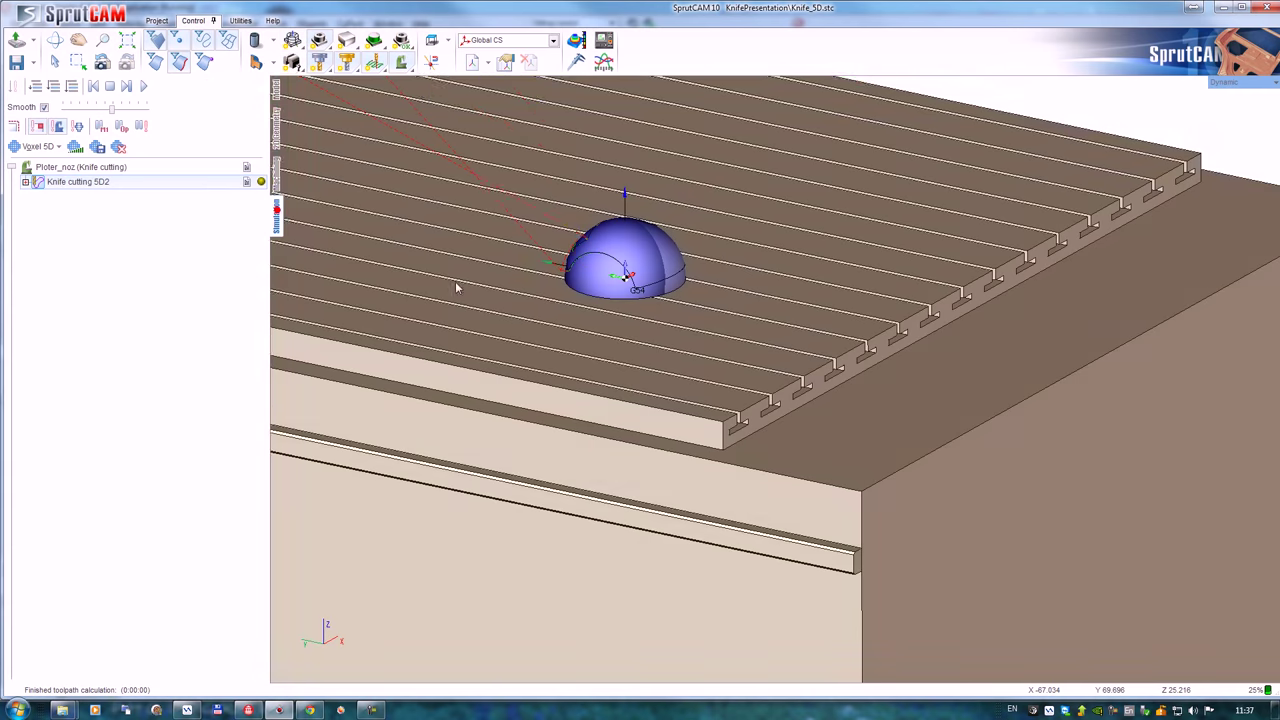
{"action": "left_click_drag", "start_coordinate": [457, 286], "coordinate": [403, 320]}
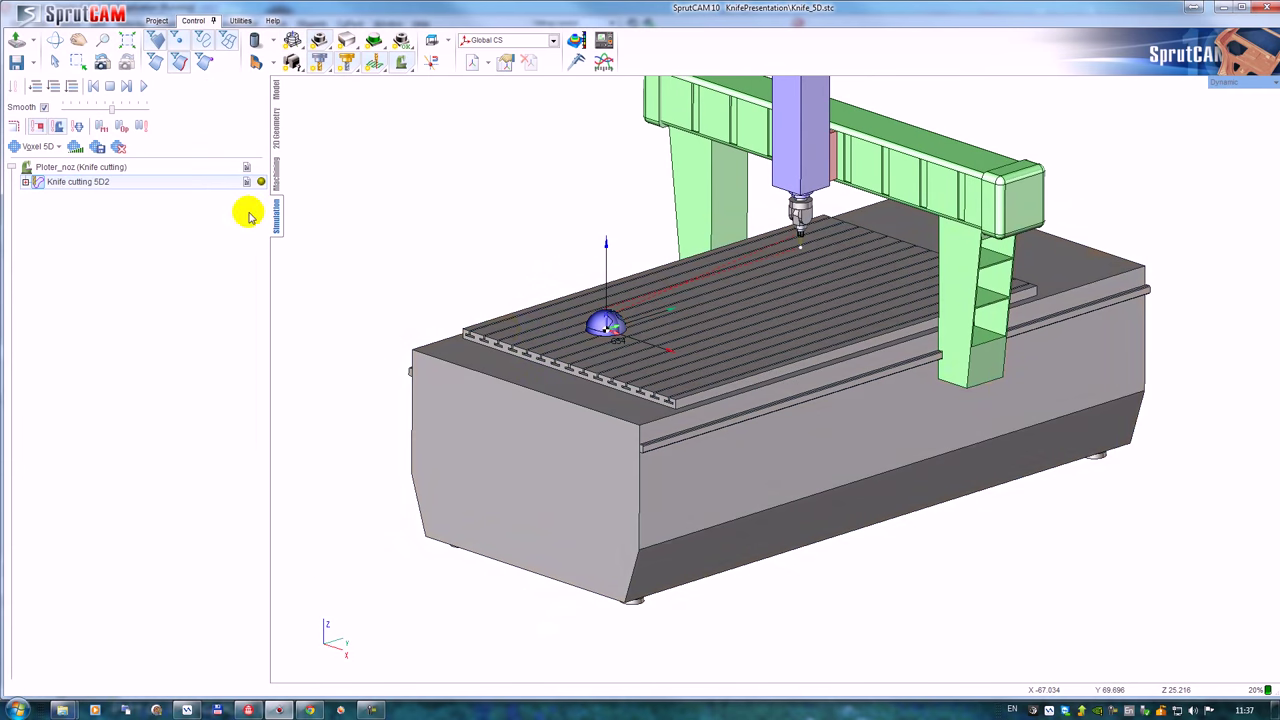
Step through the first curve's approach and cutting moves in the Knife cutting 5D2 program, examining the knife orientation at the cutout corner.
{"action": "left_click", "coordinate": [25, 182]}
{"action": "left_click", "coordinate": [37, 226]}
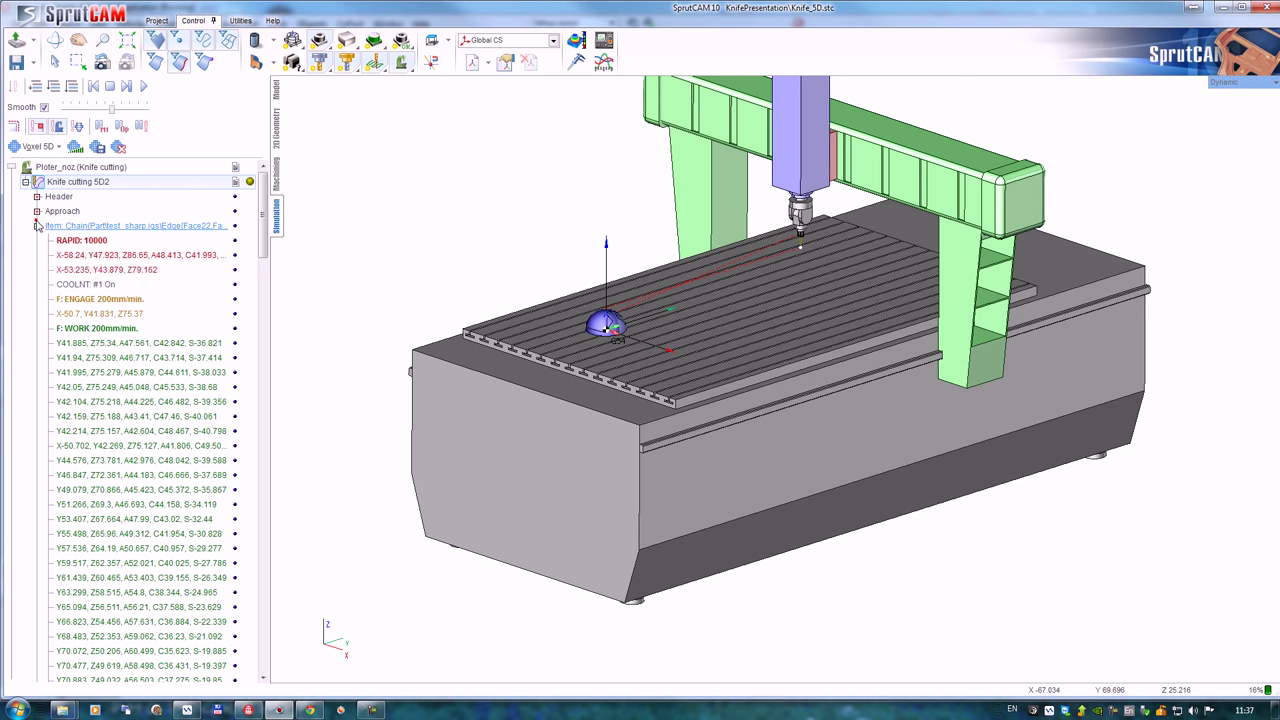
{"action": "left_click", "coordinate": [112, 270]}
{"action": "scroll", "coordinate": [655, 300], "scroll_direction": "up", "scroll_amount": 5}
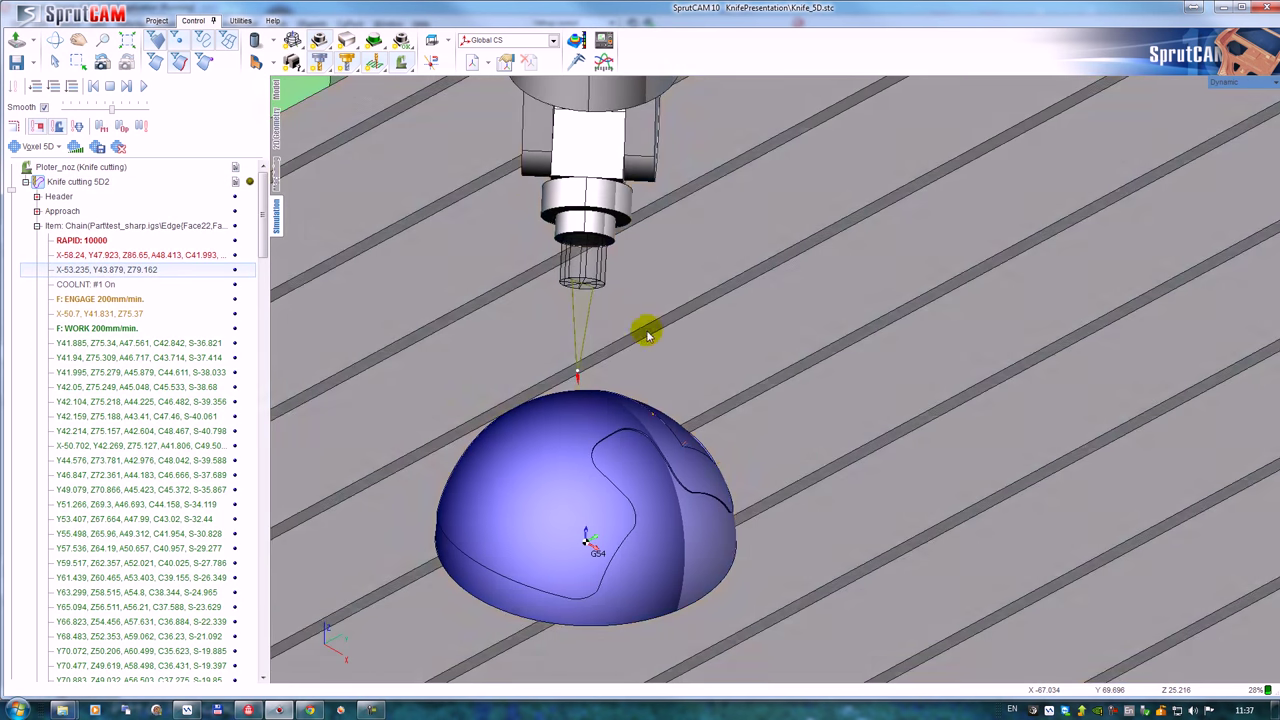
{"action": "left_click", "coordinate": [203, 345]}
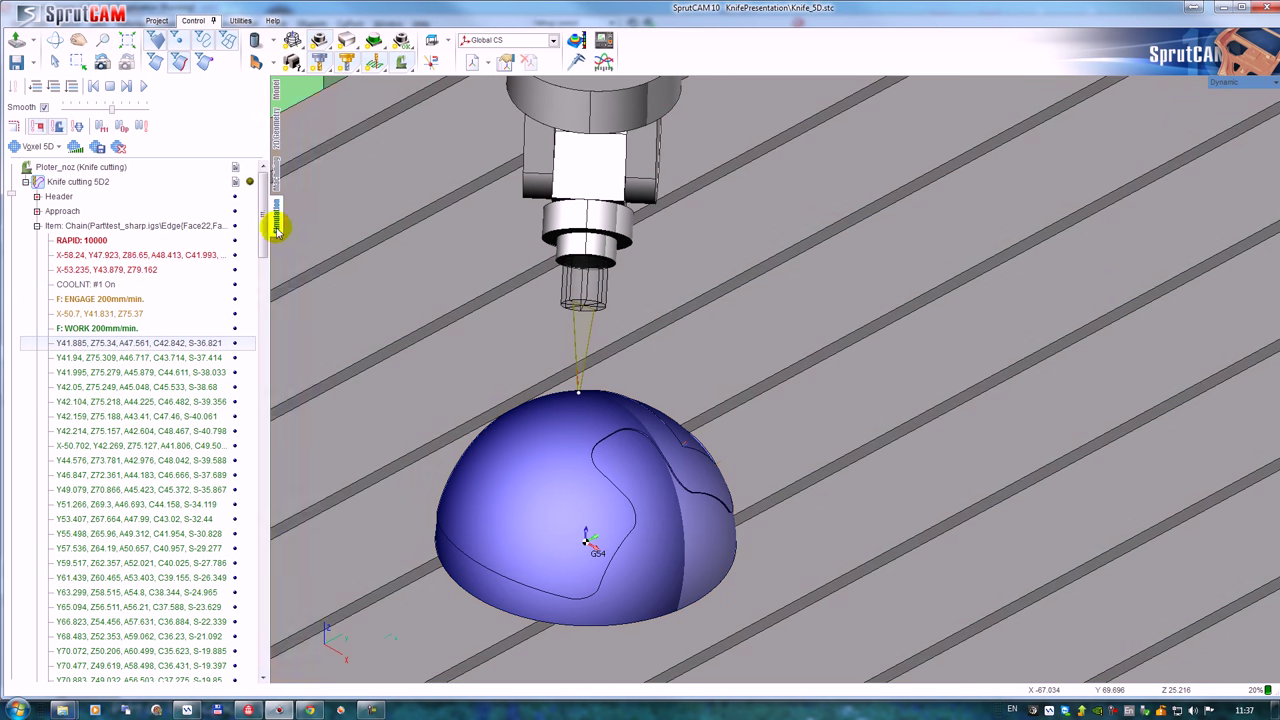
{"action": "left_click_drag", "start_coordinate": [276, 226], "coordinate": [345, 224]}
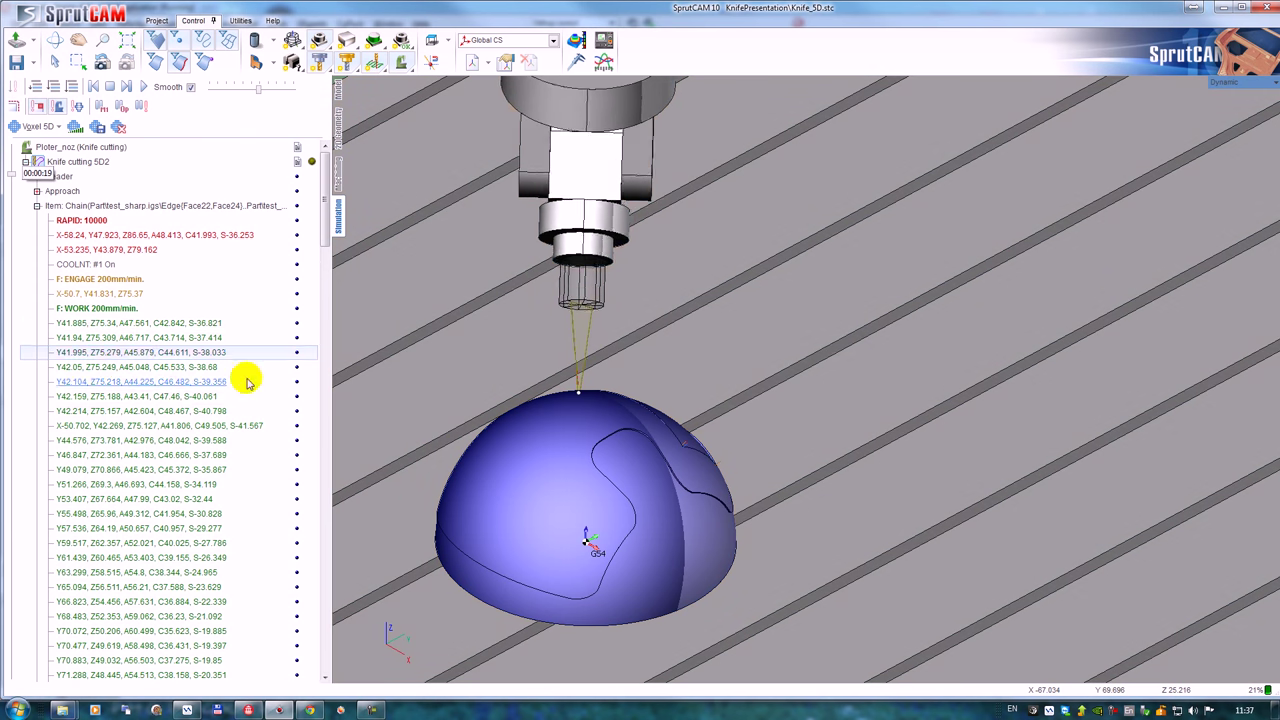
{"action": "scroll", "coordinate": [580, 393], "scroll_direction": "up", "scroll_amount": 5}
{"action": "scroll", "coordinate": [589, 390], "scroll_direction": "down", "scroll_amount": 5}
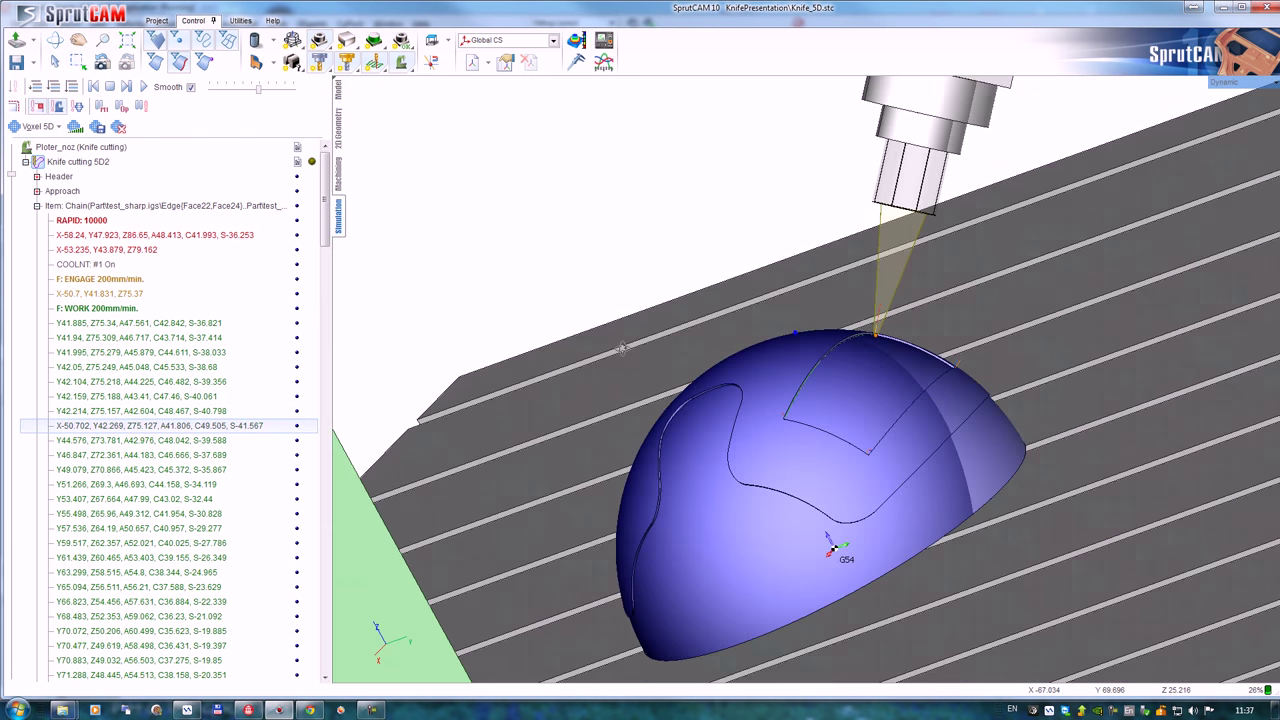
{"action": "scroll", "coordinate": [920, 362], "scroll_direction": "up", "scroll_amount": 5}
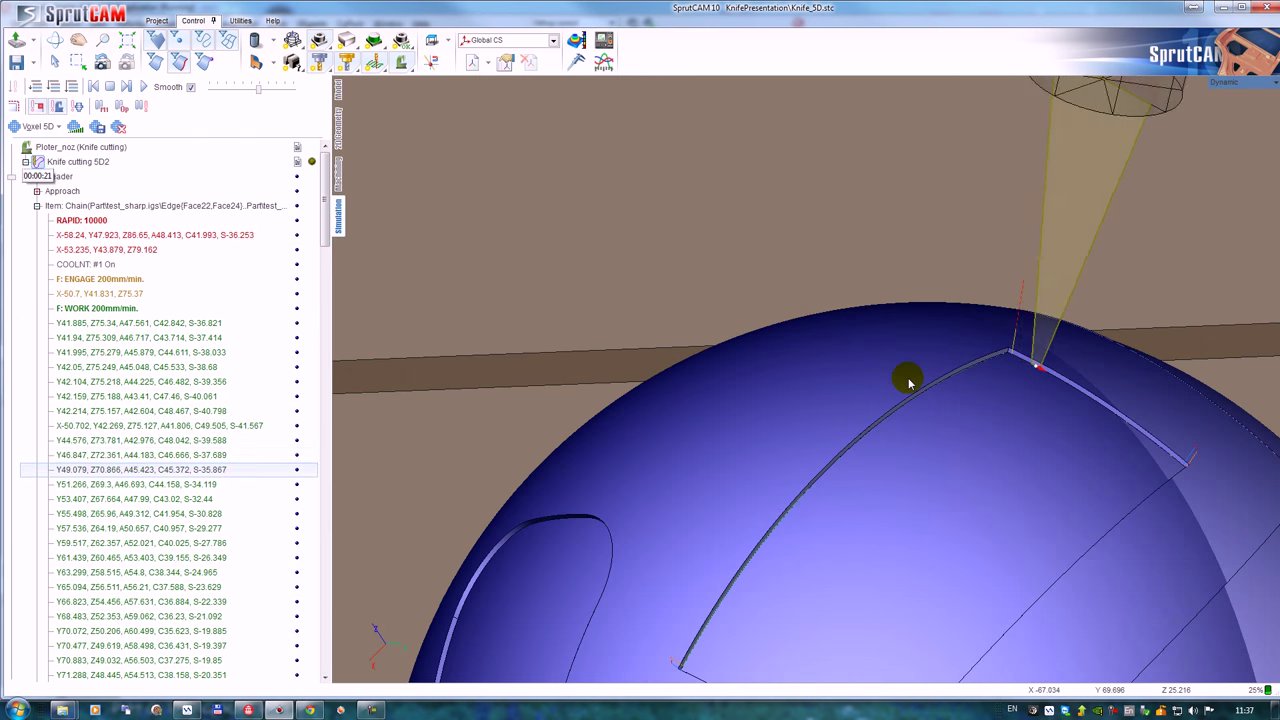
{"action": "middle_click_drag", "start_coordinate": [957, 410], "coordinate": [771, 317]}
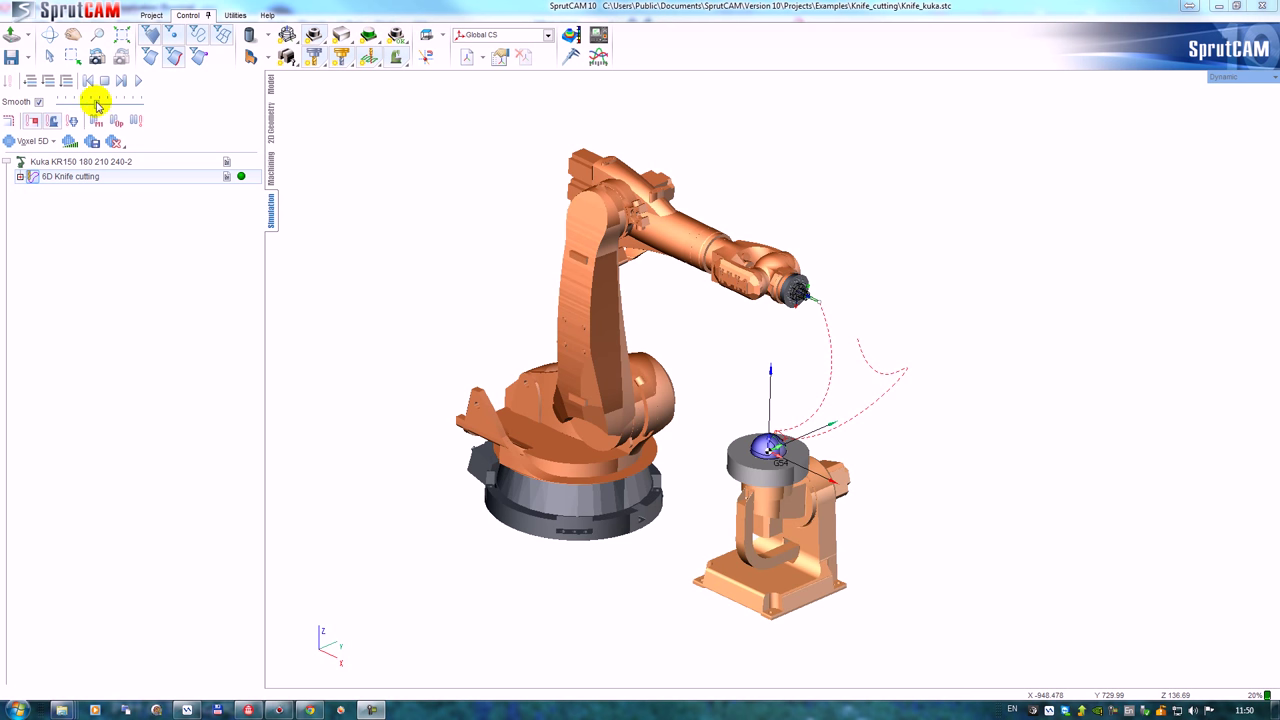
Simulate the 6D Knife cutting operation on the Kuka KR150 robot, slow it down to inspect the knife around the dome, and stop it.
{"action": "left_click", "coordinate": [97, 103]}
{"action": "left_click", "coordinate": [138, 82]}
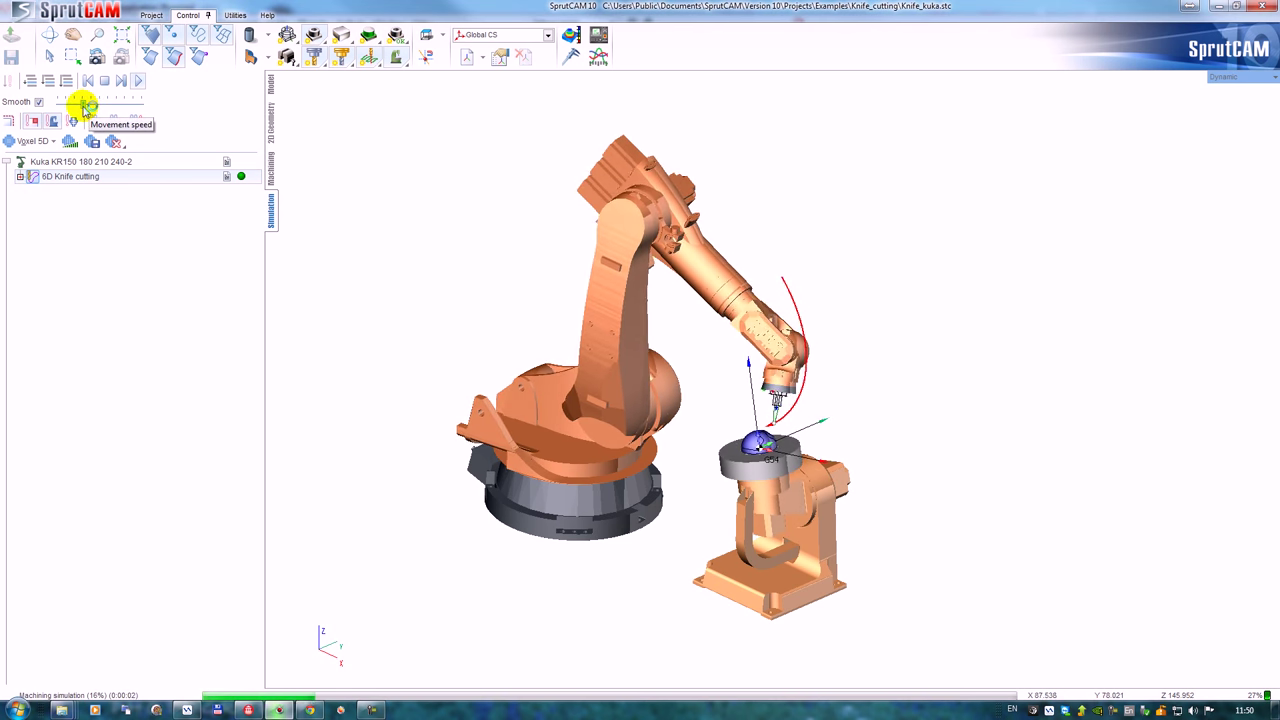
{"action": "scroll", "coordinate": [763, 412], "scroll_direction": "up", "scroll_amount": 5}
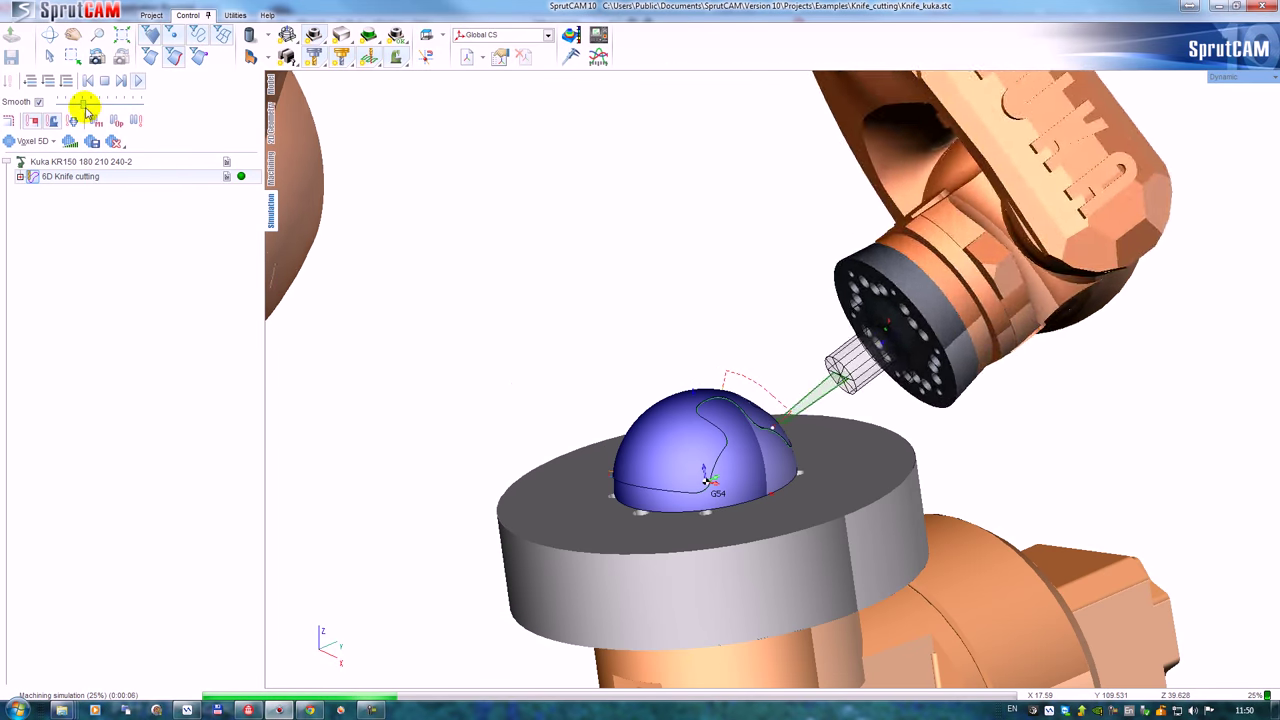
{"action": "left_click_drag", "start_coordinate": [86, 107], "coordinate": [68, 110]}
{"action": "middle_click_drag", "start_coordinate": [655, 383], "coordinate": [683, 387]}
{"action": "right_click_drag", "start_coordinate": [683, 387], "coordinate": [720, 412]}
{"action": "middle_click_drag", "start_coordinate": [740, 330], "coordinate": [762, 190]}
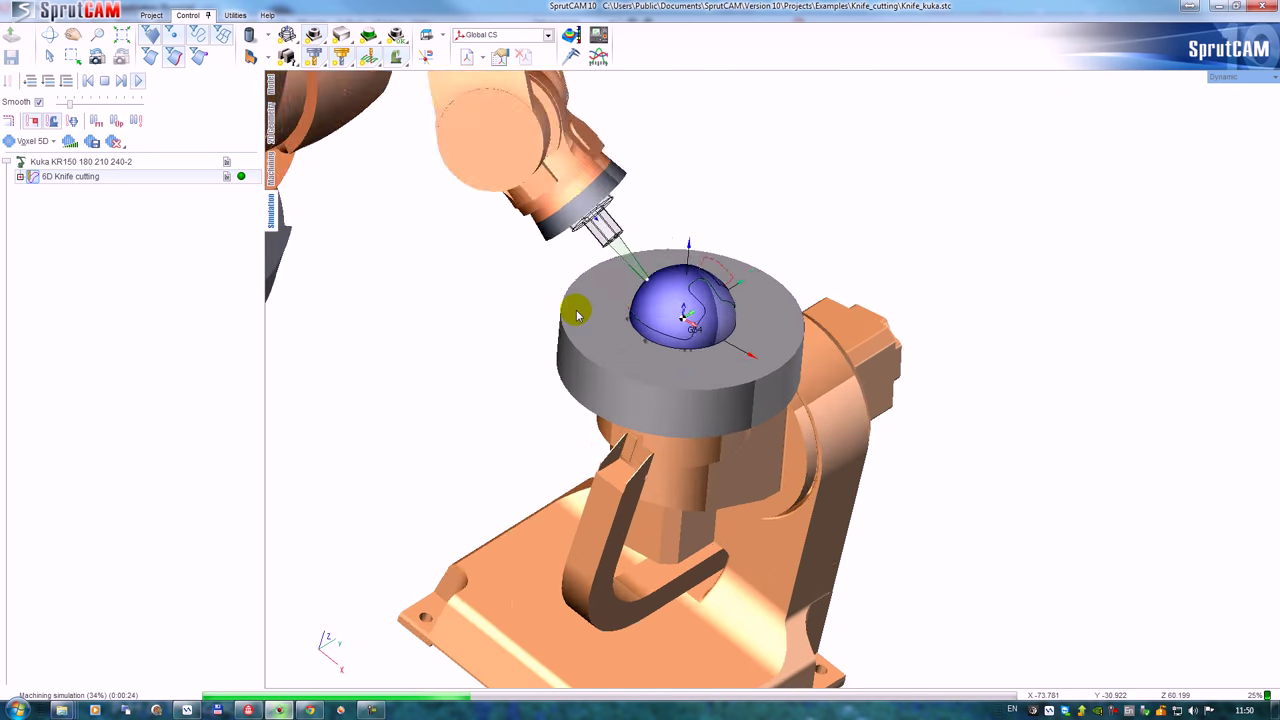
{"action": "scroll", "coordinate": [575, 311], "scroll_direction": "down", "scroll_amount": 1}
{"action": "scroll", "coordinate": [563, 293], "scroll_direction": "down", "scroll_amount": 3}
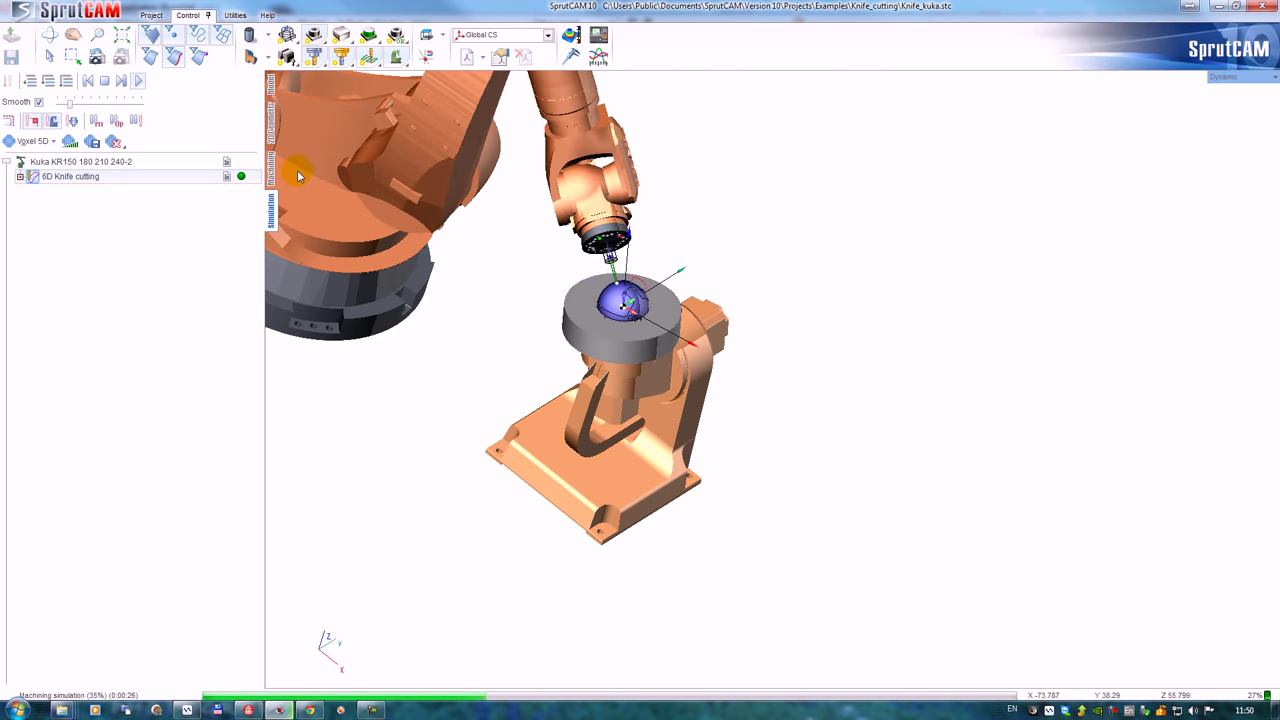
{"action": "left_click", "coordinate": [104, 82]}
{"action": "left_click", "coordinate": [18, 87]}
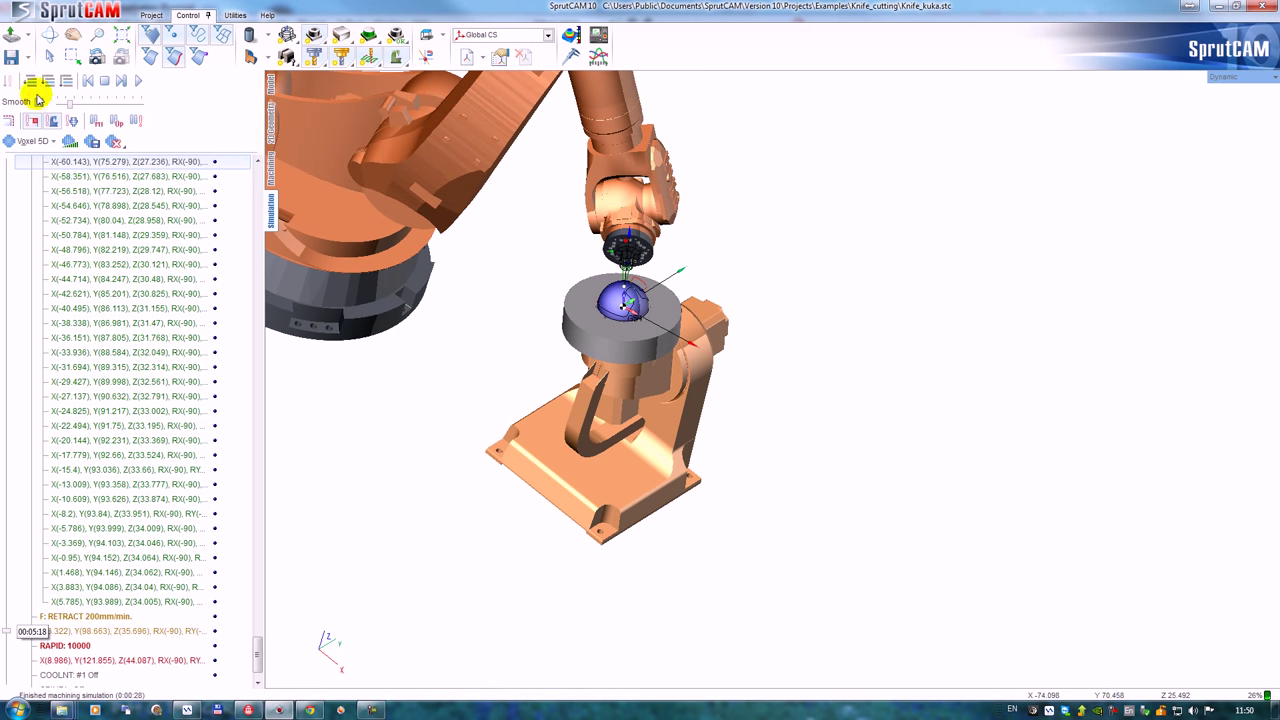
Open the recent Chair.stc example project without saving changes to Knife_kuka.stc.
{"action": "left_click", "coordinate": [18, 55]}
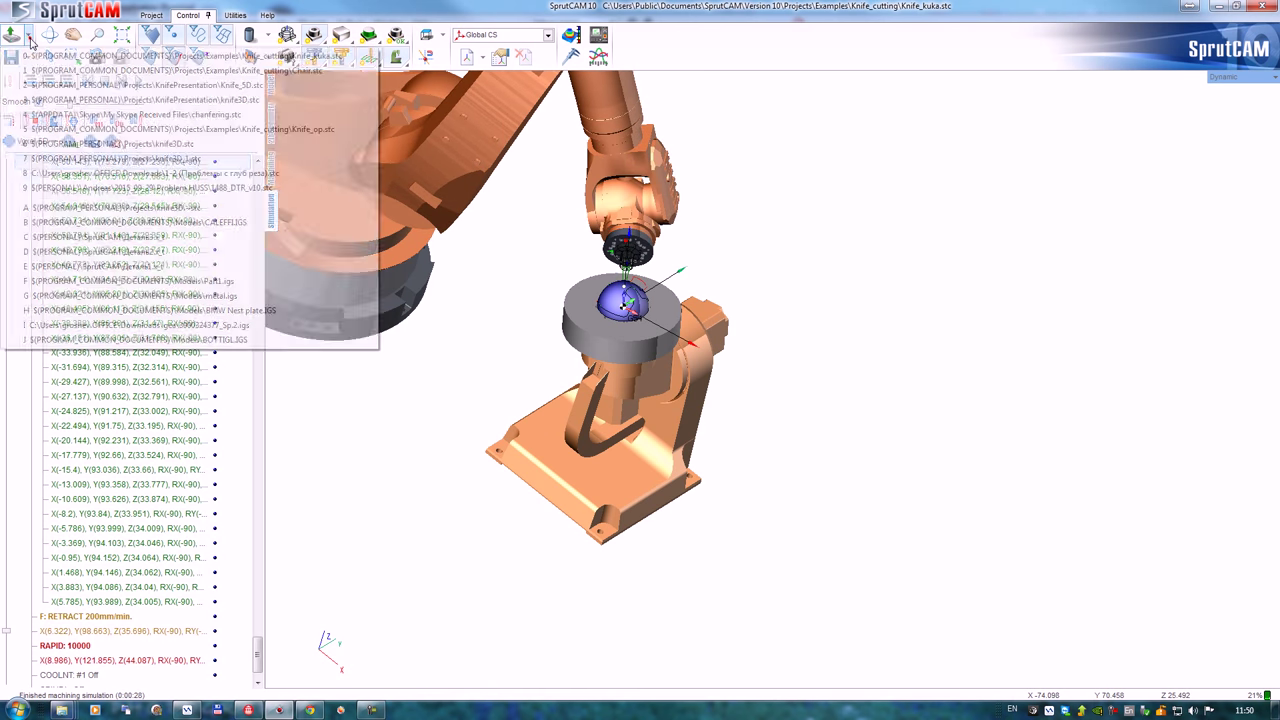
{"action": "left_click", "coordinate": [147, 70]}
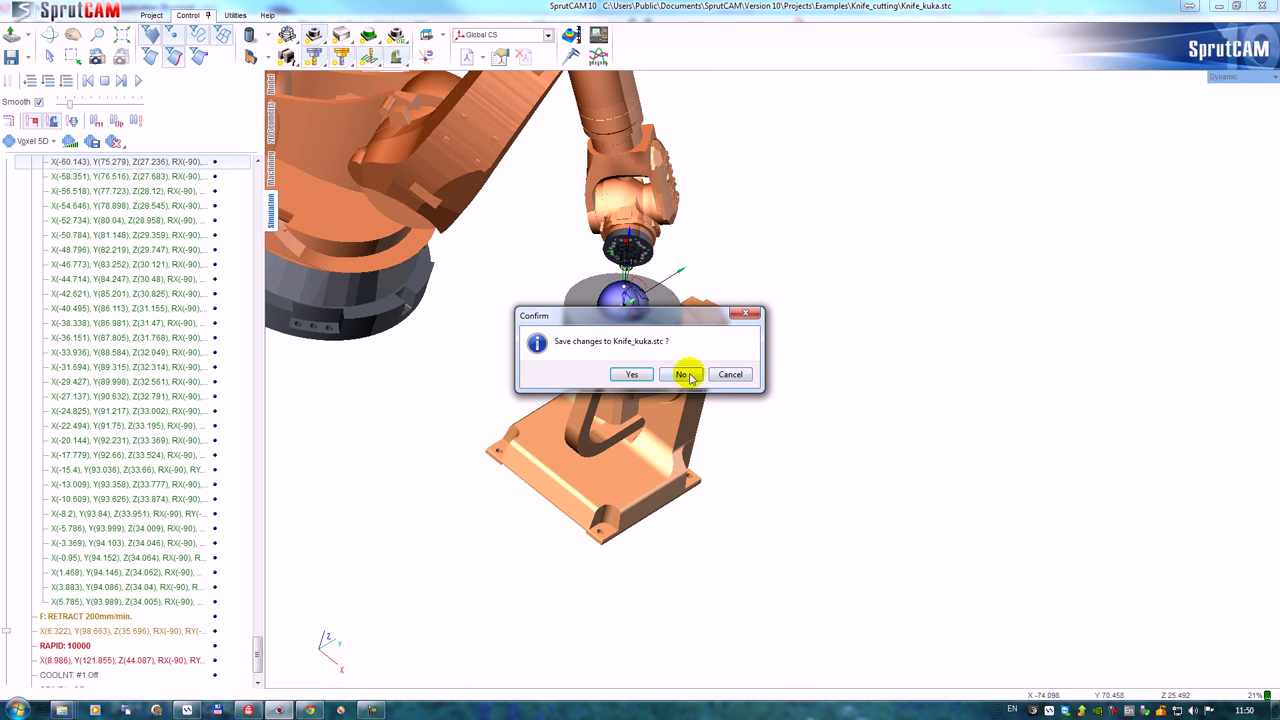
{"action": "left_click", "coordinate": [683, 375]}
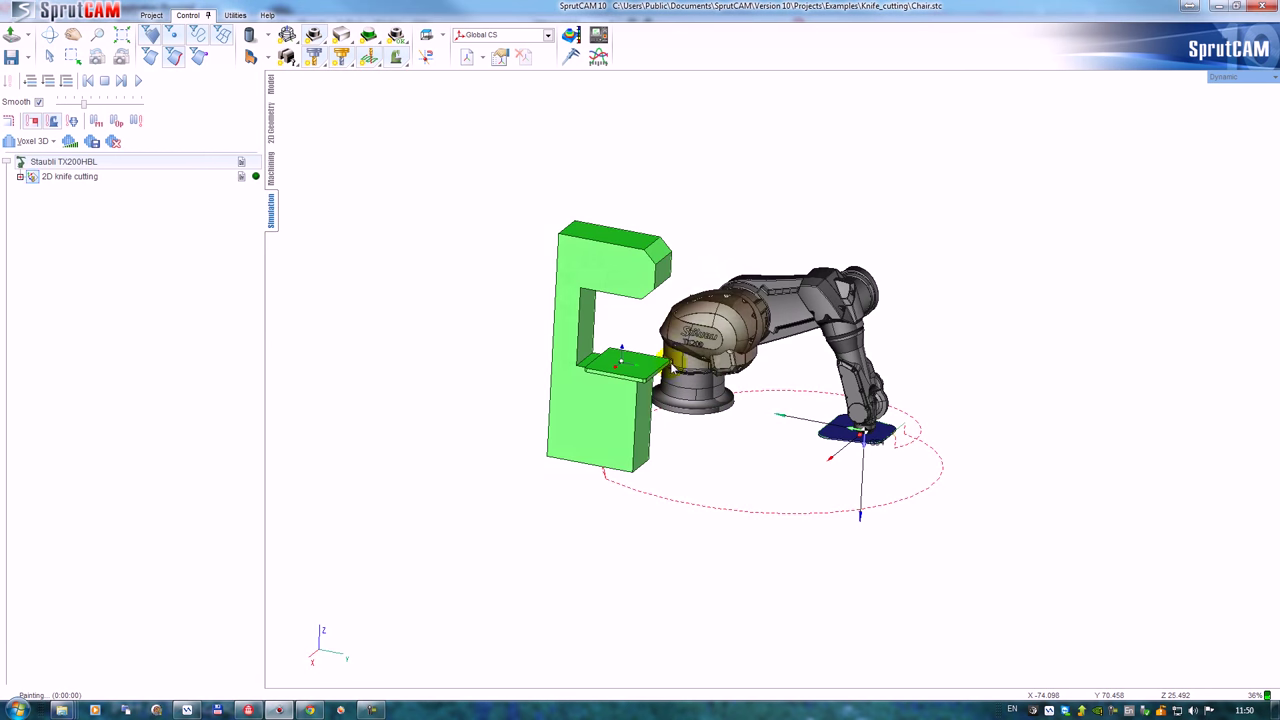
Simulate the 2D knife cutting operation on the Staubli TX200HBL at varied speeds, inspecting how the robot guides the plate along the stationary knife.
{"action": "scroll", "coordinate": [577, 376], "scroll_direction": "up", "scroll_amount": 4}
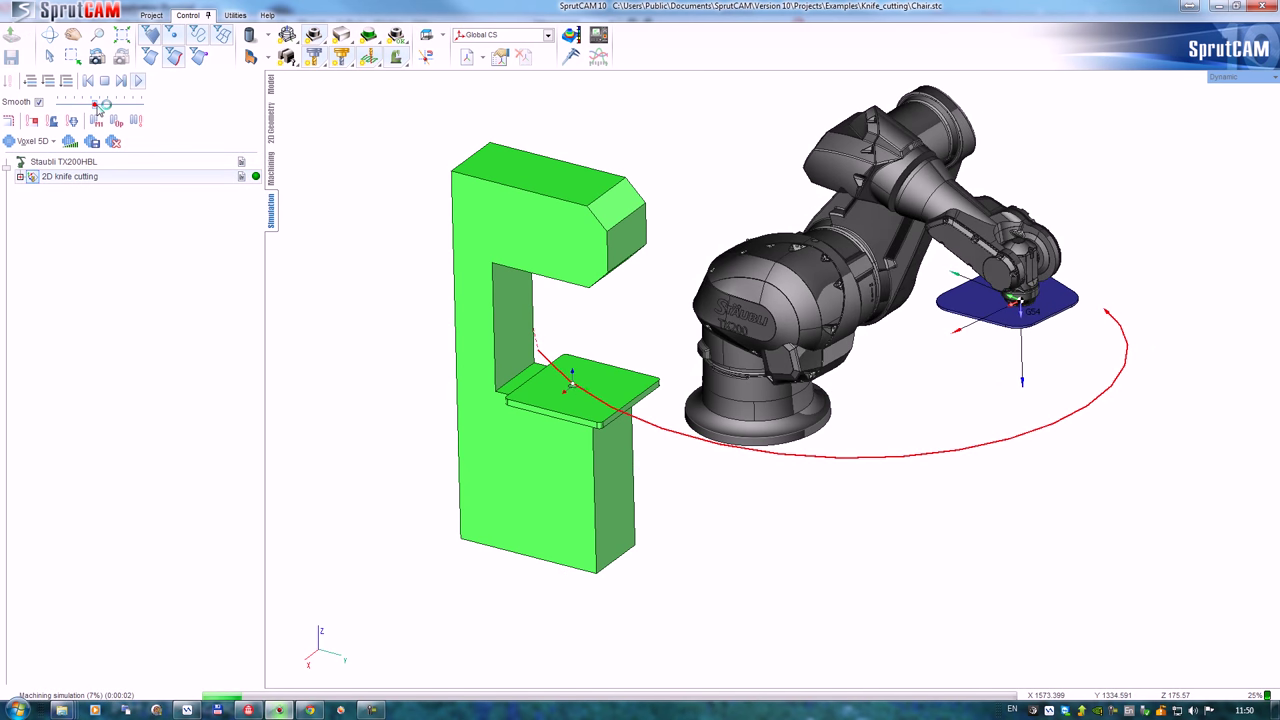
{"action": "left_click_drag", "start_coordinate": [97, 104], "coordinate": [69, 106]}
{"action": "middle_click_drag", "start_coordinate": [480, 430], "coordinate": [665, 430]}
{"action": "scroll", "coordinate": [527, 412], "scroll_direction": "up", "scroll_amount": 10}
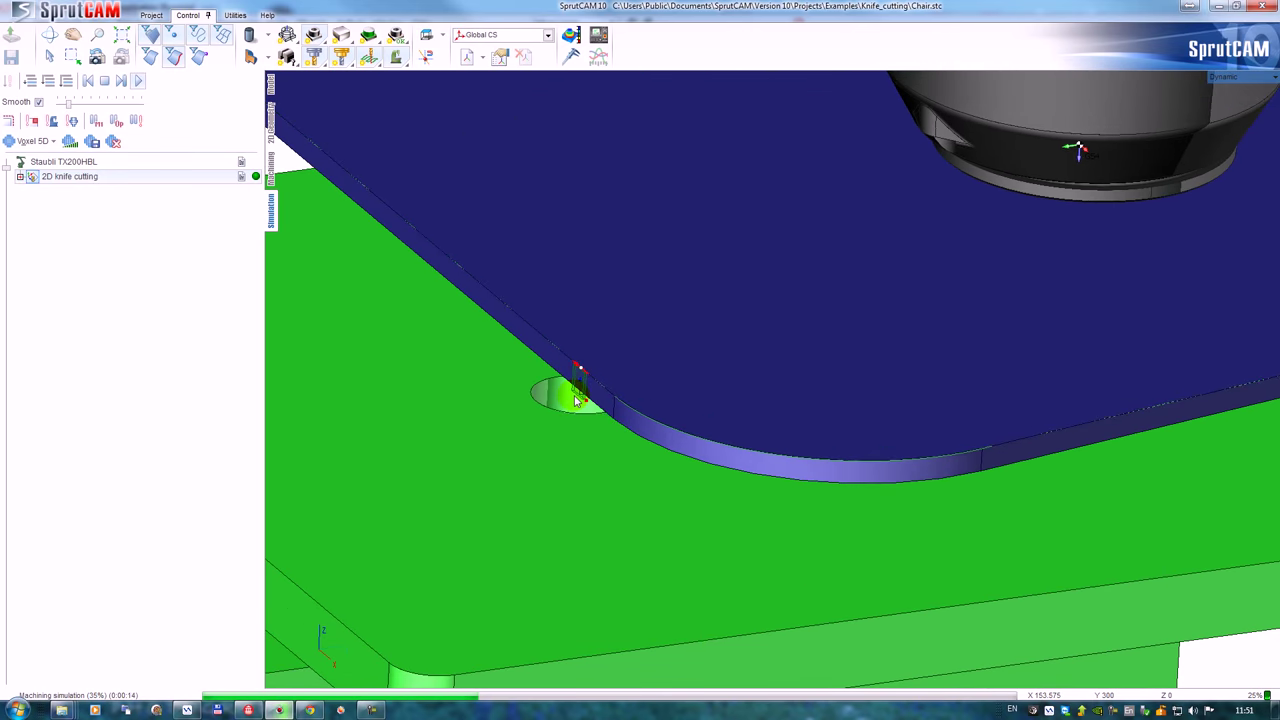
{"action": "scroll", "coordinate": [573, 388], "scroll_direction": "down", "scroll_amount": 5}
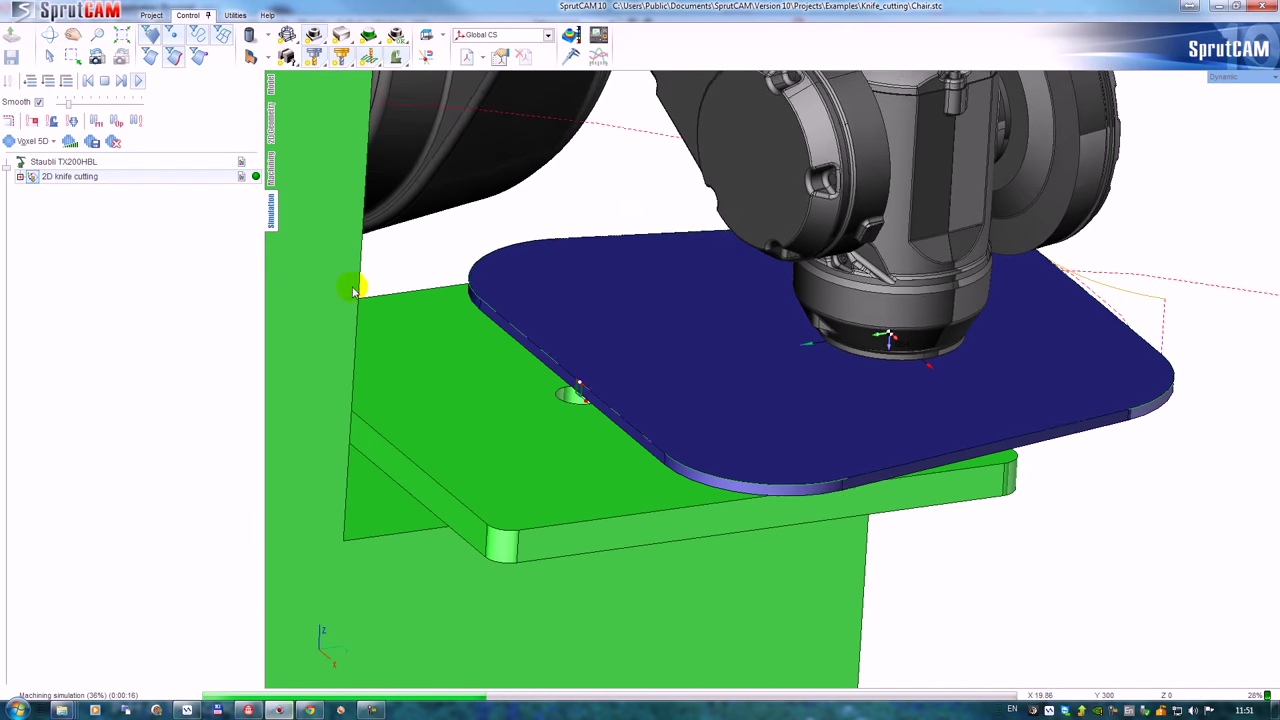
{"action": "left_click_drag", "start_coordinate": [69, 105], "coordinate": [87, 110]}
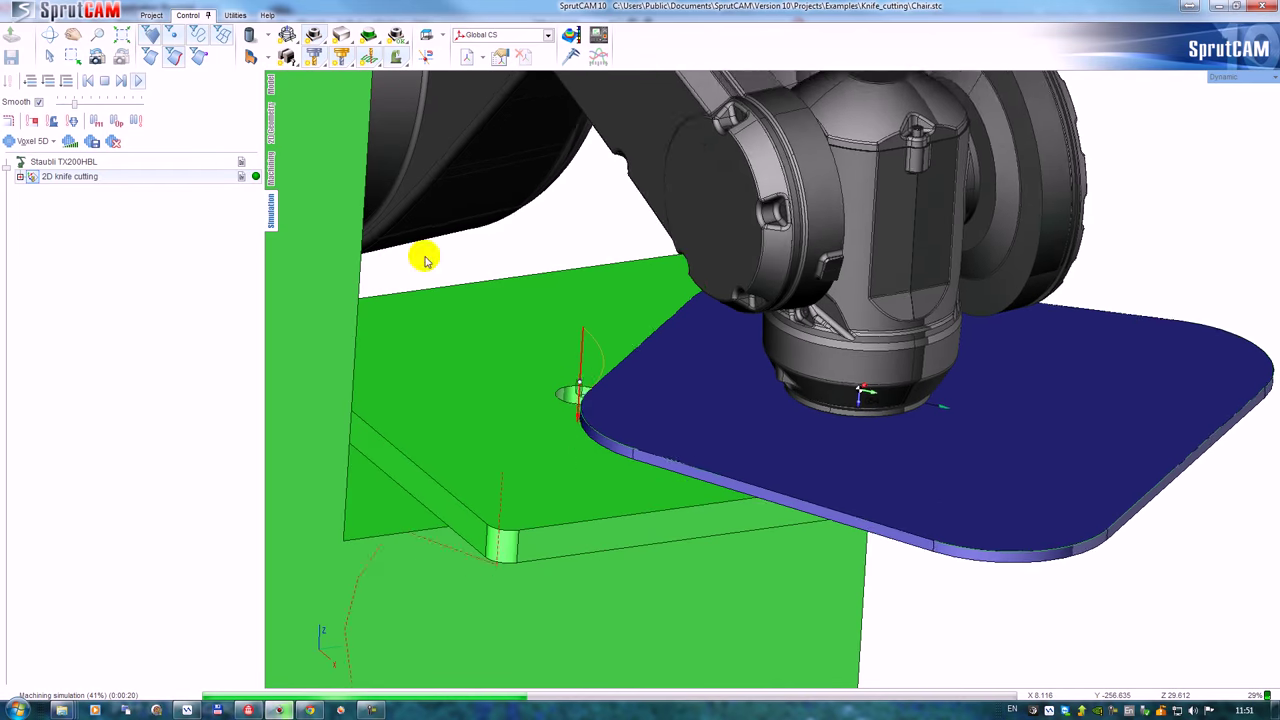
{"action": "scroll", "coordinate": [540, 293], "scroll_direction": "down", "scroll_amount": 6}
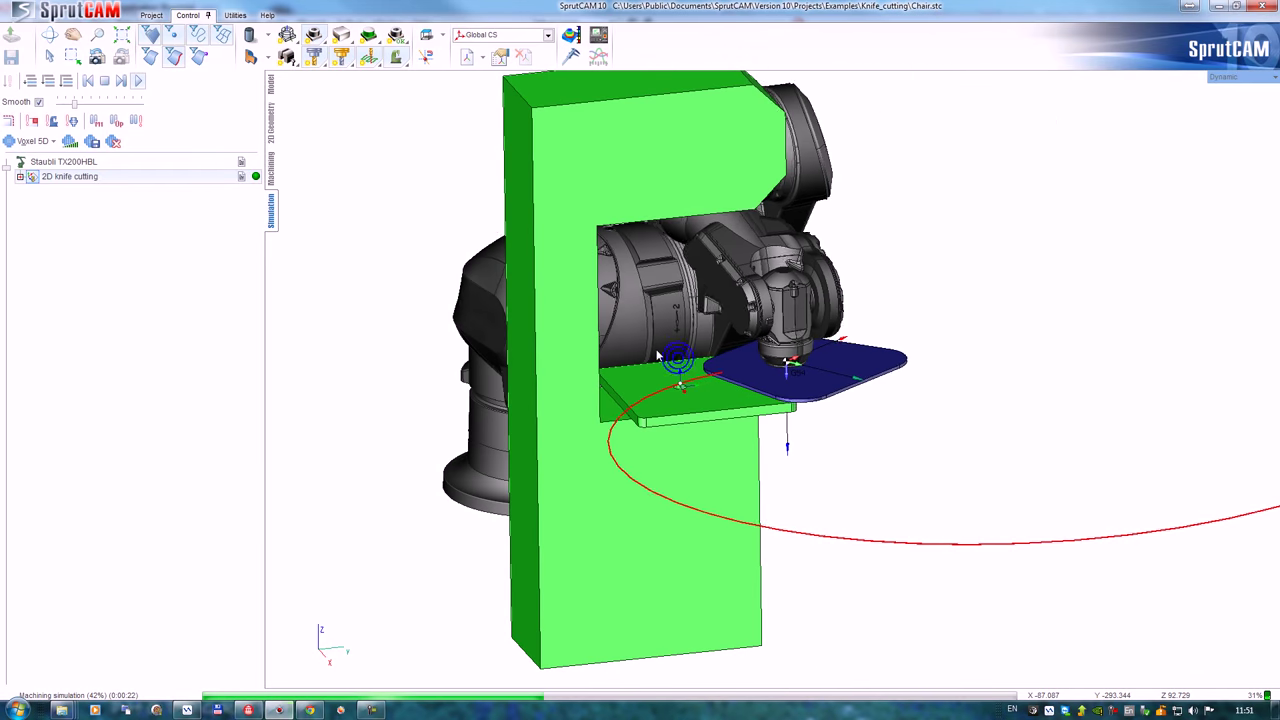
{"action": "mouse_move", "coordinate": [672, 363]}
{"action": "middle_mouse_down"}
{"action": "mouse_move", "coordinate": [592, 336]}
{"action": "mouse_move", "coordinate": [612, 370]}
{"action": "mouse_move", "coordinate": [650, 368]}
{"action": "middle_mouse_up"}
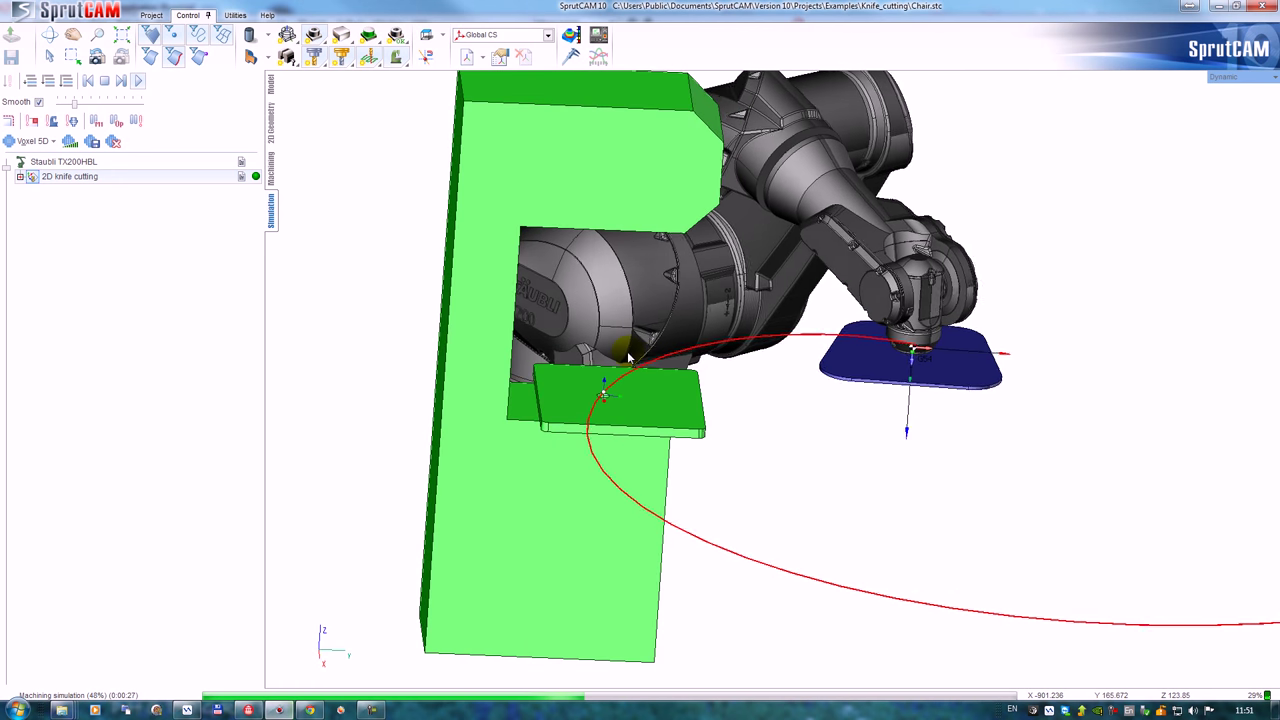
{"action": "scroll", "coordinate": [650, 380], "scroll_direction": "down", "scroll_amount": 5}
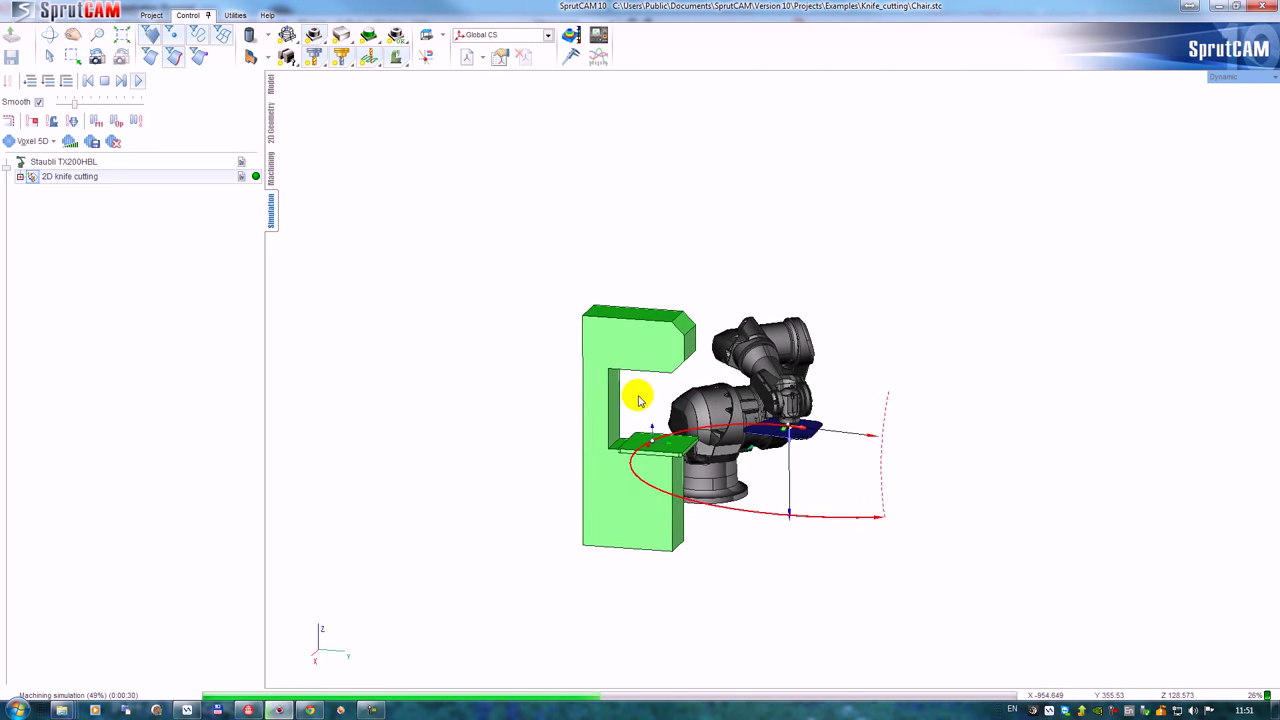